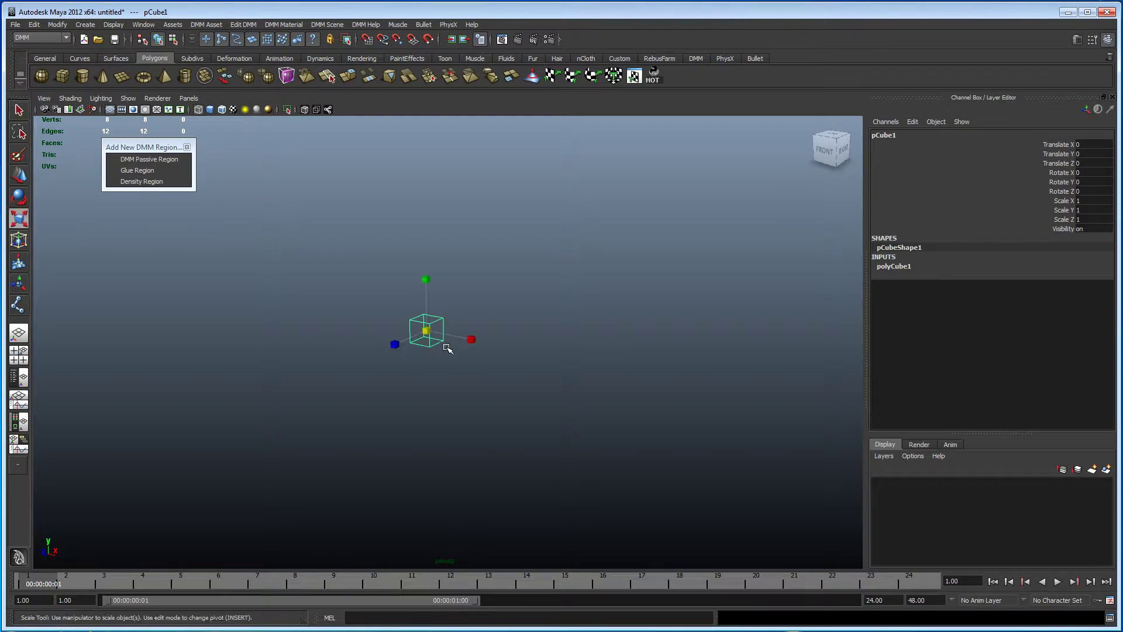
Scale the cube into a thin wall panel about 9.59 × 5.76 × 0.18 and display it shaded
middle_click_drag(447, 349, 518, 378, "alt")
left_click_drag(527, 367, 763, 455, "alt")
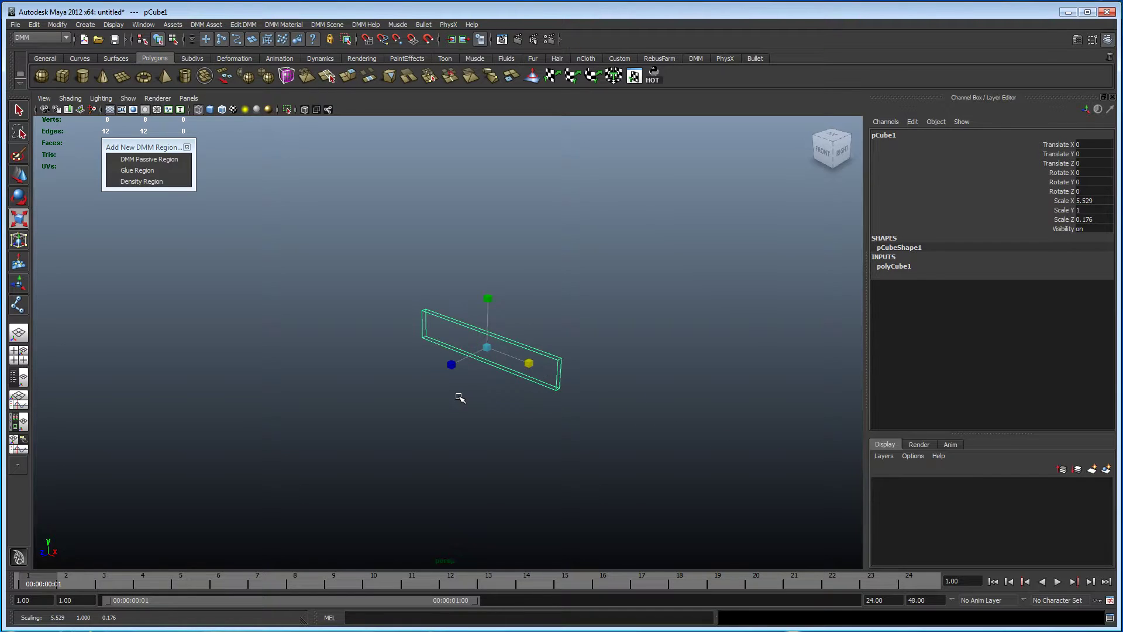
left_click_drag(526, 362, 509, 345)
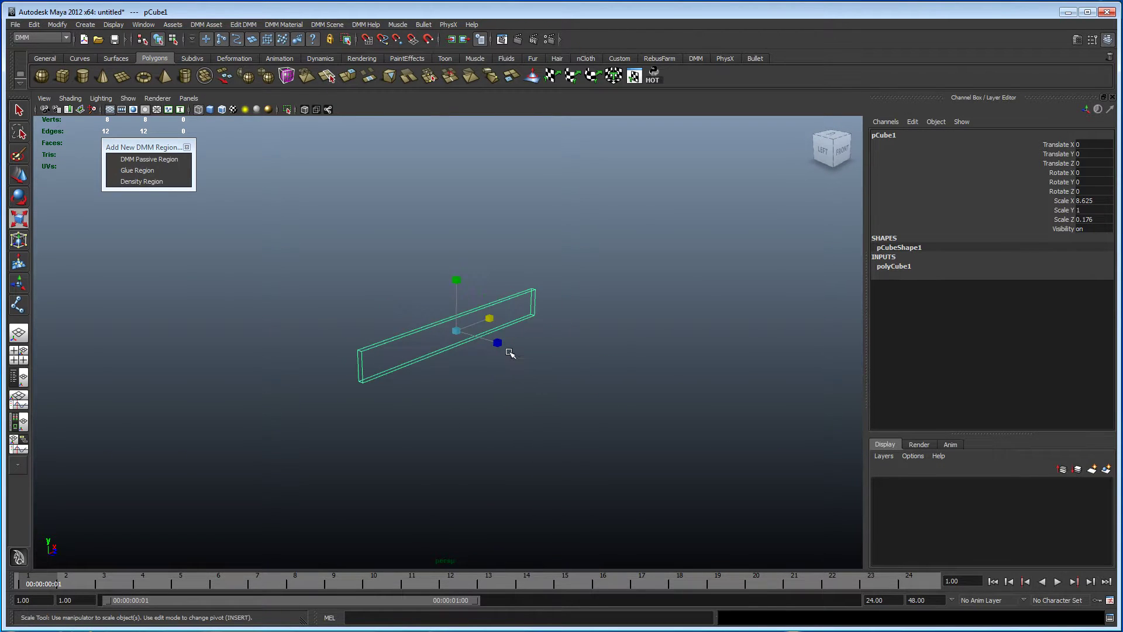
left_click_drag(459, 283, 457, 199)
left_click_drag(466, 302, 532, 336, "alt")
mouse_move(533, 351)
left_mouse_down("alt")
mouse_move(540, 390)
mouse_move(447, 414)
mouse_move(515, 404)
left_mouse_up("alt")
key("5")
middle_click_drag(514, 404, 522, 403, "alt")
left_click_drag(523, 402, 364, 364, "alt")
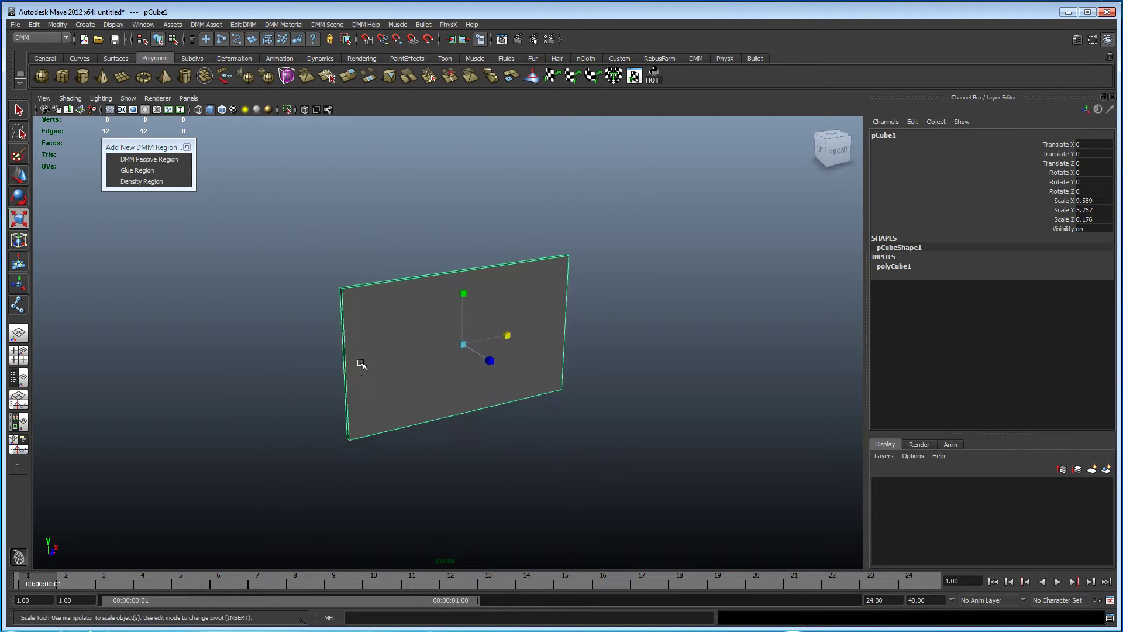
Show the ground grid and raise the wall panel to about 0.78 on Y
left_click(113, 26)
left_click(138, 41)
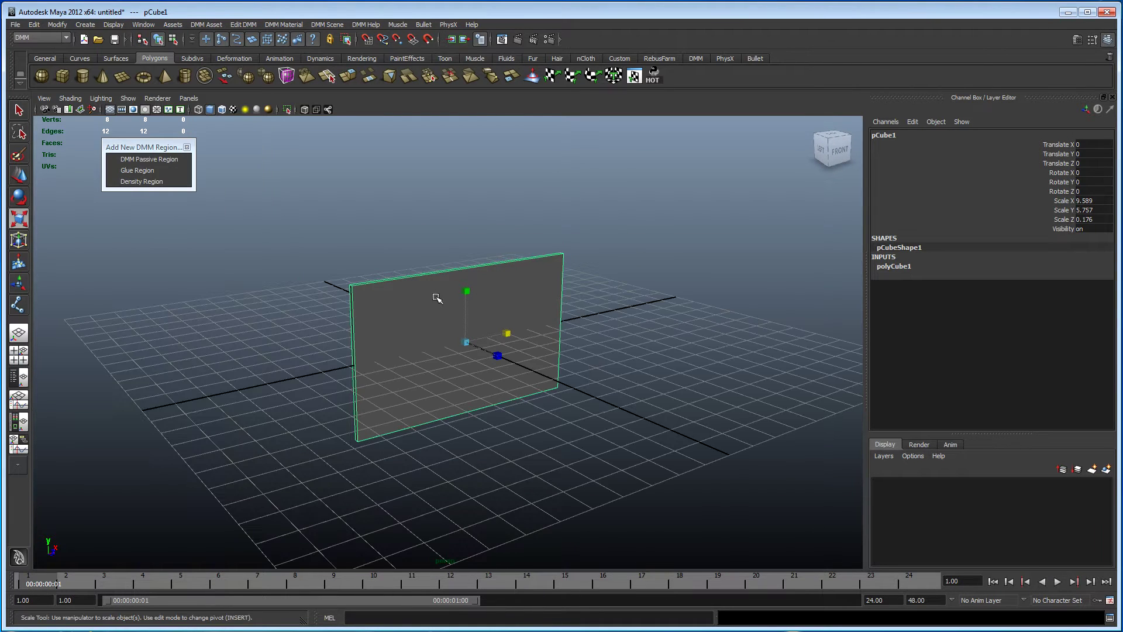
left_click_drag(431, 293, 361, 267, "alt")
key("w")
left_click_drag(448, 292, 448, 275)
Create a camera and move it forward along Z to about 15.8, in front of the wall
left_click(77, 24)
mouse_move(139, 96)
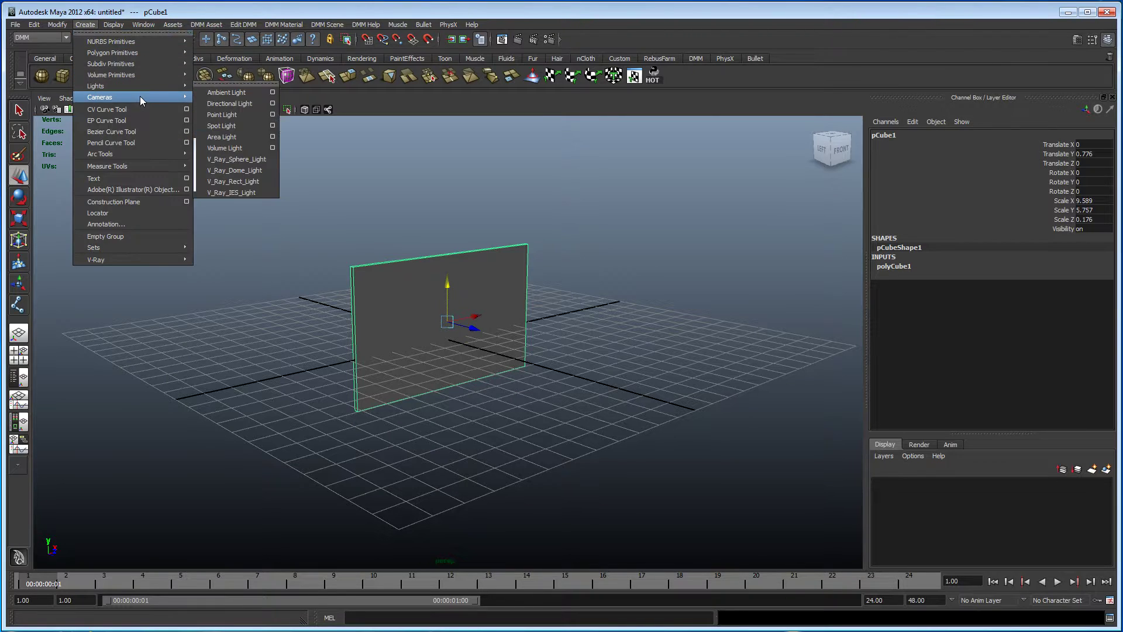
left_click(227, 100)
left_click_drag(408, 355, 409, 287, "alt")
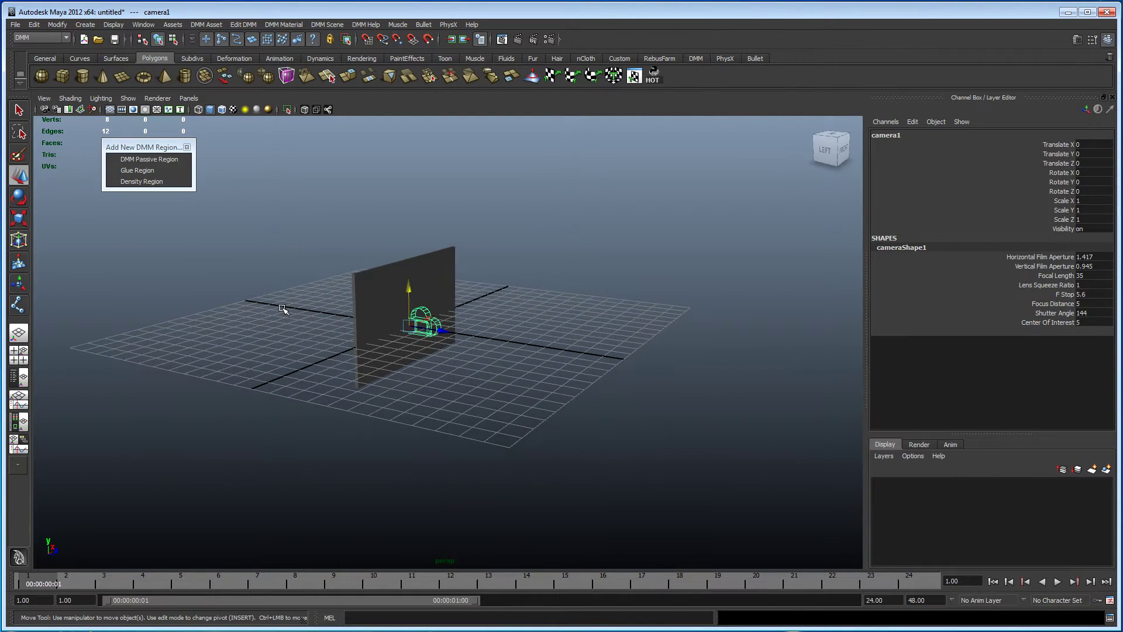
left_click_drag(465, 337, 673, 381)
Enlarge the wall to a scale of about 15.76 on X and 9.01 on Y
left_click(582, 372)
key("r")
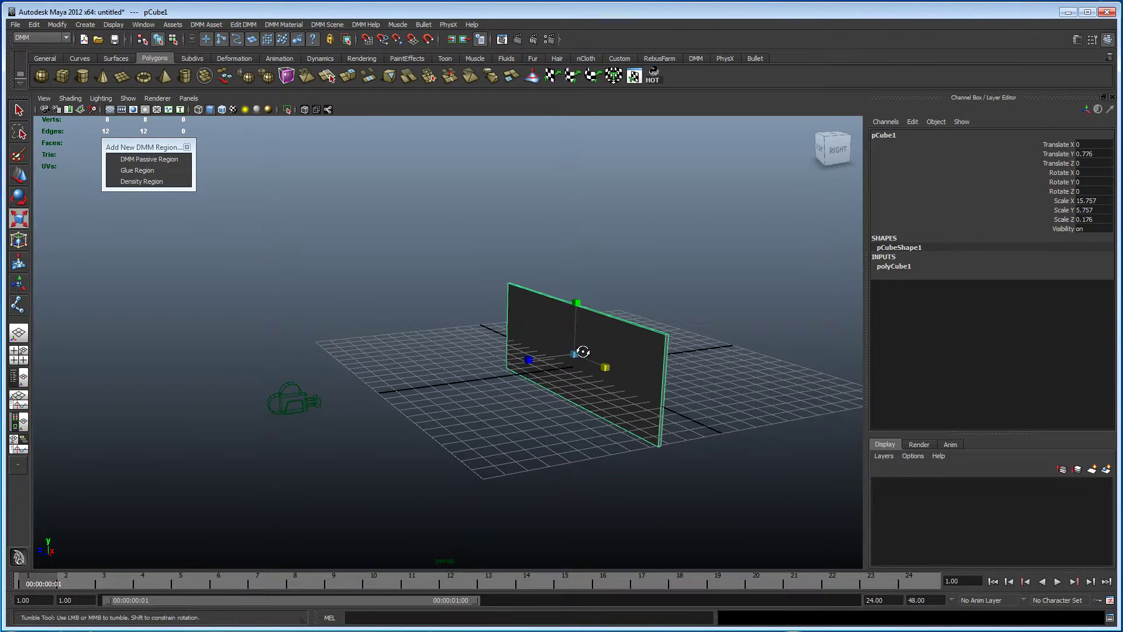
left_click_drag(582, 351, 581, 270, "alt")
left_click_drag(581, 270, 503, 419, "alt")
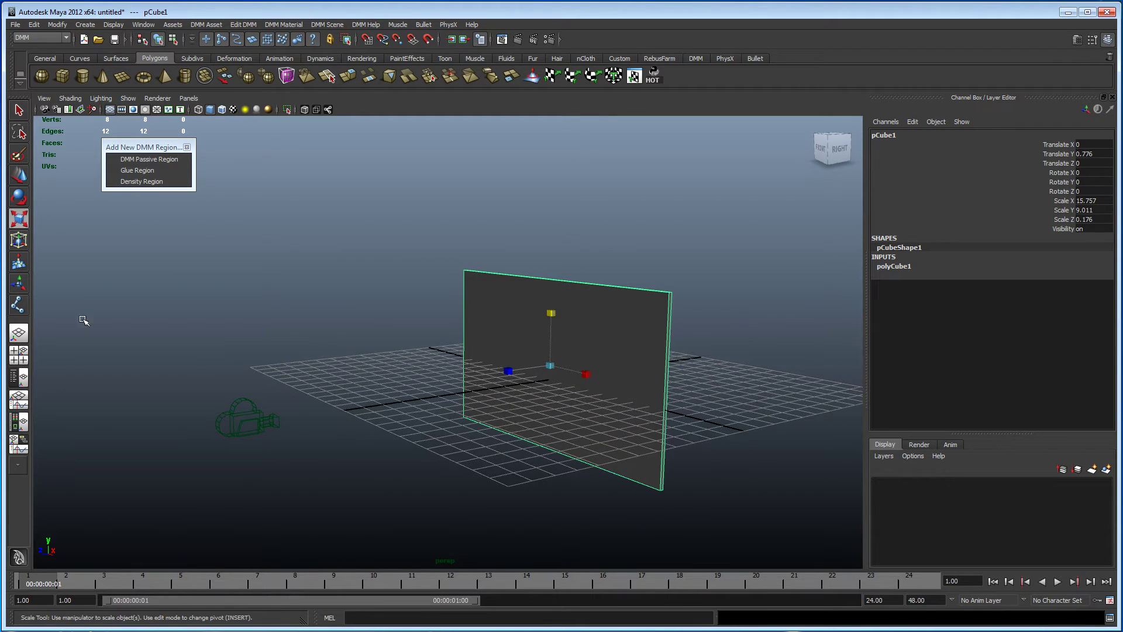
Set up a two-pane layout with a large shaded camera1 view beside a narrow perspective view
left_click(18, 377)
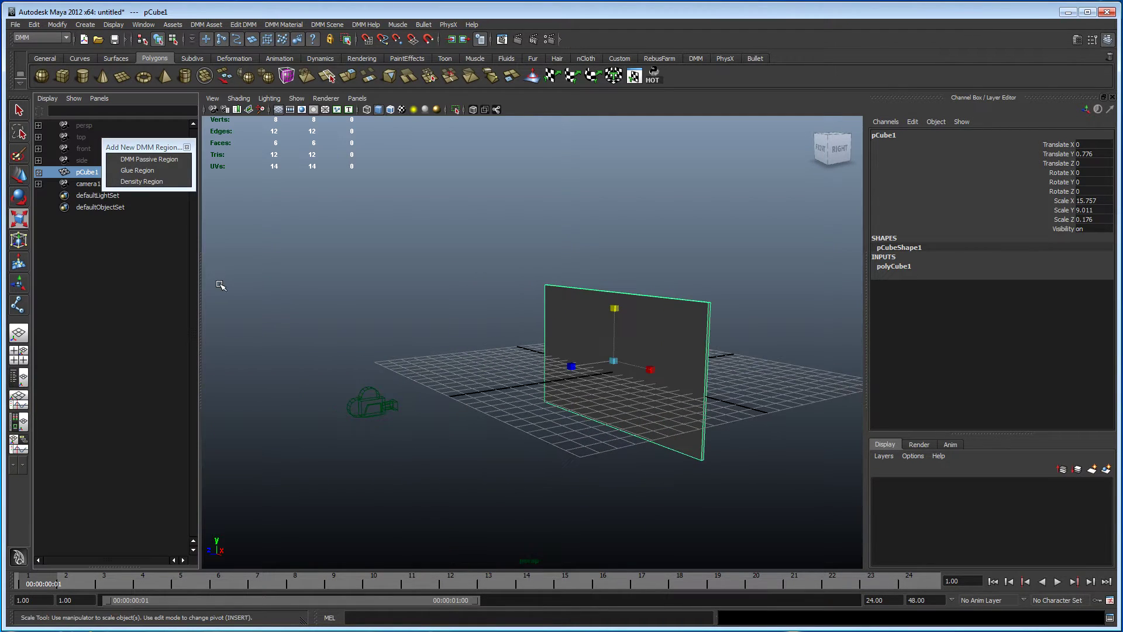
left_click_drag(199, 295, 322, 297)
left_click(99, 98)
mouse_move(117, 105)
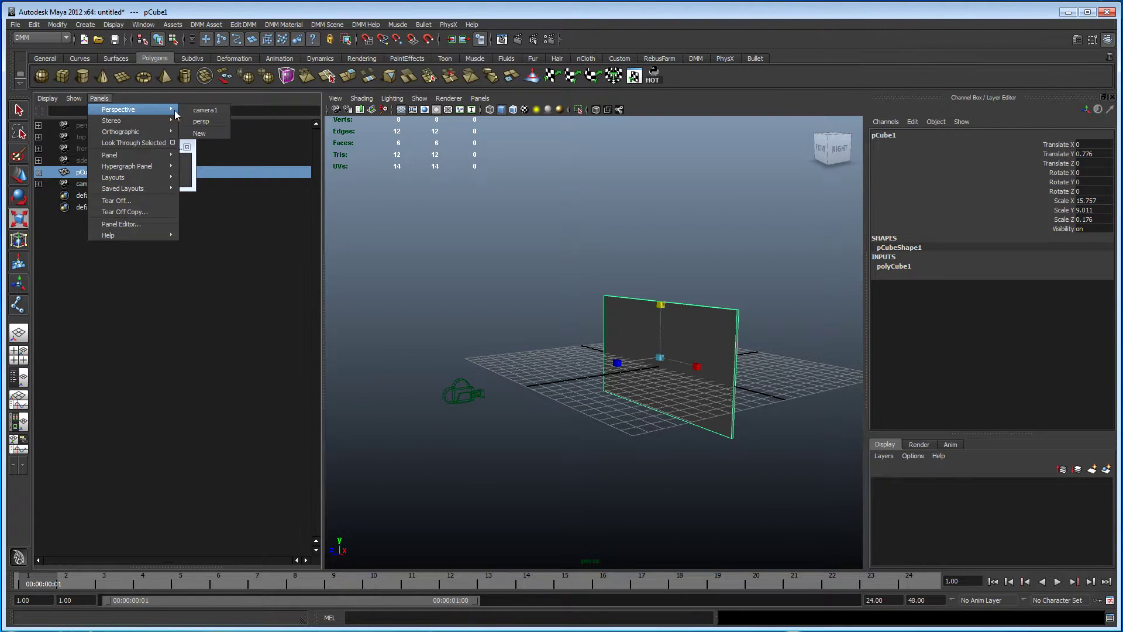
left_click(201, 118)
left_click_drag(321, 304, 716, 310)
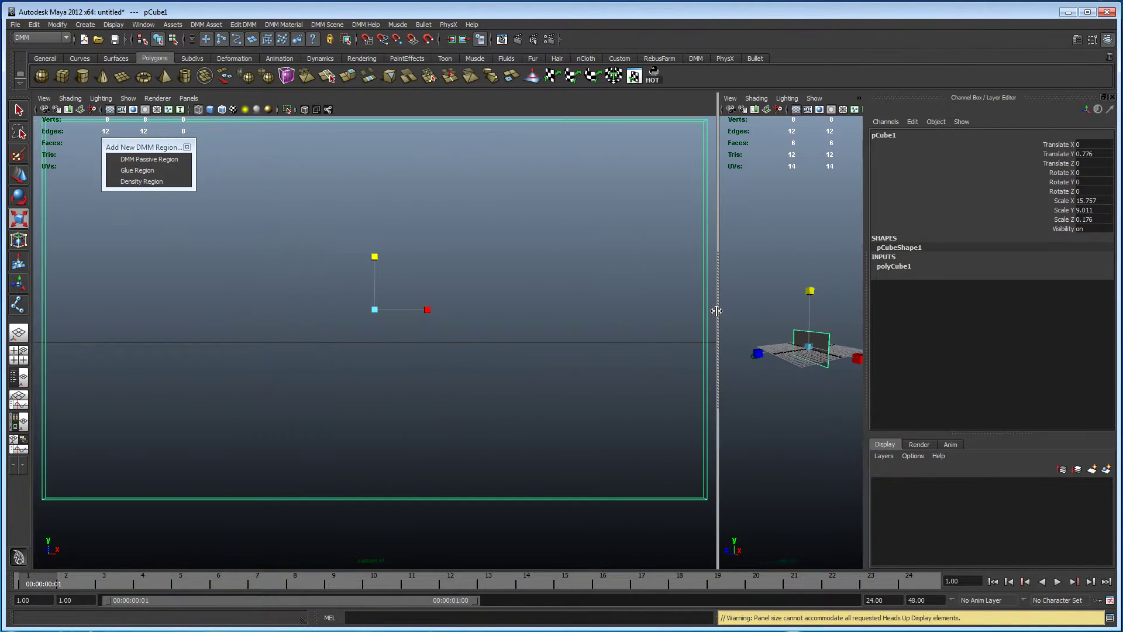
key("5")
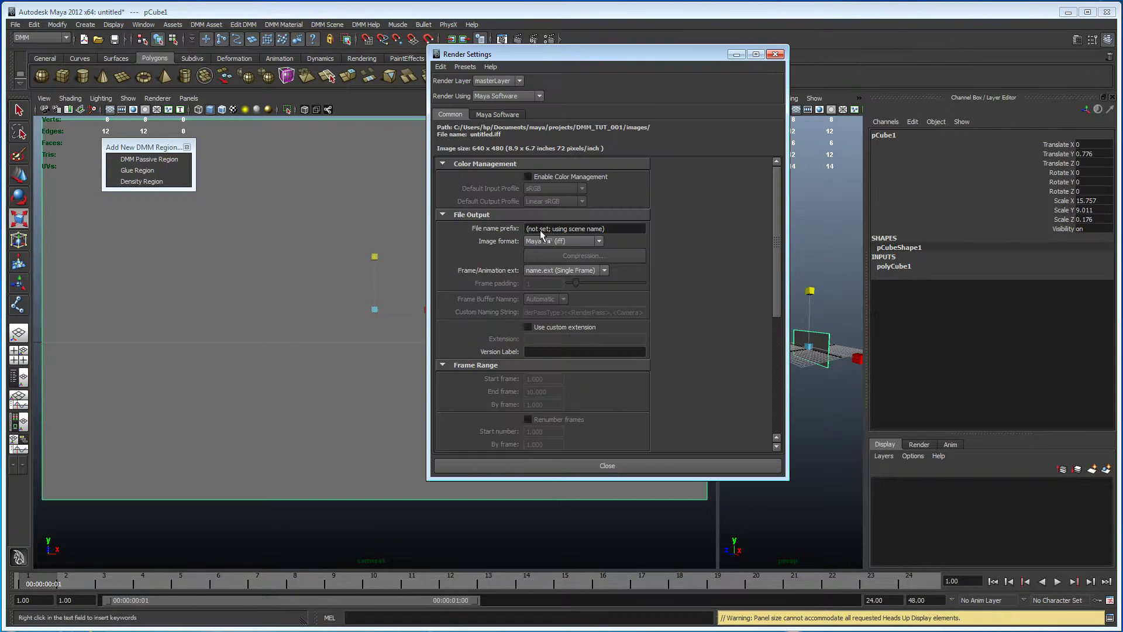
Set the render image size to 1024 × 576 pixels in the Render Settings
scroll(618, 359, "down", 5)
double_click(539, 360)
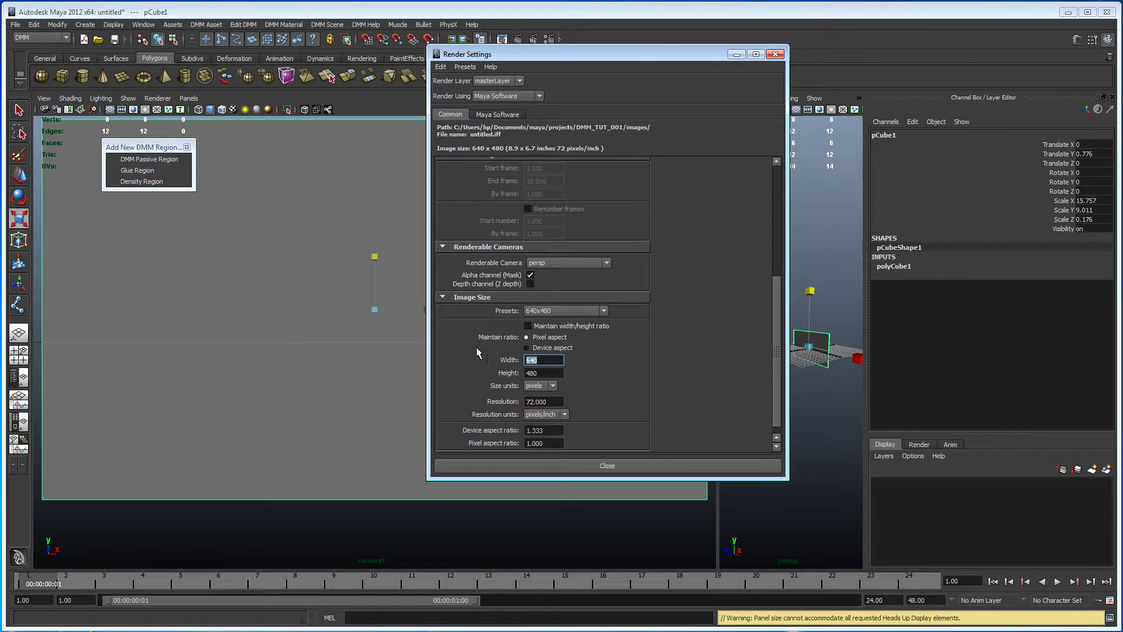
type("10412")
type("1024")
key("Tab")
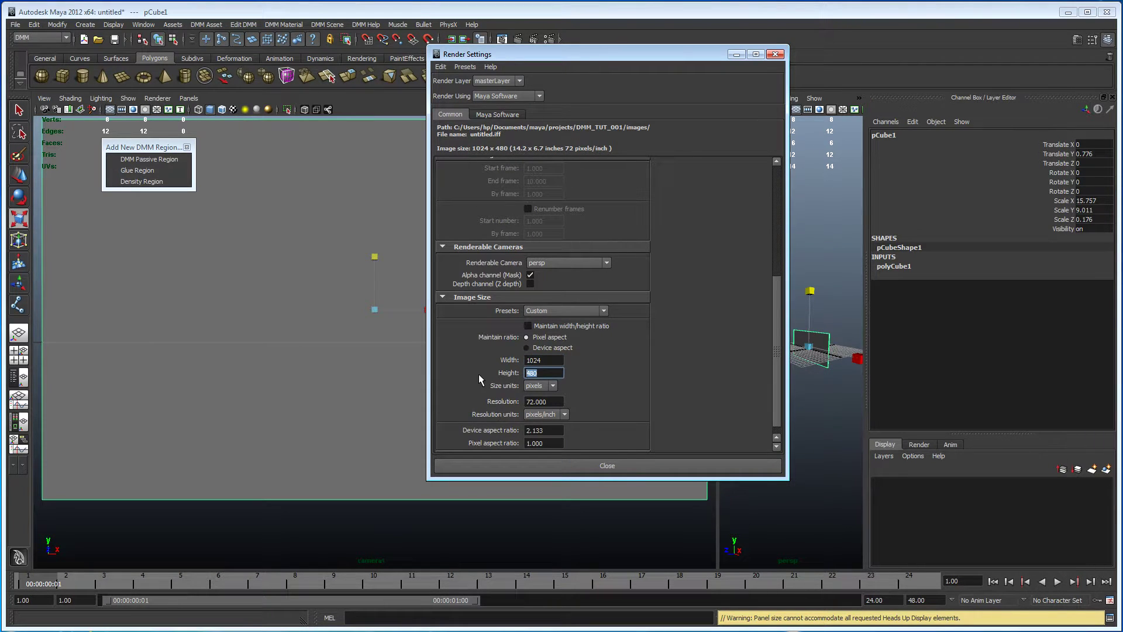
type("576")
key("Tab")
left_click(569, 465)
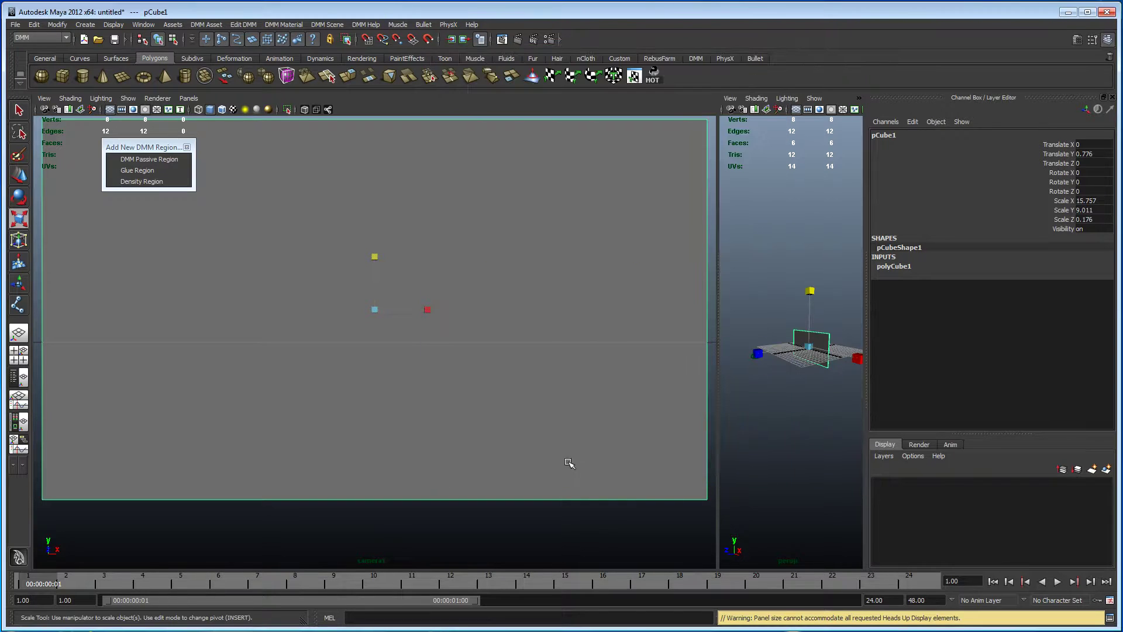
Display the resolution gate in the camera1 view
left_click(44, 98)
mouse_move(129, 221)
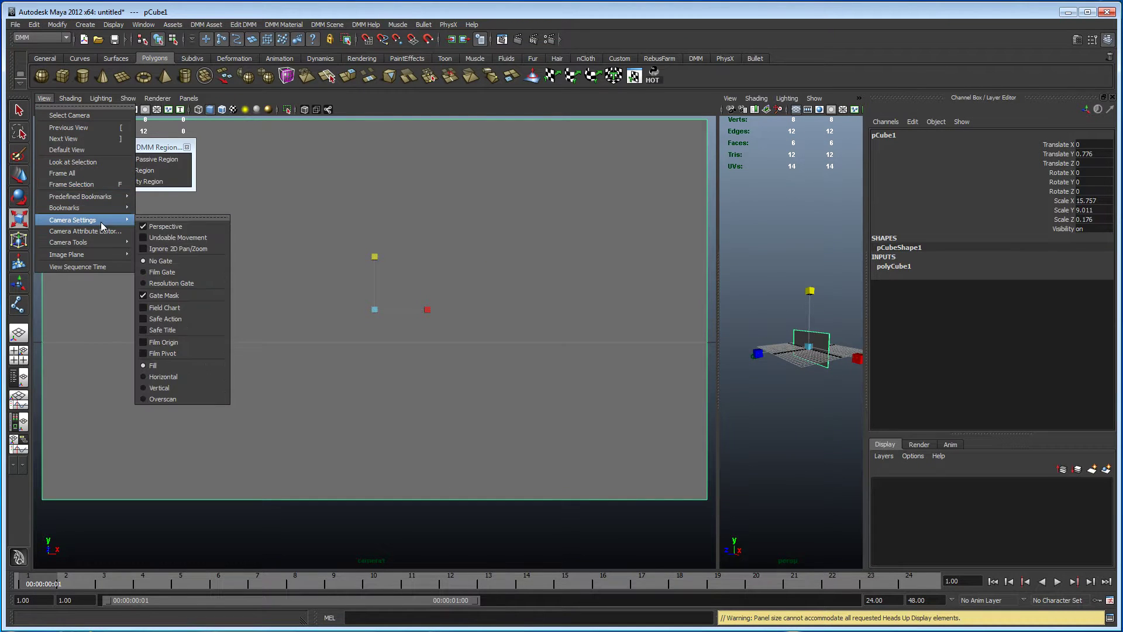
left_click(181, 283)
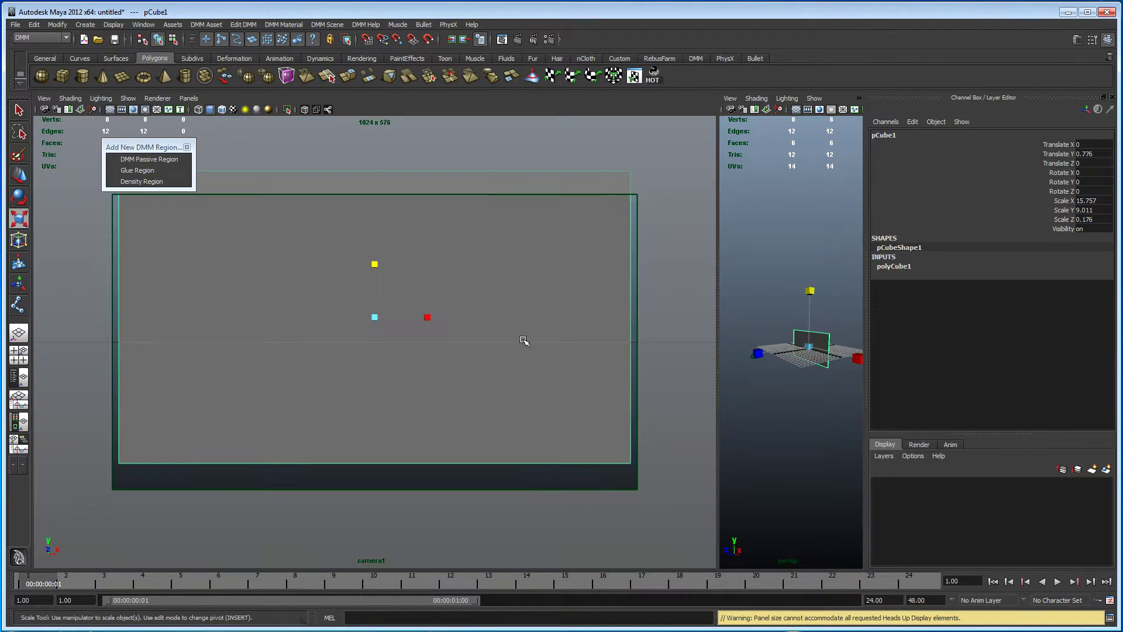
Fit the wall around the camera frame at a scale of about 17.03 × 10.34 × 0.20, lowered to about 0.08 on Y
middle_click_drag(755, 355, 739, 370, "alt")
scroll(740, 370, "up", 2)
left_click_drag(789, 363, 794, 358)
key("w")
left_click_drag(793, 319, 794, 329)
key("r")
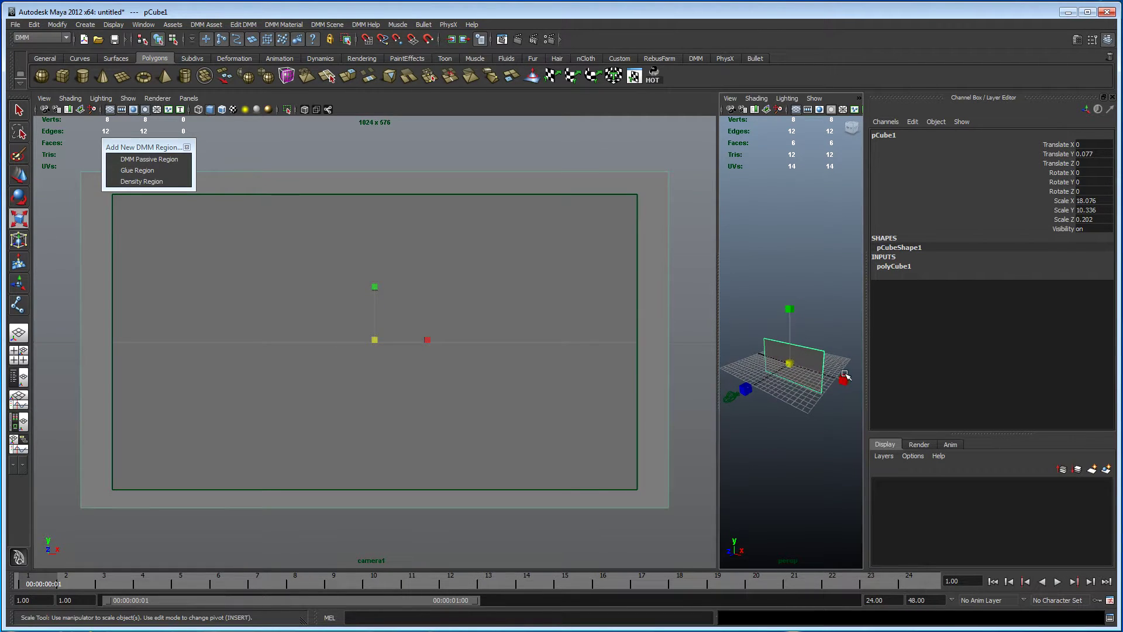
left_click_drag(842, 380, 770, 390)
middle_click_drag(769, 391, 809, 383, "alt")
right_click_drag(809, 383, 810, 383, "alt")
Lock all transform and visibility channels of camera1
left_click(776, 370)
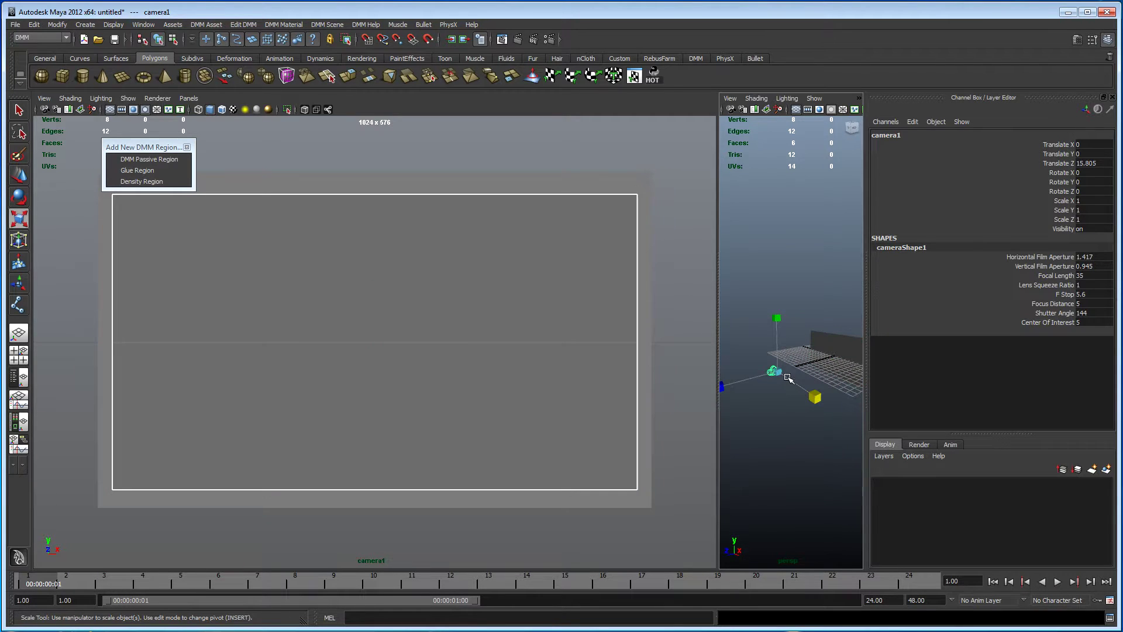
left_click_drag(1059, 144, 1065, 233)
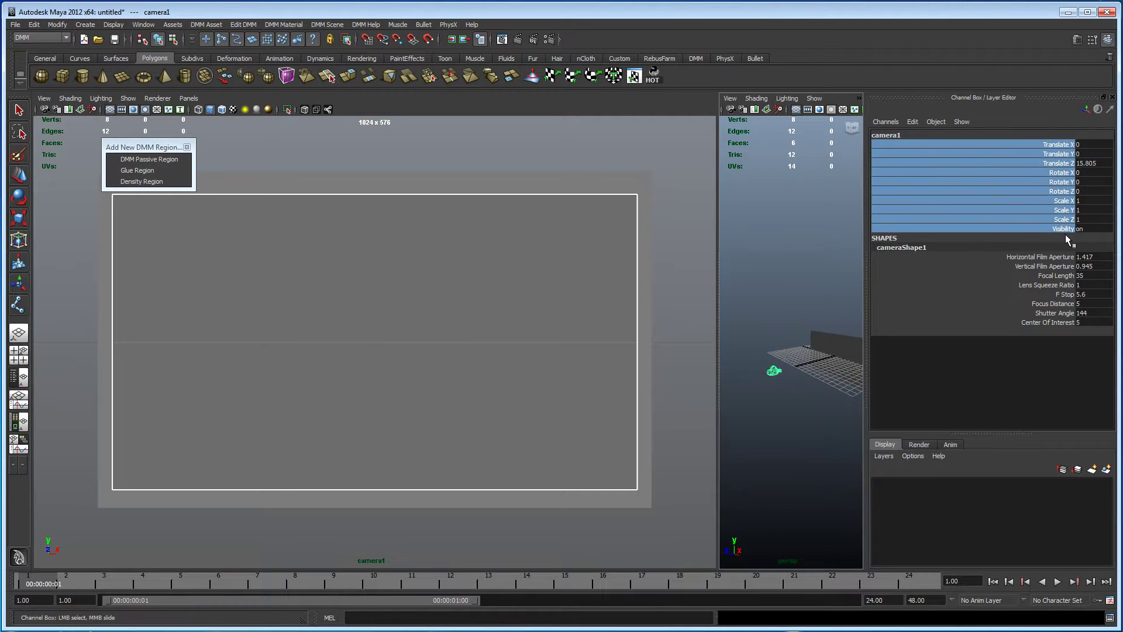
right_click(1046, 159)
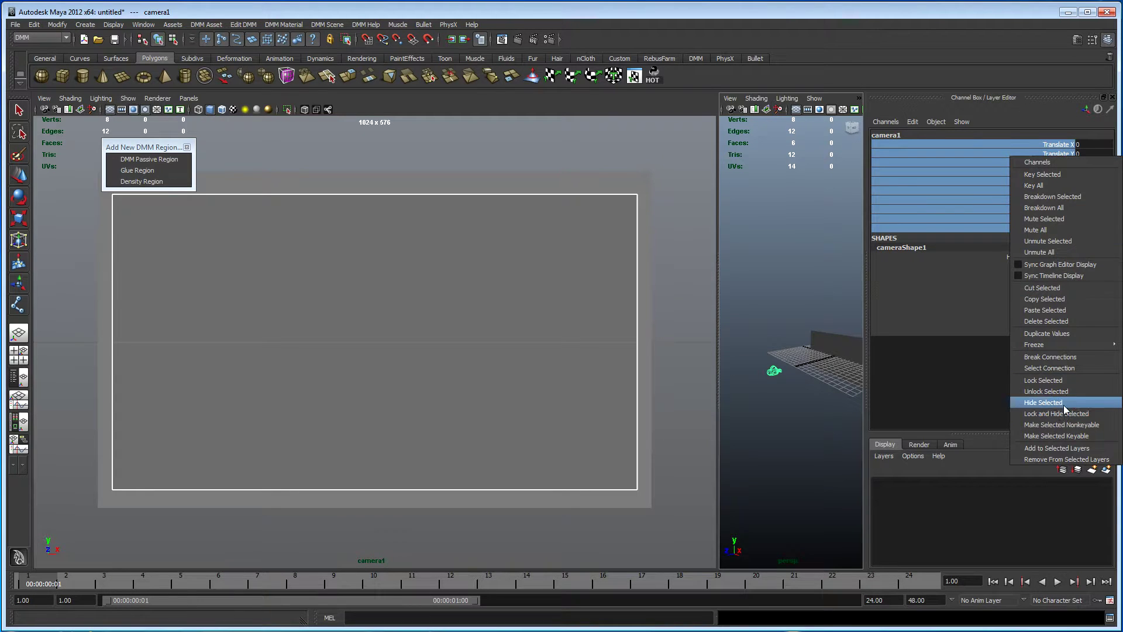
left_click(1065, 380)
Select the wall and maximise the perspective view with the wall framed in it
mouse_move(818, 384)
middle_mouse_down("alt")
mouse_move(779, 385)
mouse_move(812, 390)
middle_mouse_up("alt")
key("w")
left_click(830, 341)
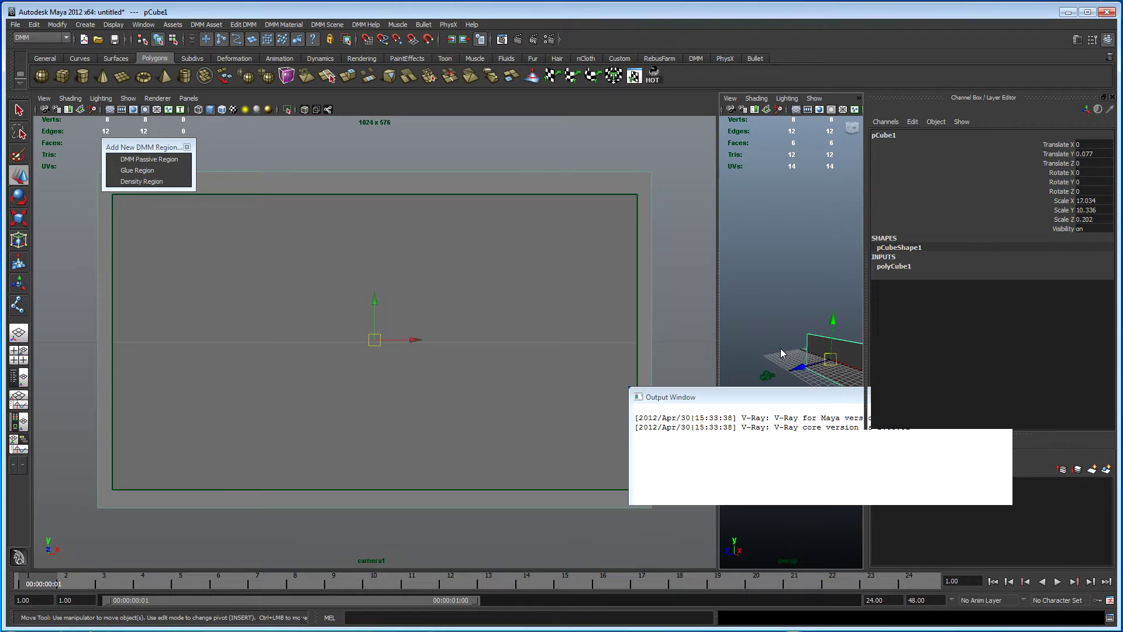
key("space")
key("f")
right_click_drag(577, 347, 496, 285, "alt")
left_click_drag(496, 285, 527, 274, "alt")
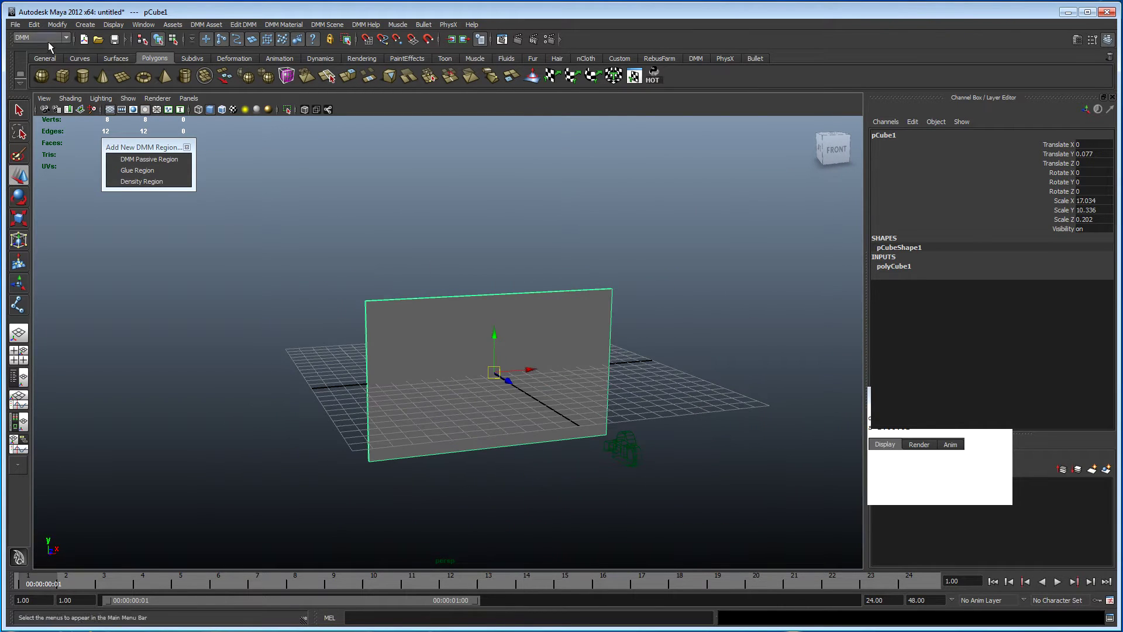
Delete the wall's construction history and freeze its transformations
left_click(33, 25)
mouse_move(141, 145)
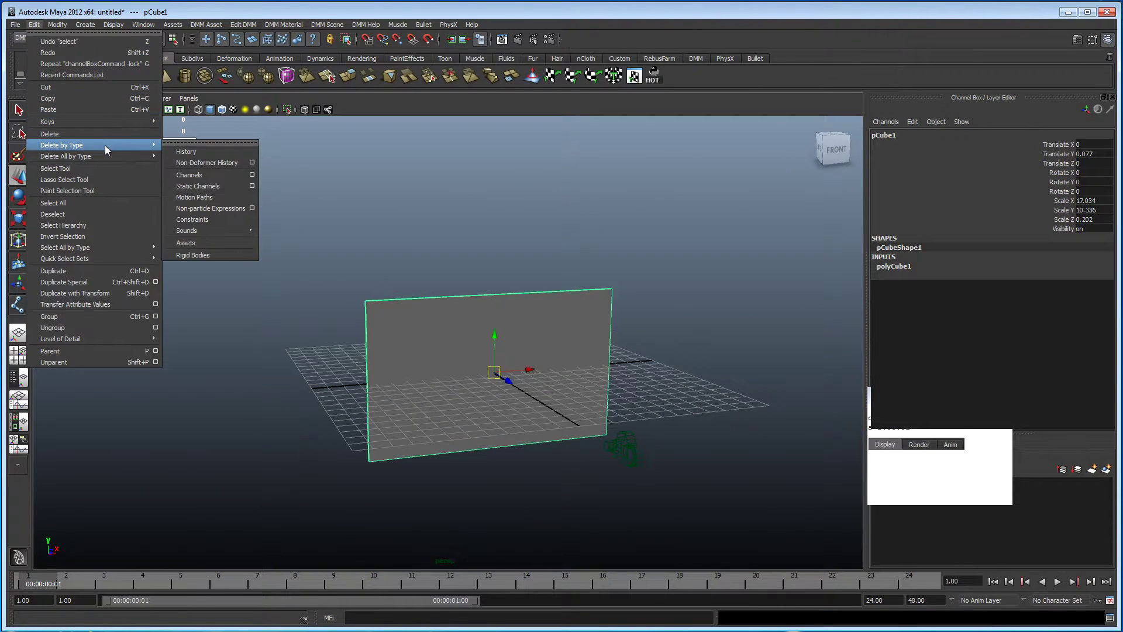
left_click(178, 146)
left_click(64, 28)
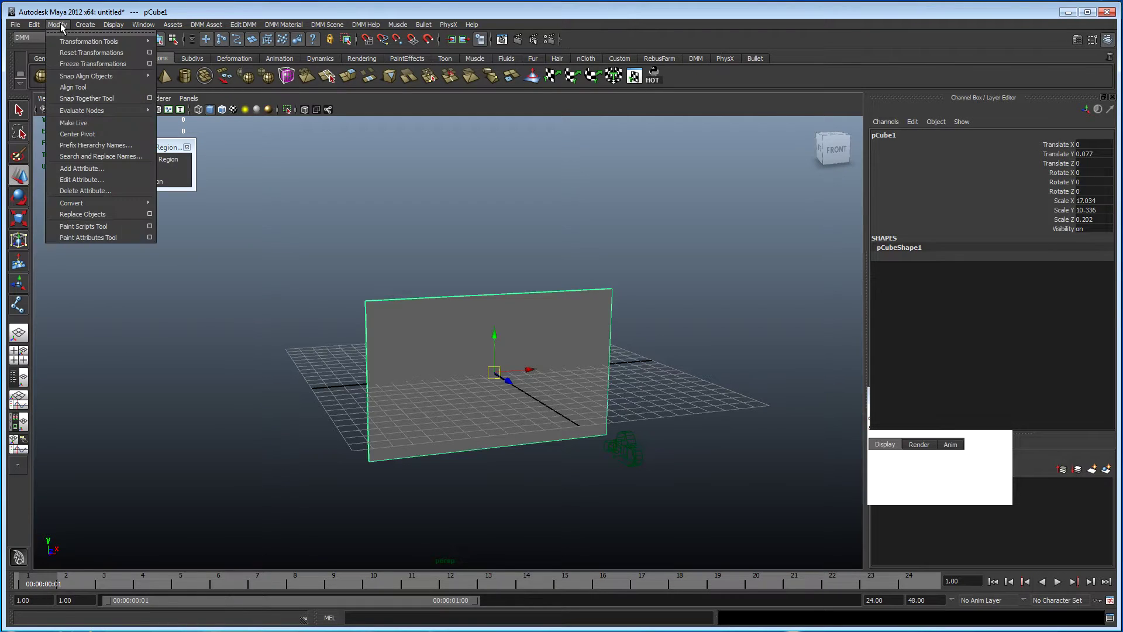
left_click(92, 62)
Convert the wall into a DMM object with AutoCage
left_click_drag(386, 355, 511, 296, "alt")
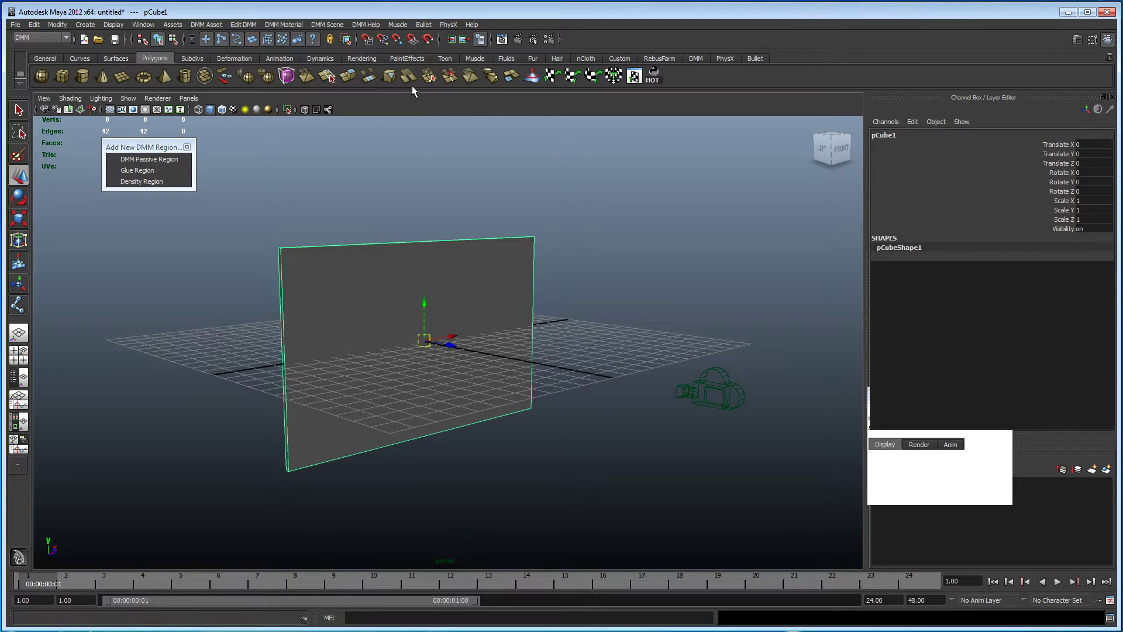
left_click(694, 59)
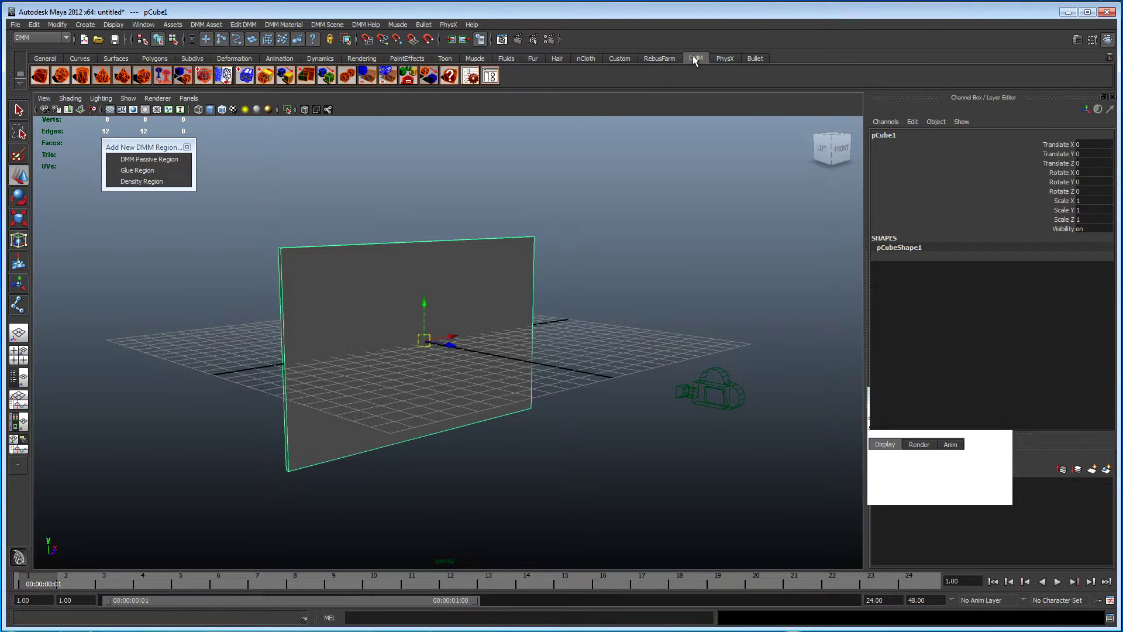
left_click(205, 26)
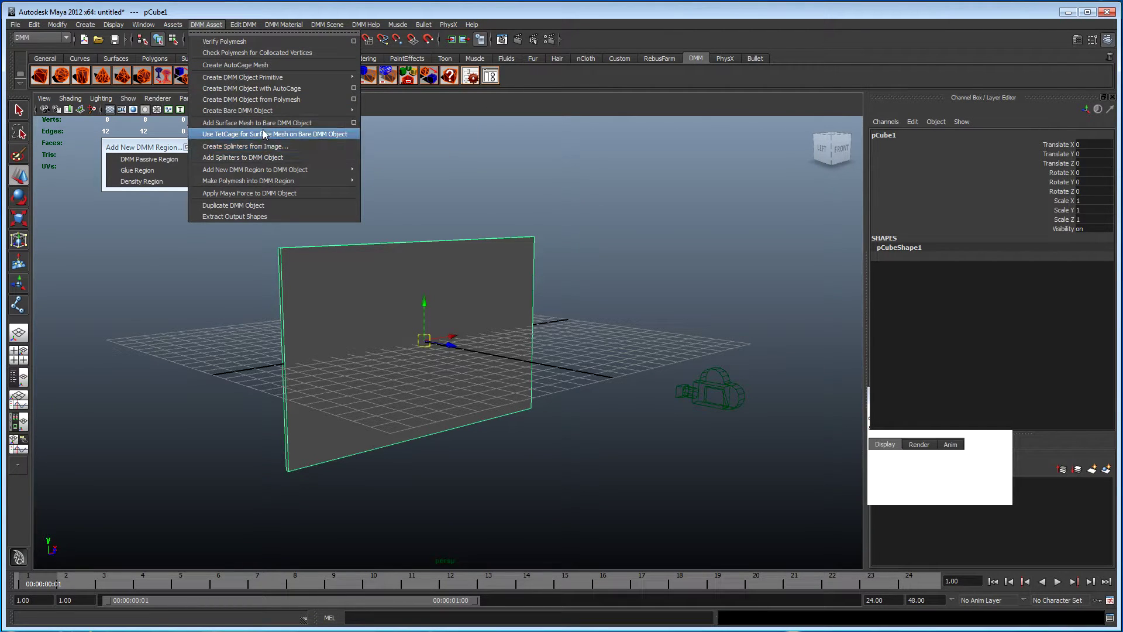
left_click(621, 83)
left_click(163, 79)
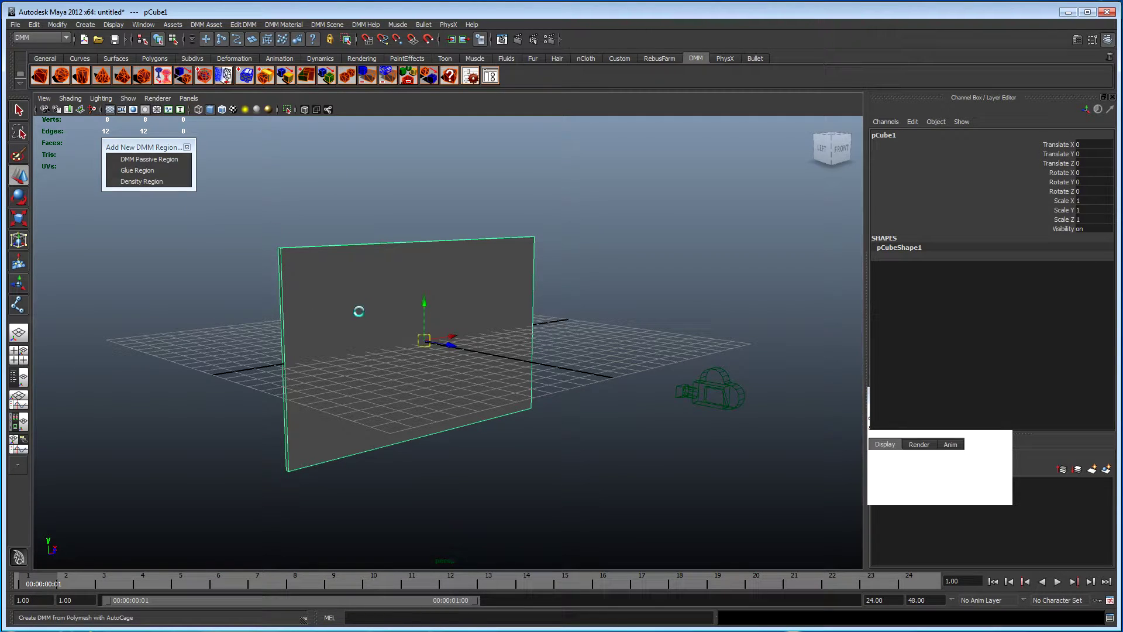
right_click_drag(326, 316, 477, 321, "alt")
left_click_drag(477, 322, 434, 295, "alt")
Set the wall's automatic cage Target Face Count to 3000 in the DMM Asset Manager
left_click(490, 76)
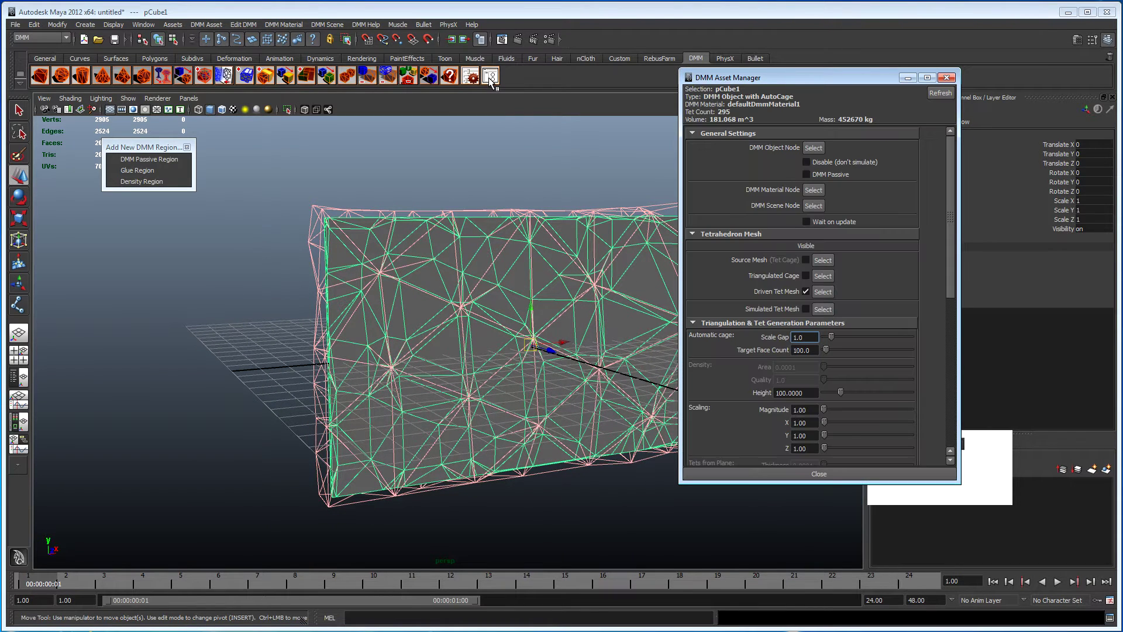
scroll(842, 360, "down", 2)
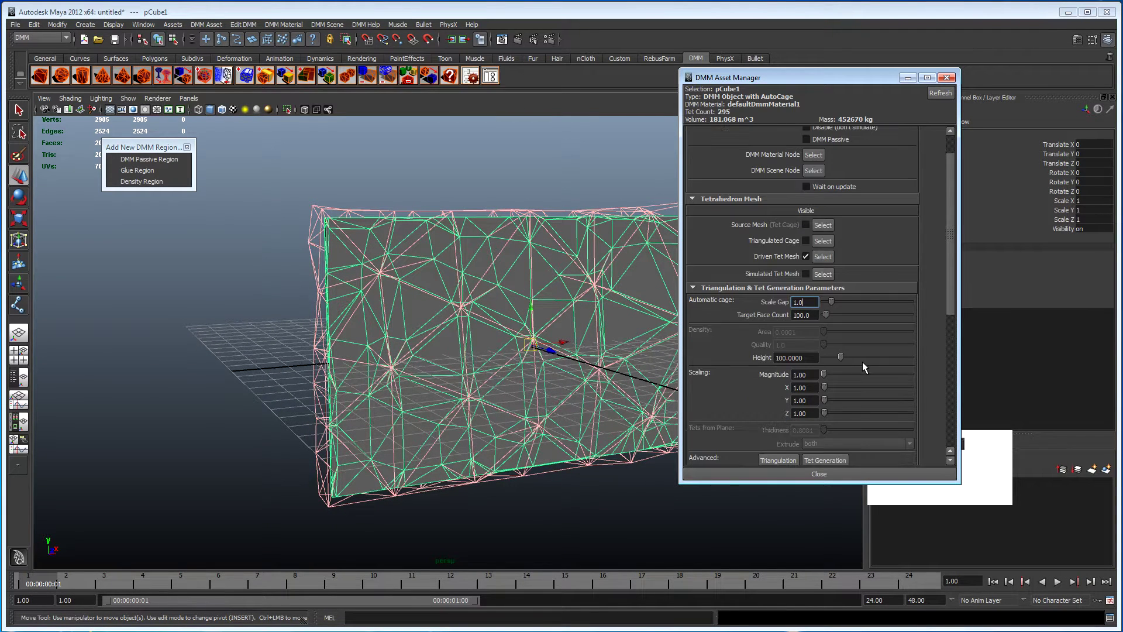
double_click(805, 315)
type("3000.0")
key("Return")
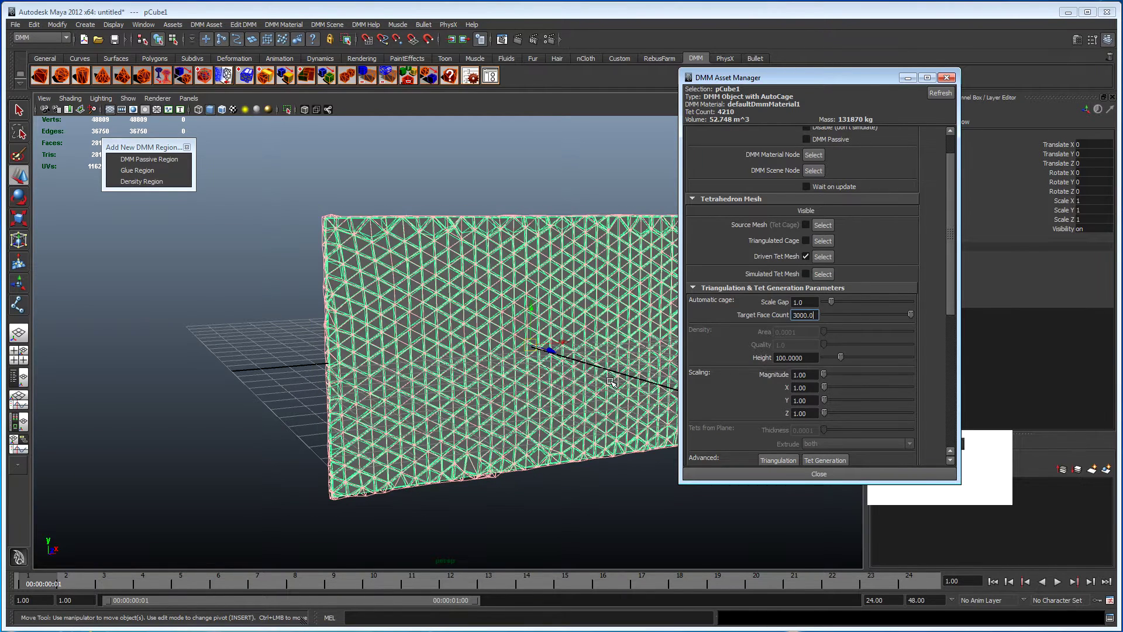
Extend the animation range to end at frame 500
left_click(880, 600)
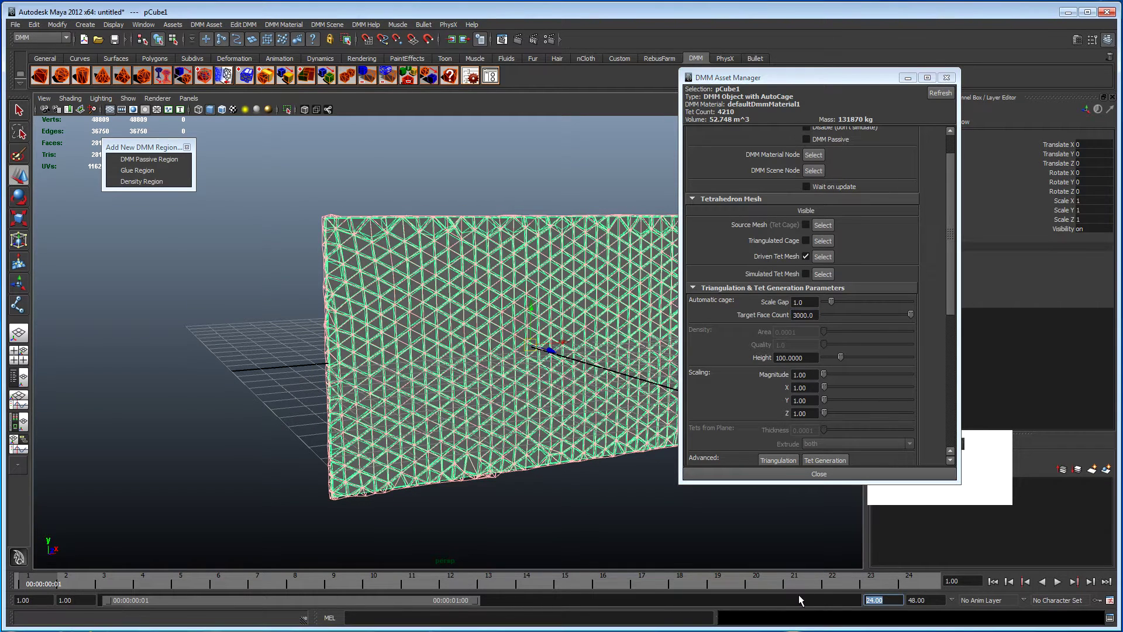
type("500")
key("Return")
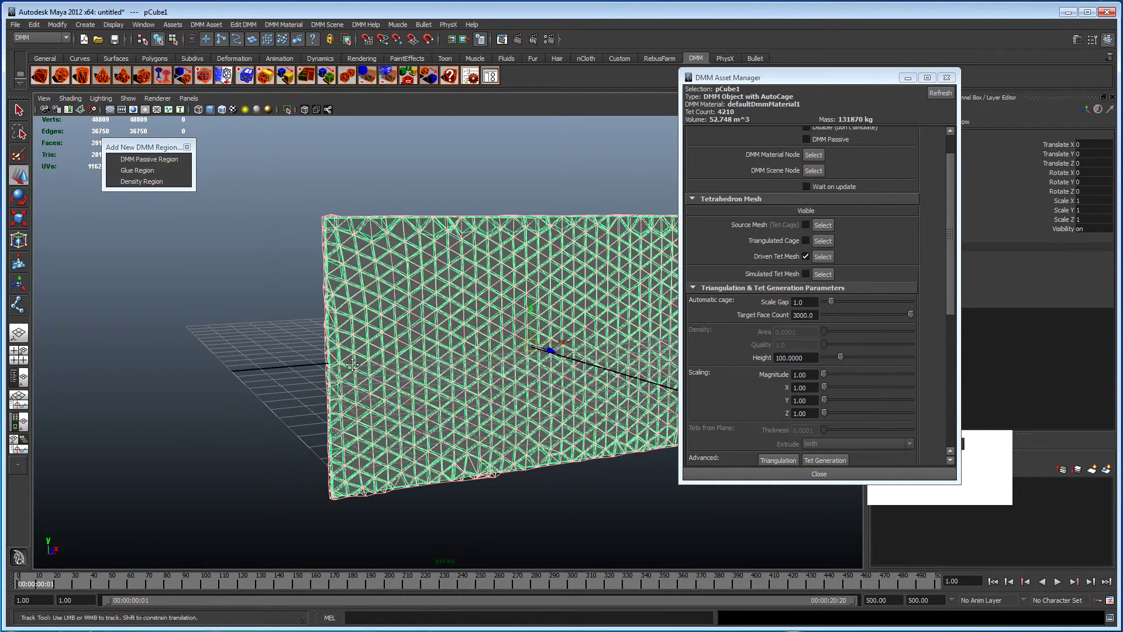
left_click_drag(622, 362, 265, 346, "alt")
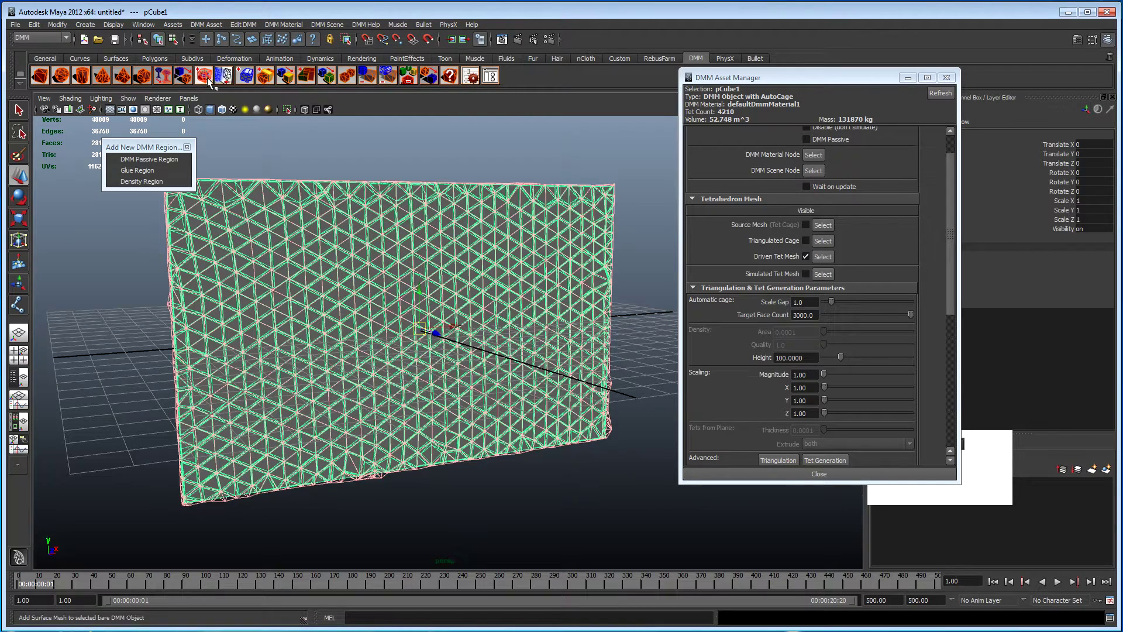
Create a splinter cage mesh from the brokeglass.bmp pattern image
left_click(224, 80)
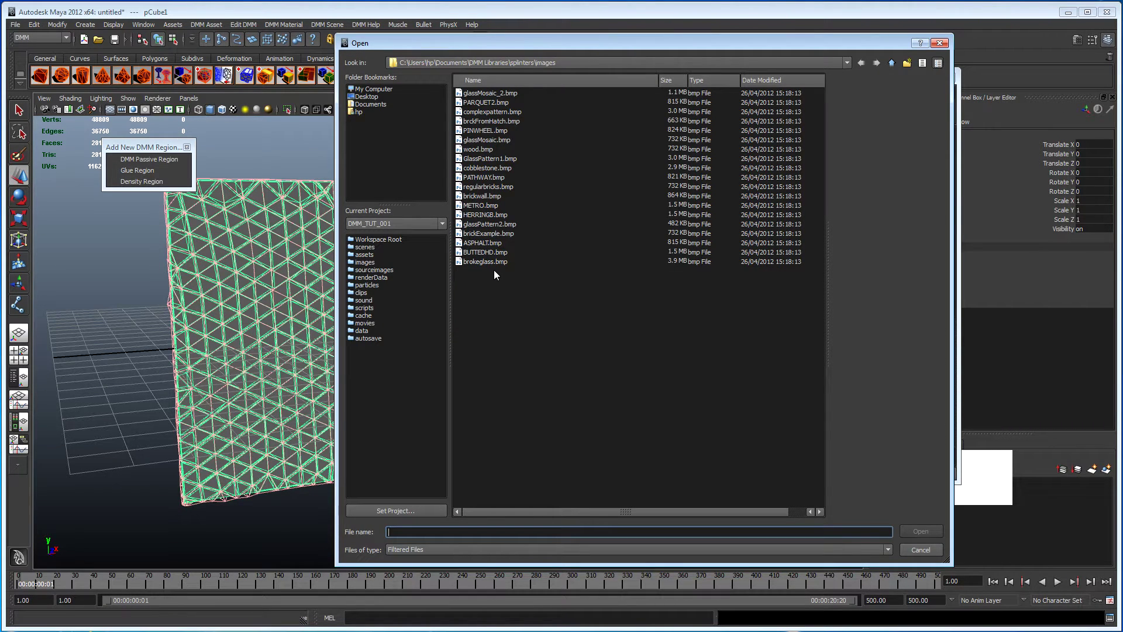
left_click(493, 261)
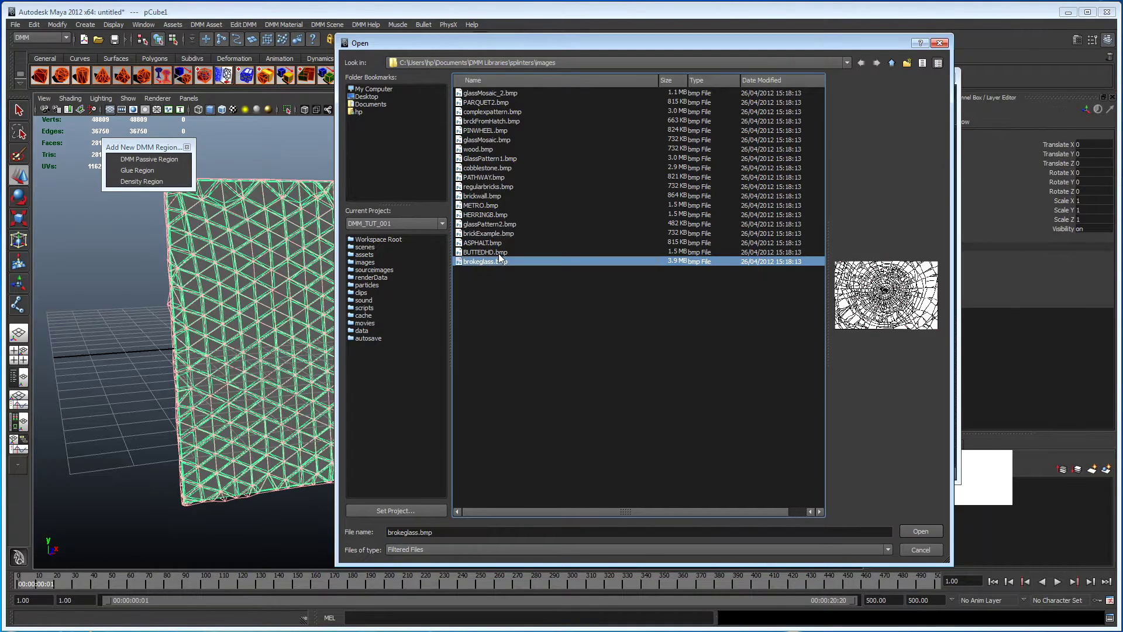
left_click(498, 252)
left_click(497, 260)
left_click(917, 529)
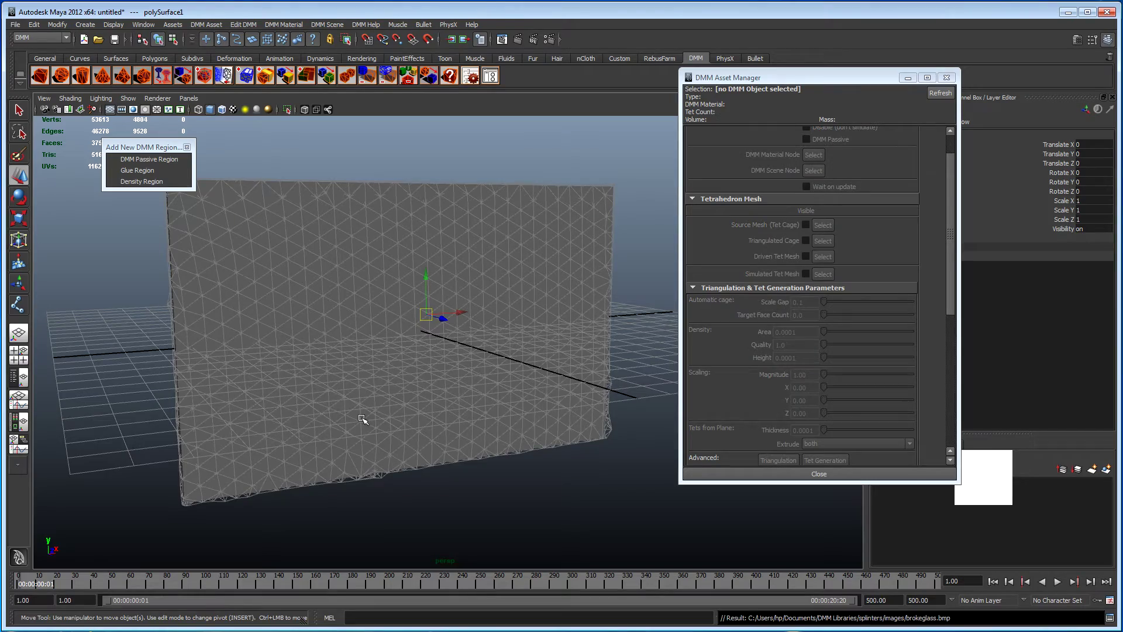
Scale the splinter mesh to about 2.66 uniformly, and to about 18.45 in X and 11.08 in Y, covering the wall
left_click_drag(361, 419, 420, 402, "alt")
key("r")
left_click_drag(368, 322, 473, 353, "alt")
right_click_drag(473, 352, 386, 347, "alt")
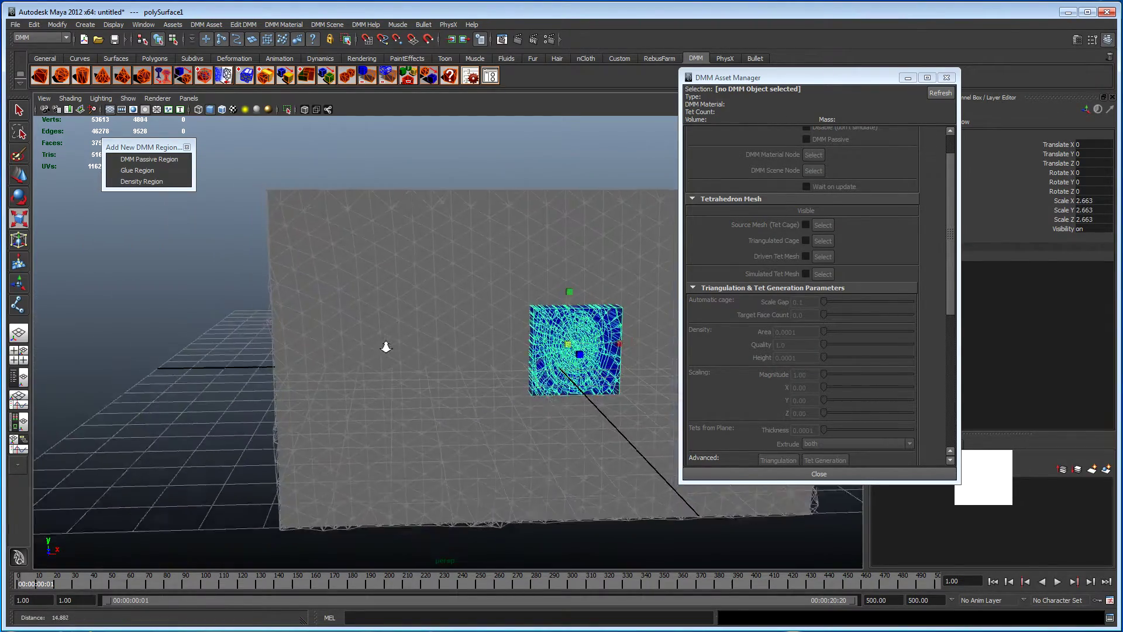
middle_click_drag(385, 346, 326, 334, "alt")
left_click_drag(511, 329, 819, 389)
right_click_drag(462, 394, 313, 319, "alt")
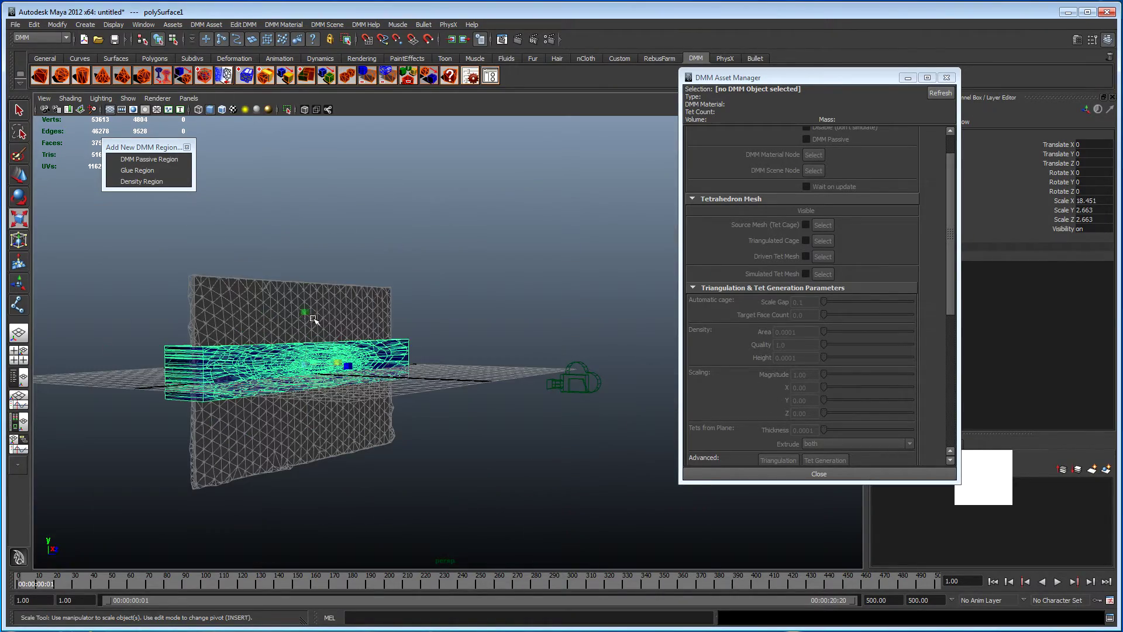
left_click_drag(300, 220, 317, 144)
left_click_drag(307, 257, 276, 351, "alt")
Move the splinter mesh down about 0.4 units to centre it vertically on the wall
key("w")
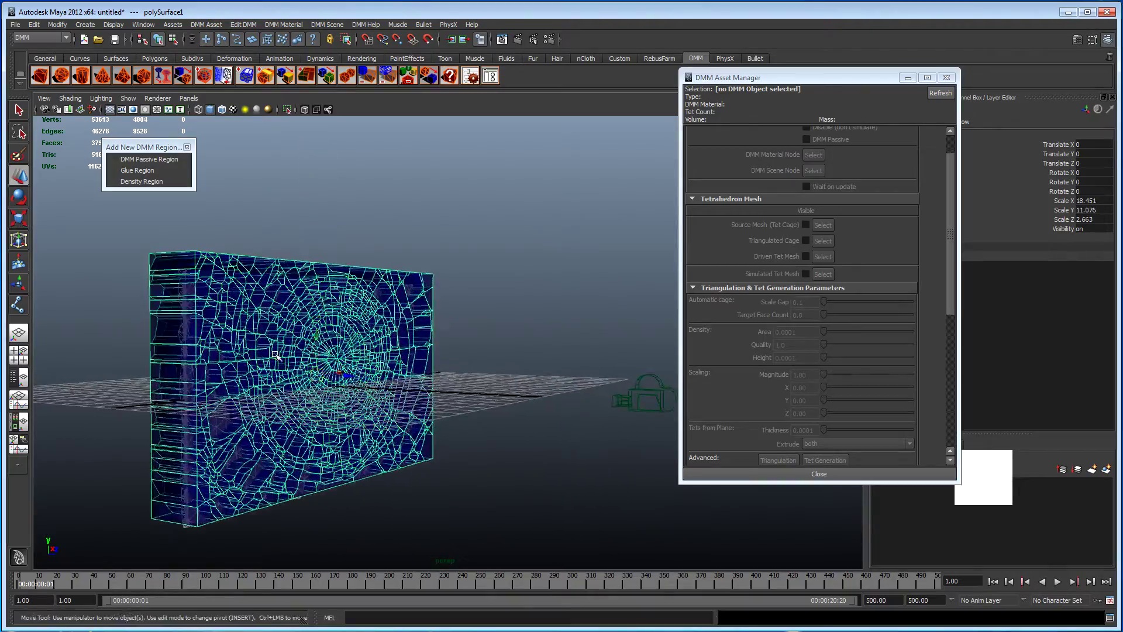
right_click_drag(276, 353, 351, 366, "alt")
left_click_drag(298, 357, 383, 351, "alt")
middle_click_drag(383, 351, 363, 348, "alt")
left_click_drag(360, 347, 391, 357, "alt")
Reduce the splinter mesh's X scale to about 16.79 and shift it sideways, checking its fit against the camera1 frame
key("r")
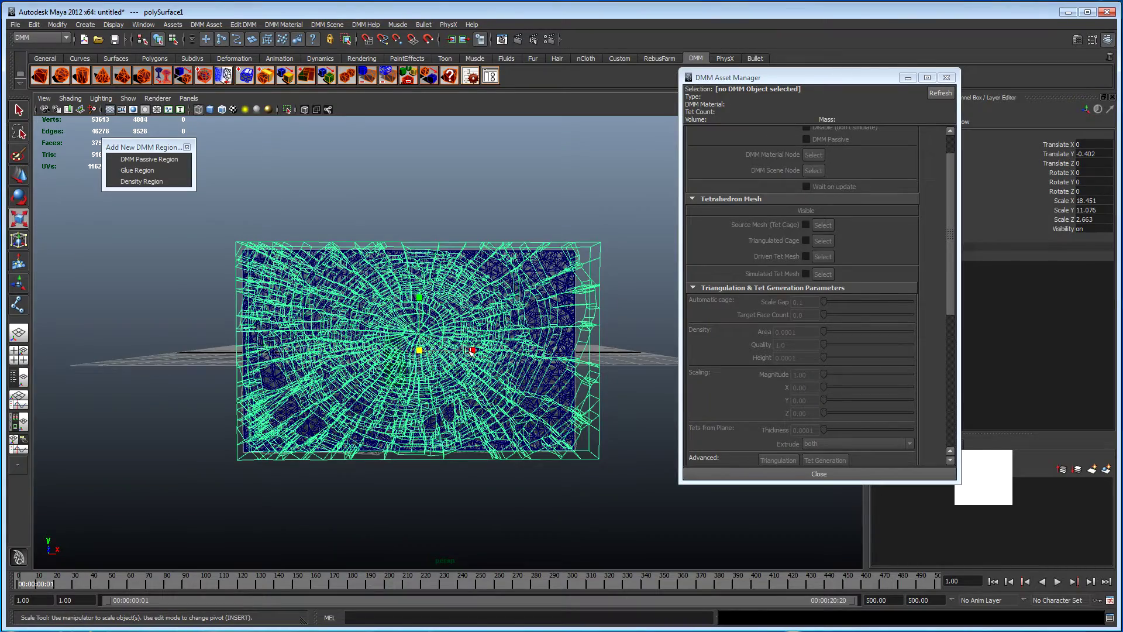
left_click_drag(471, 351, 468, 352)
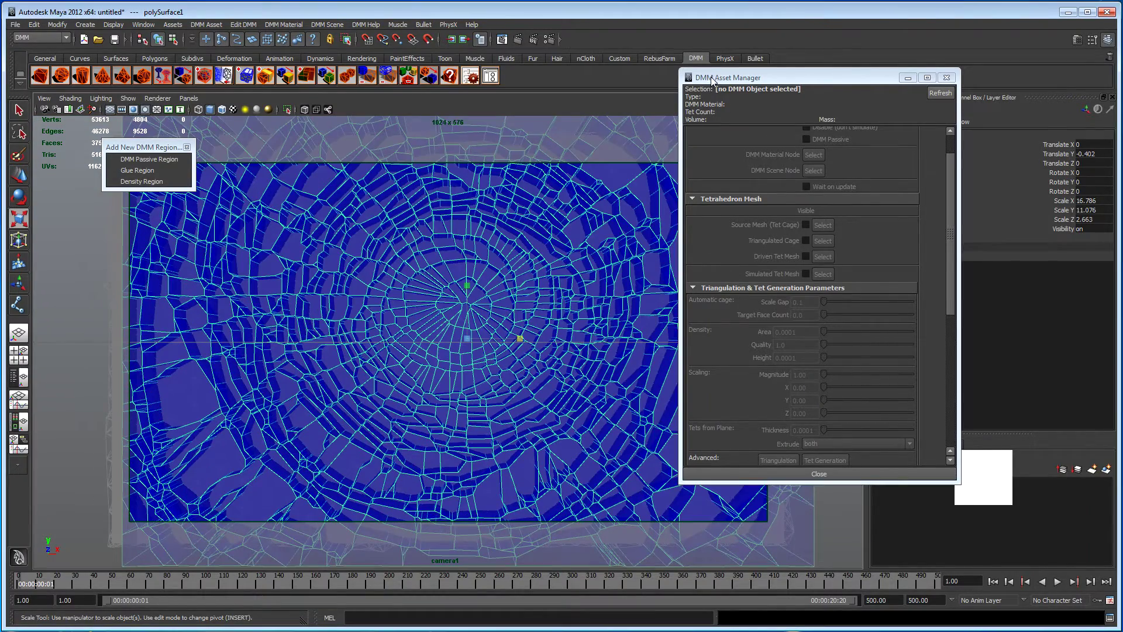
left_click_drag(712, 81, 1034, 120)
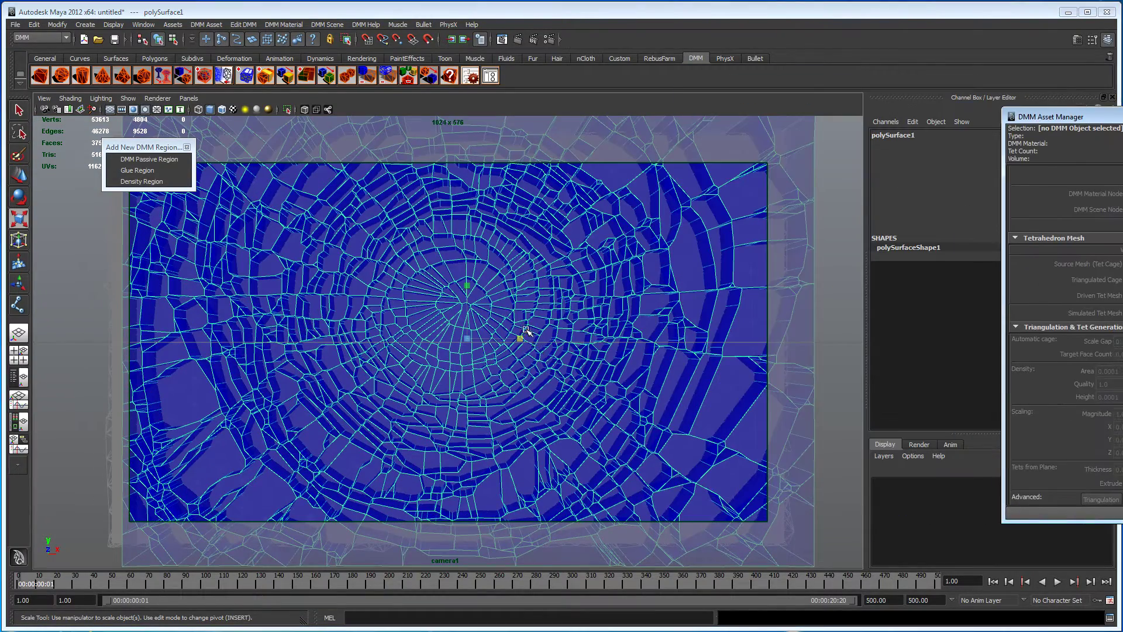
key("w")
left_click_drag(520, 338, 477, 352)
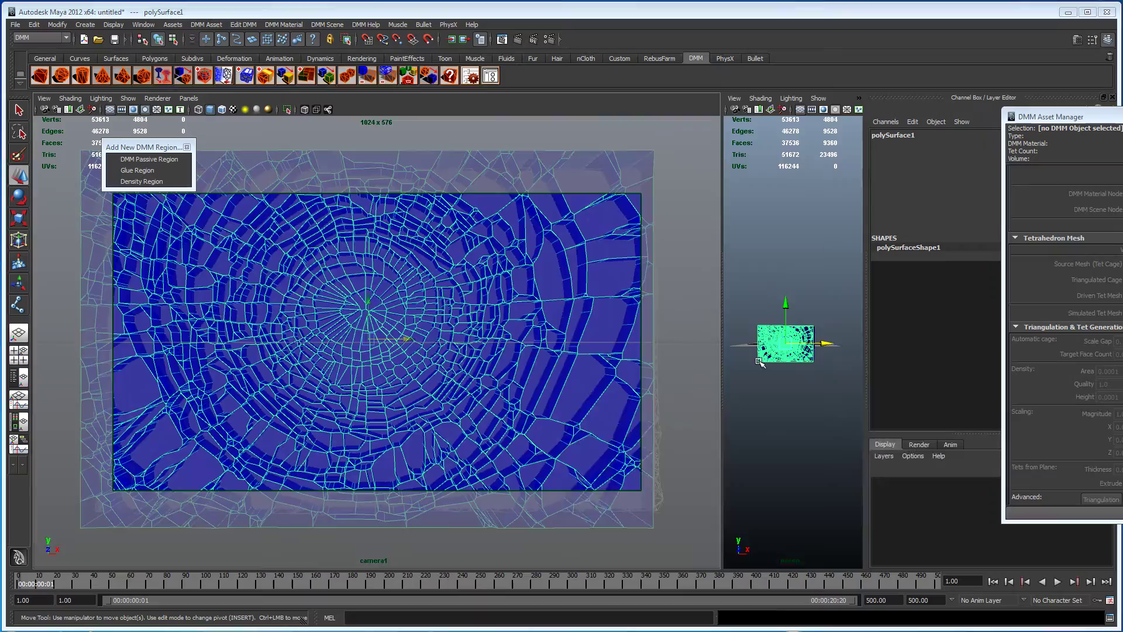
Widen the splinter mesh to about 17.7 in X scale, show it shaded, and nudge it sideways over the whole wall
key("space")
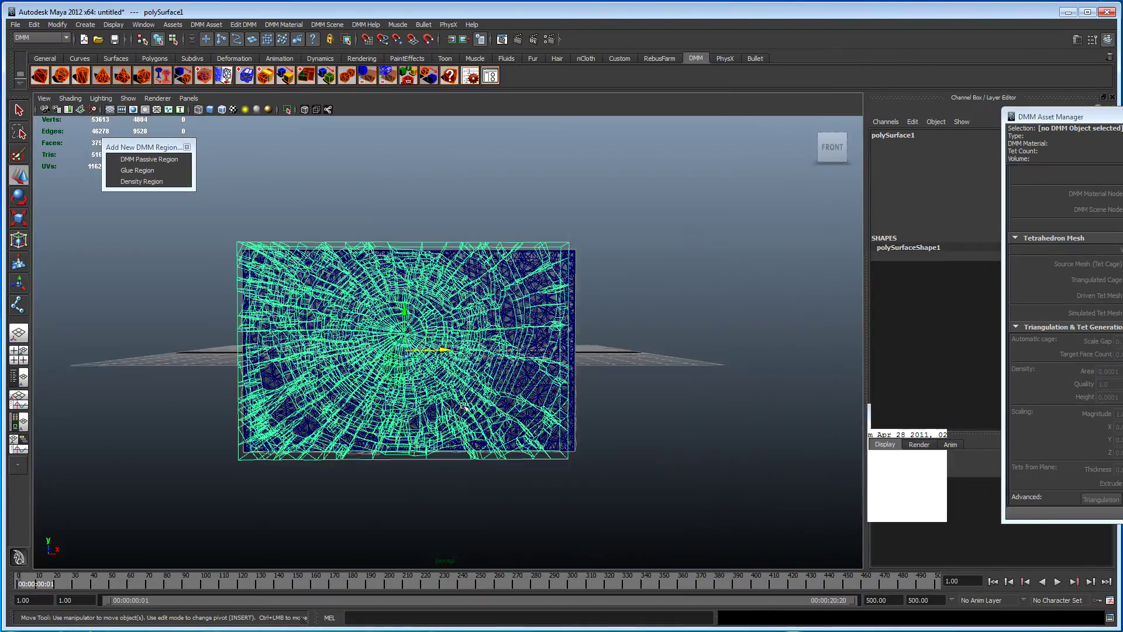
mouse_move(410, 398)
left_mouse_down("alt")
mouse_move(509, 414)
mouse_move(398, 394)
mouse_move(401, 383)
left_mouse_up("alt")
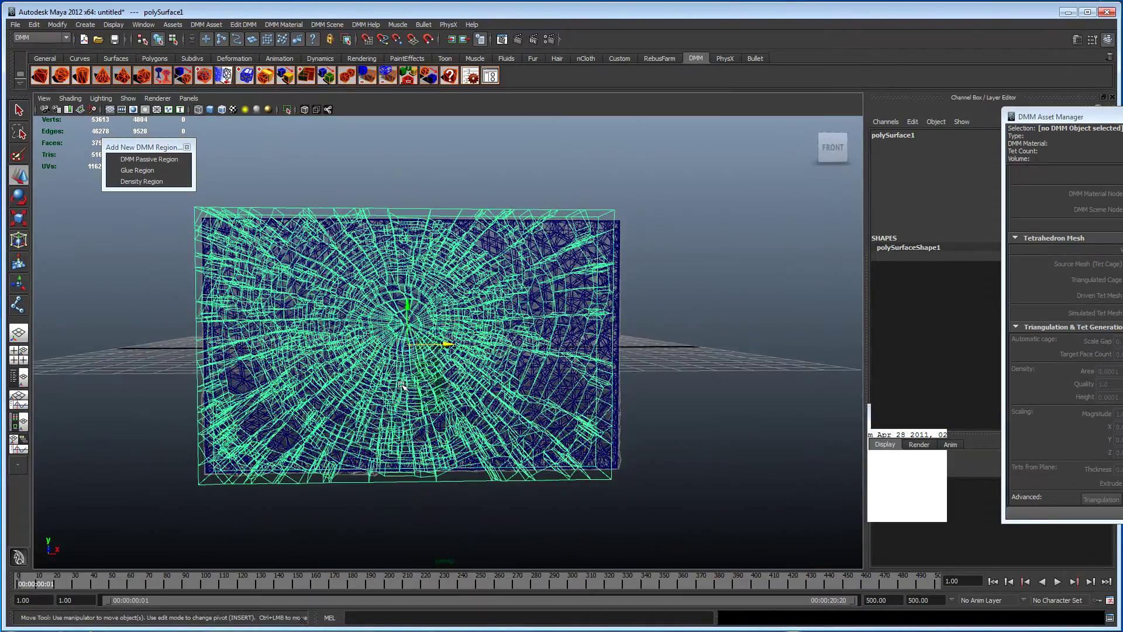
key("r")
left_click_drag(461, 344, 462, 345)
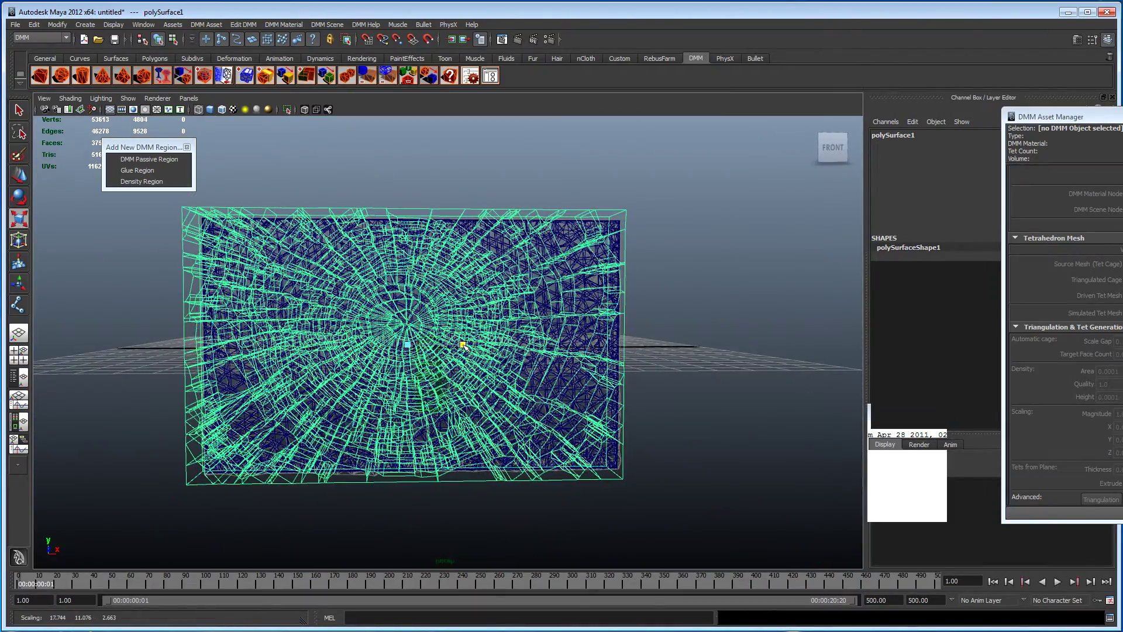
key("5")
key("w")
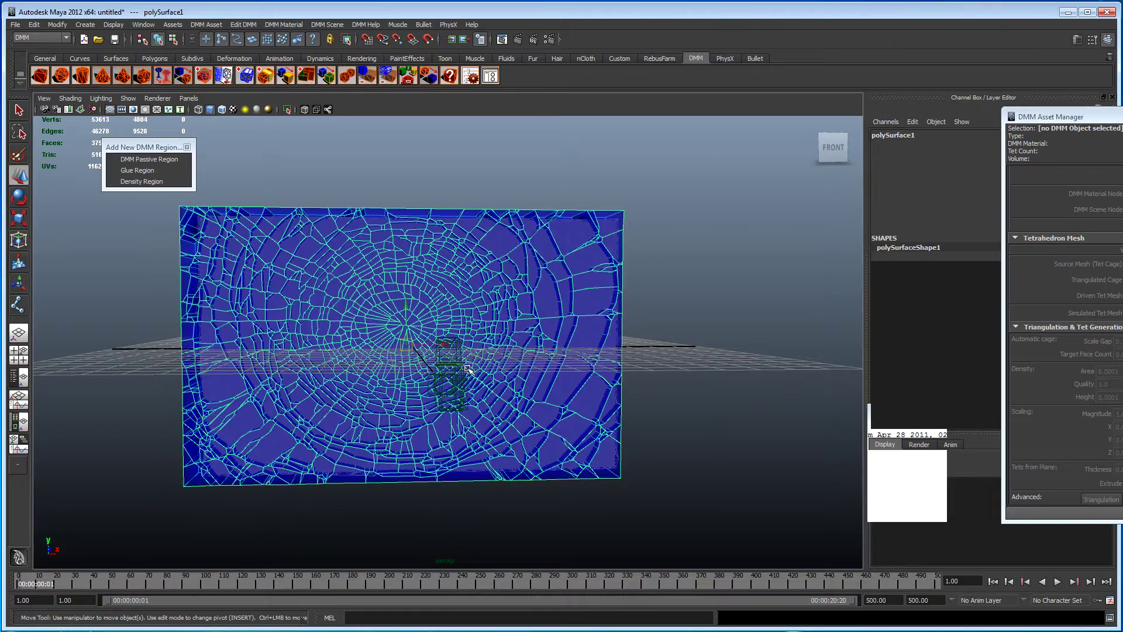
left_click_drag(445, 346, 359, 365, "alt")
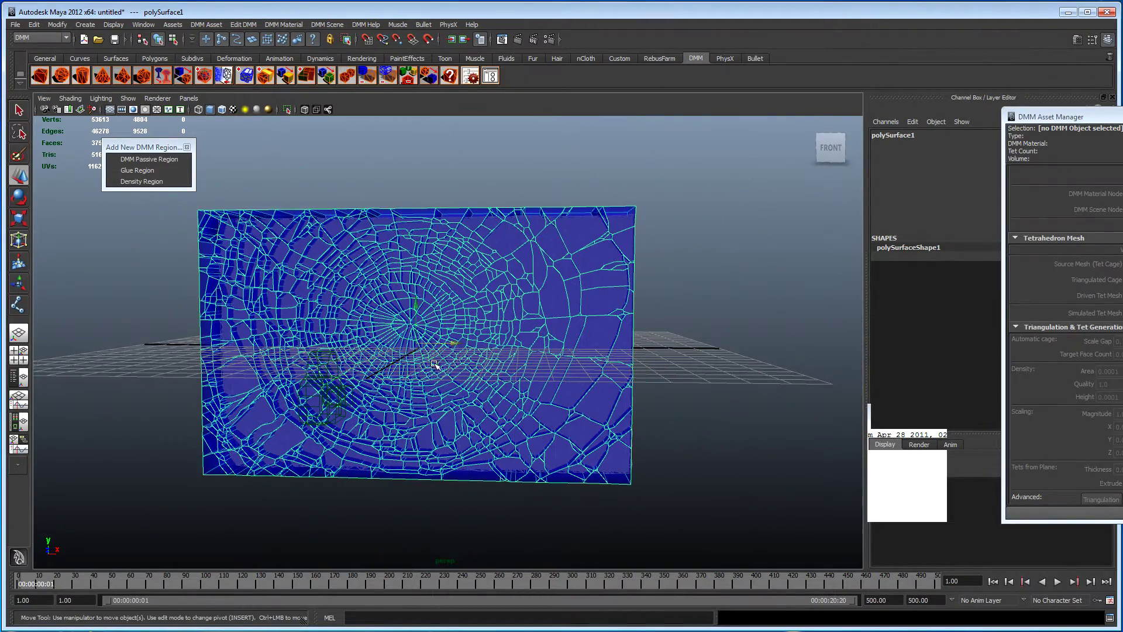
middle_click_drag(454, 344, 460, 345, "alt")
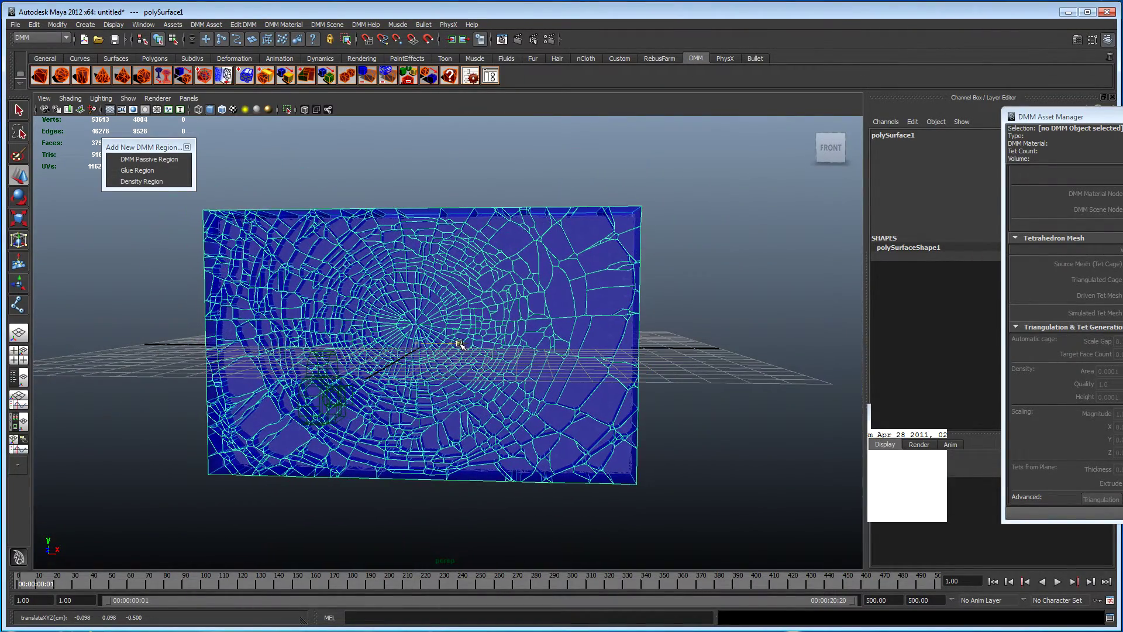
Splinter the pCube1 DMM wall with the polySurface1 pattern mesh, selecting both in the Outliner
left_click(144, 25)
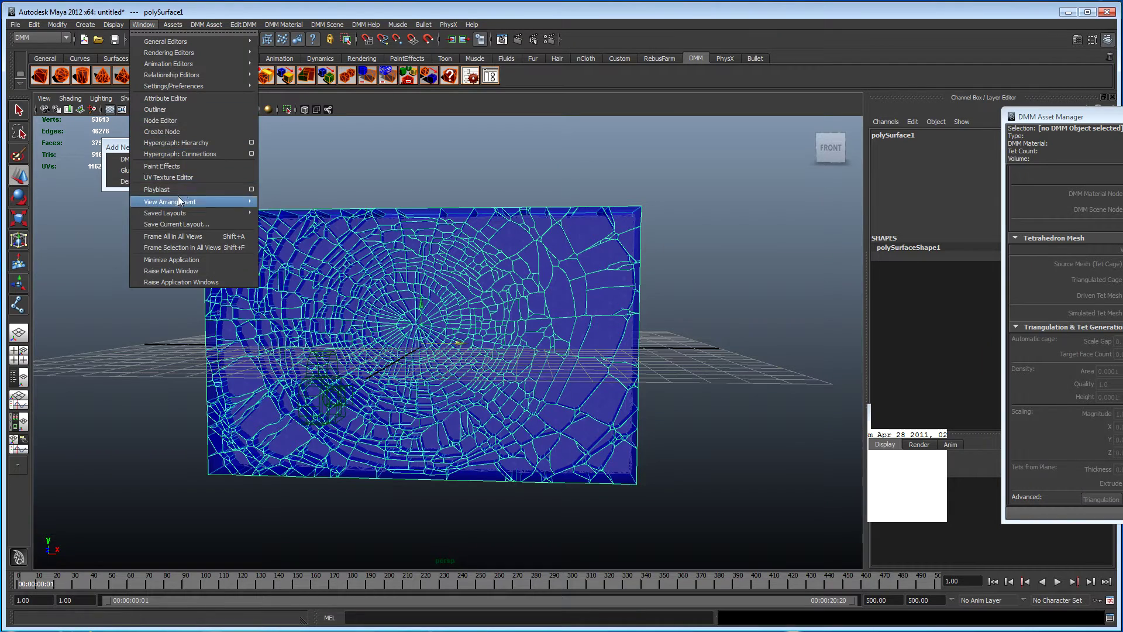
left_click(171, 111)
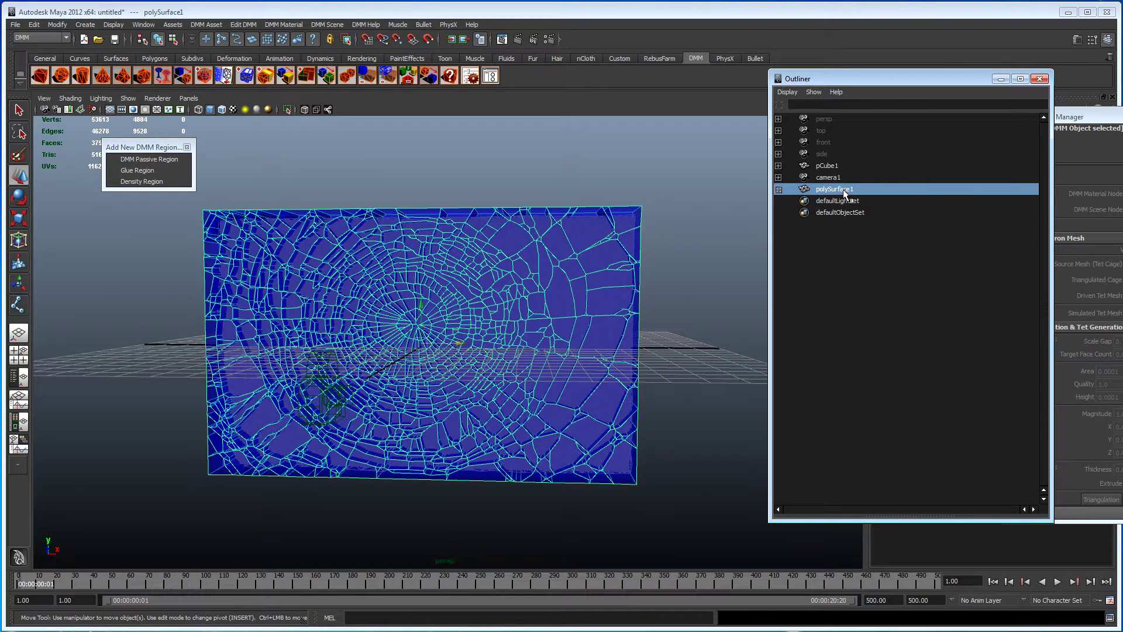
left_click(840, 165, "ctrl")
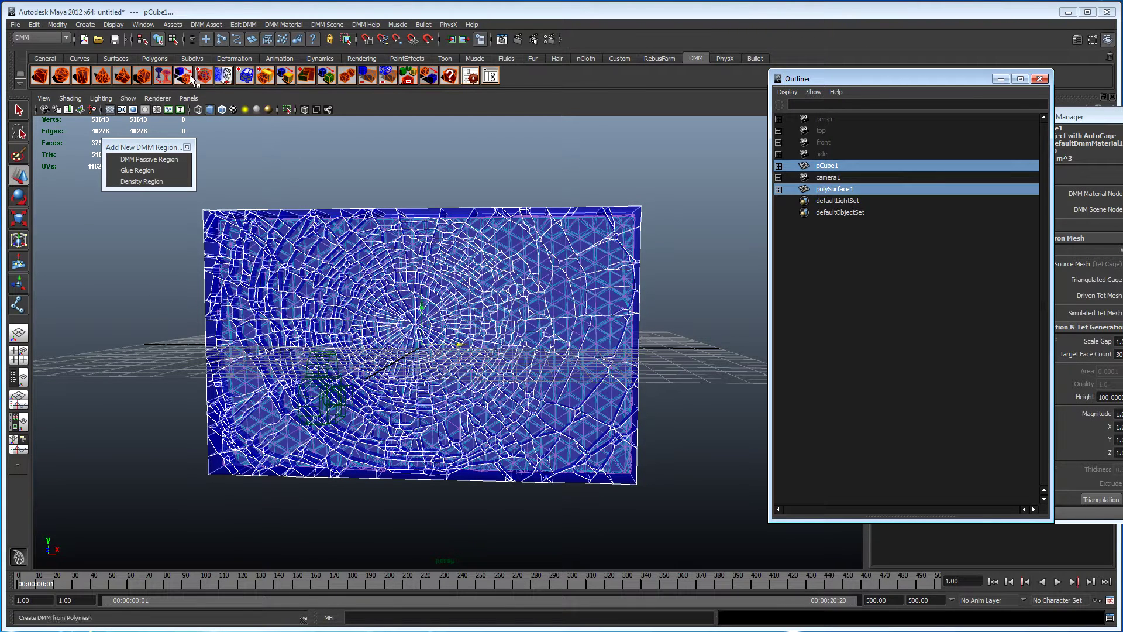
left_click(246, 76)
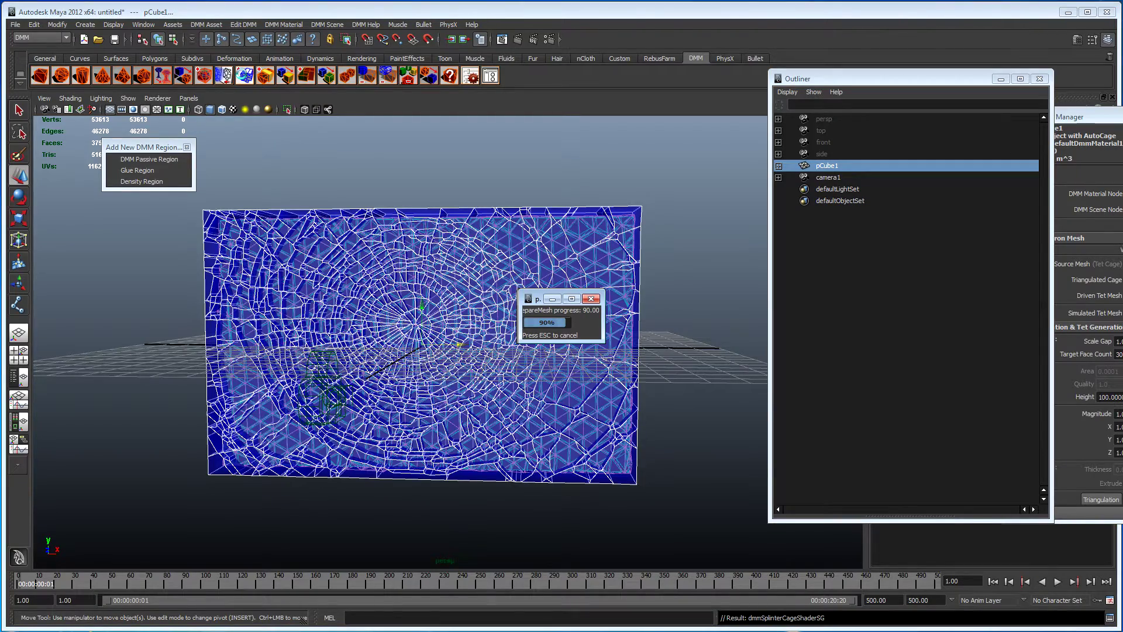
Inspect the splintered wall and assign it a new safety_glass DMM material
left_click_drag(409, 327, 334, 326, "alt")
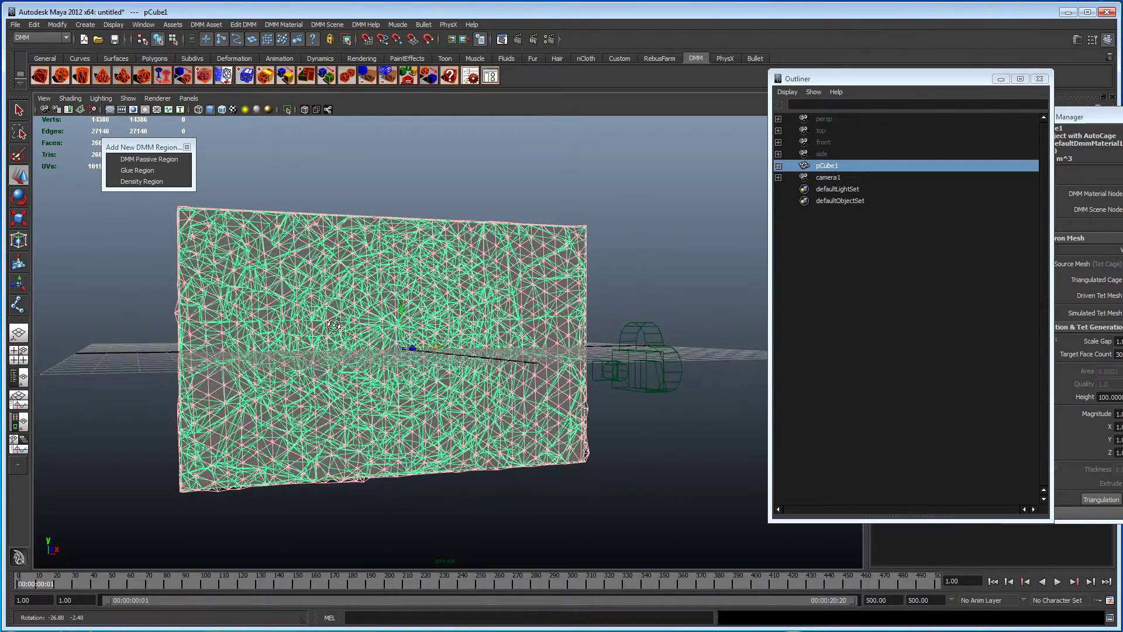
right_click_drag(334, 325, 372, 333, "alt")
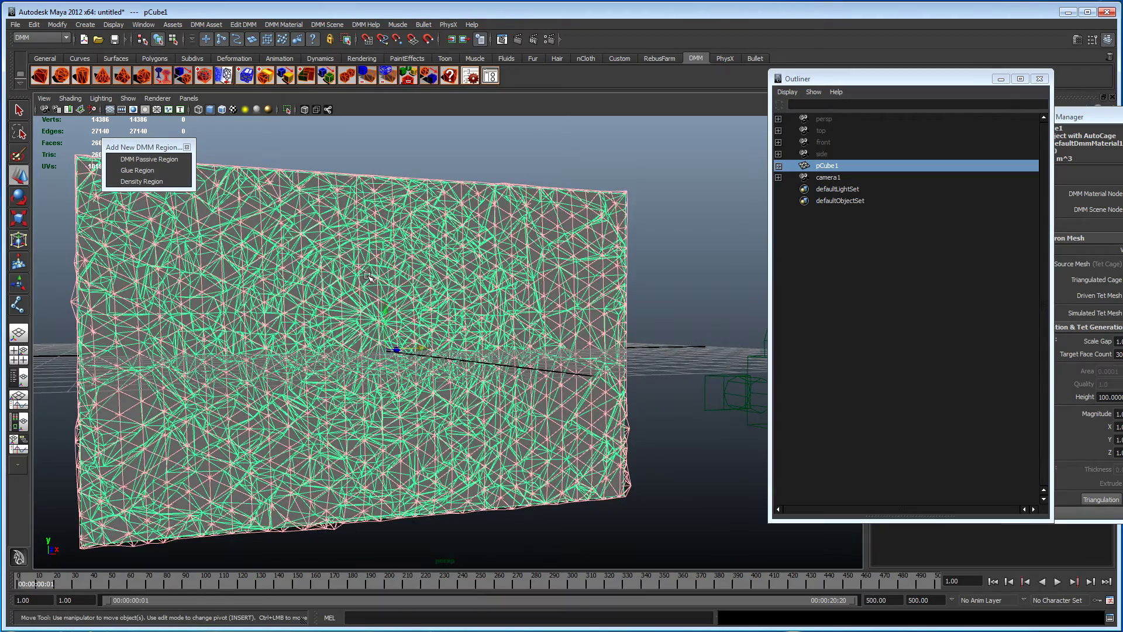
right_click_drag(368, 276, 362, 356, "alt")
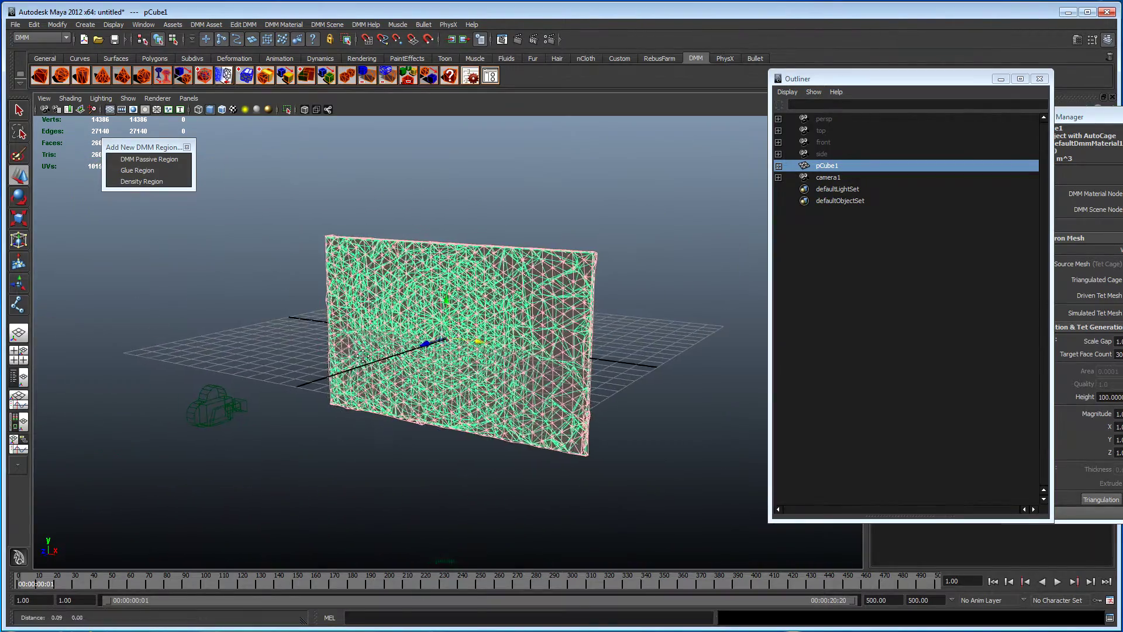
left_click_drag(363, 356, 326, 345, "alt")
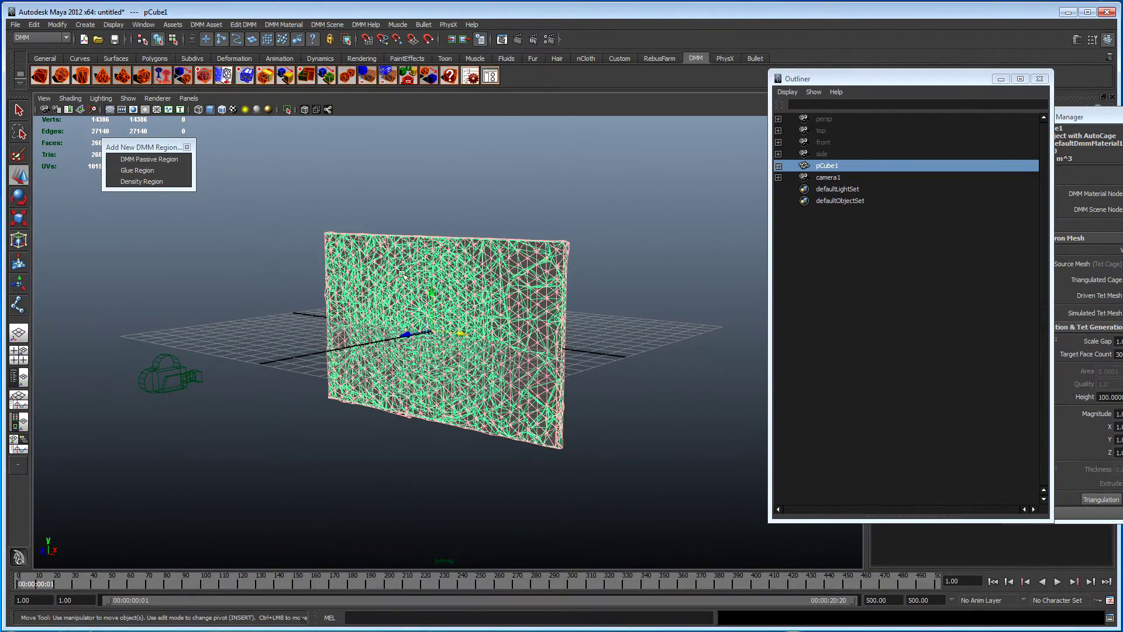
left_click(285, 24)
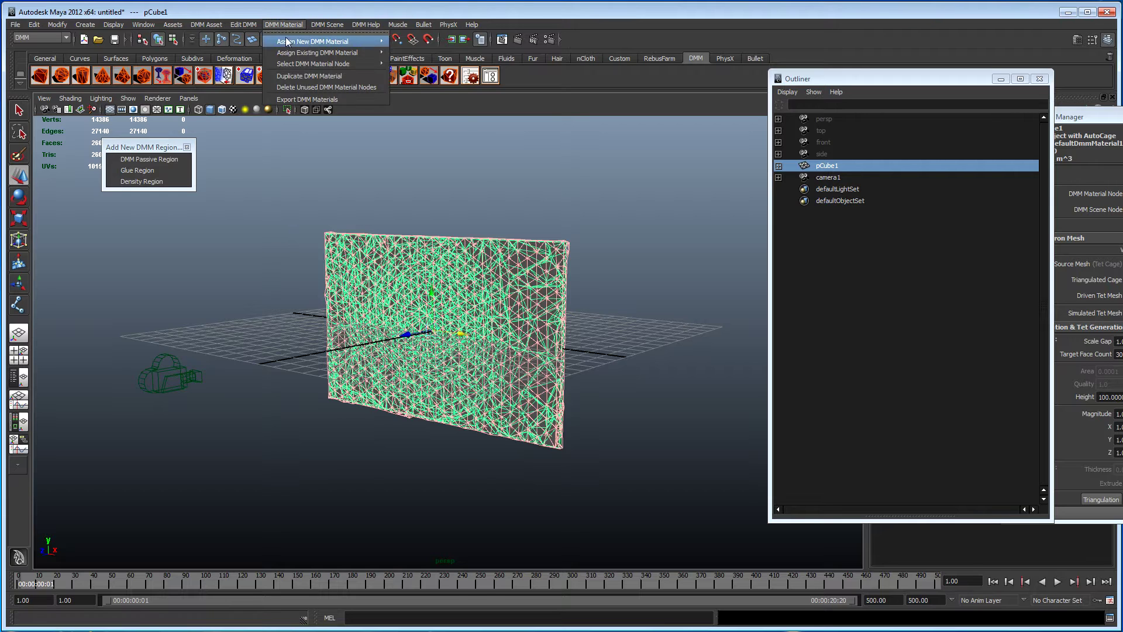
mouse_move(362, 41)
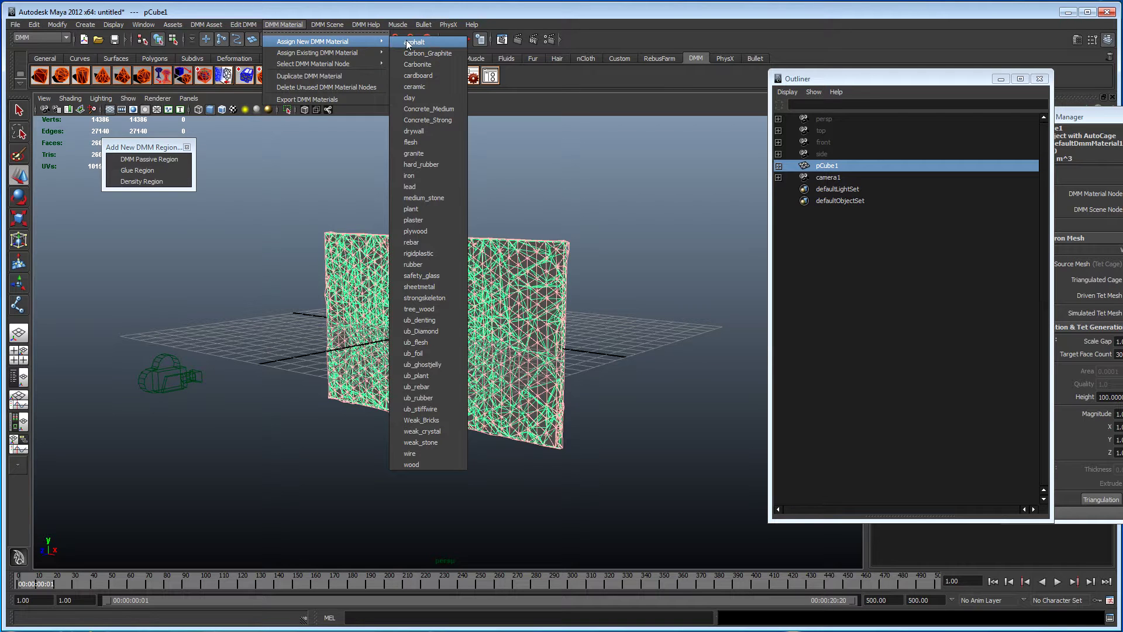
left_click(439, 277)
Play the simulation briefly to test the glass wall, and rewind to the first frame
left_click_drag(351, 320, 620, 350, "alt")
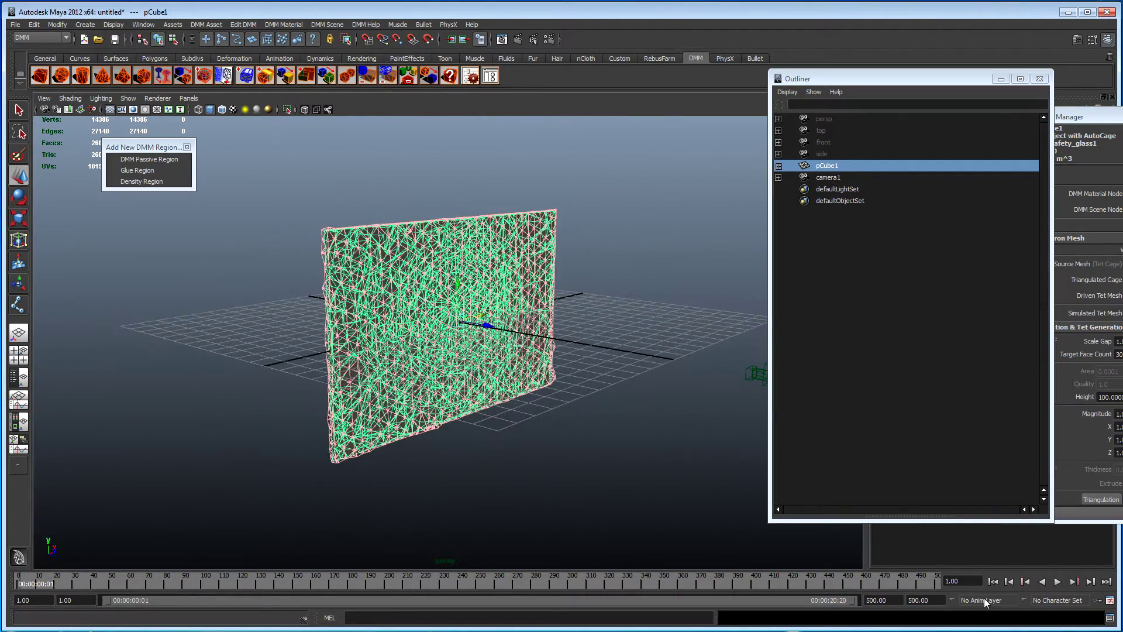
left_click(1058, 582)
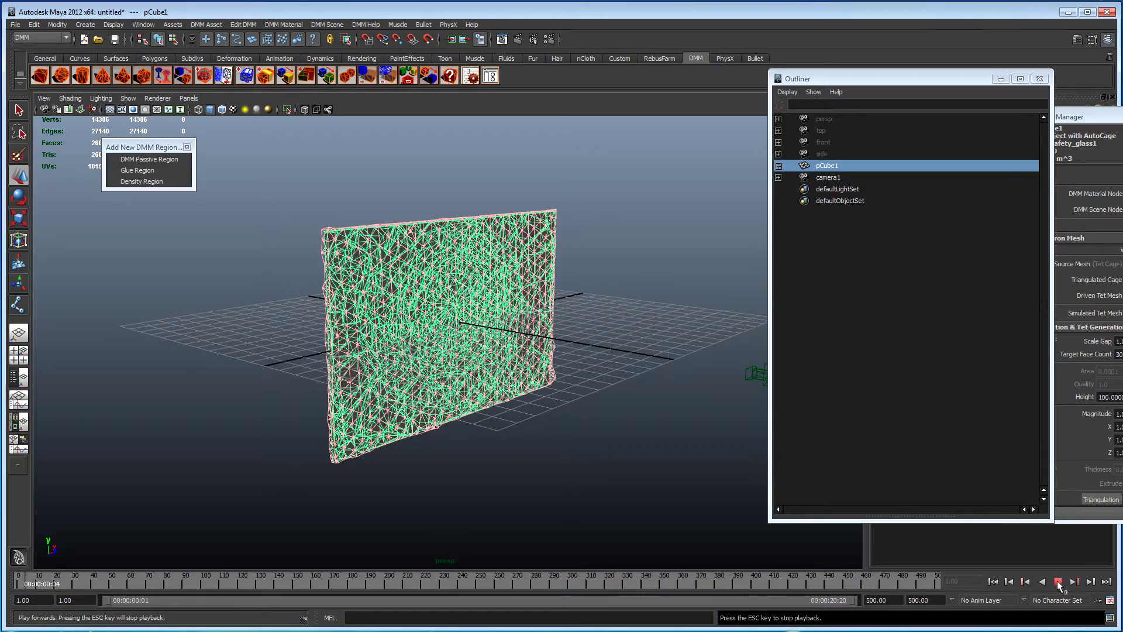
left_click(1057, 581)
left_click(993, 582)
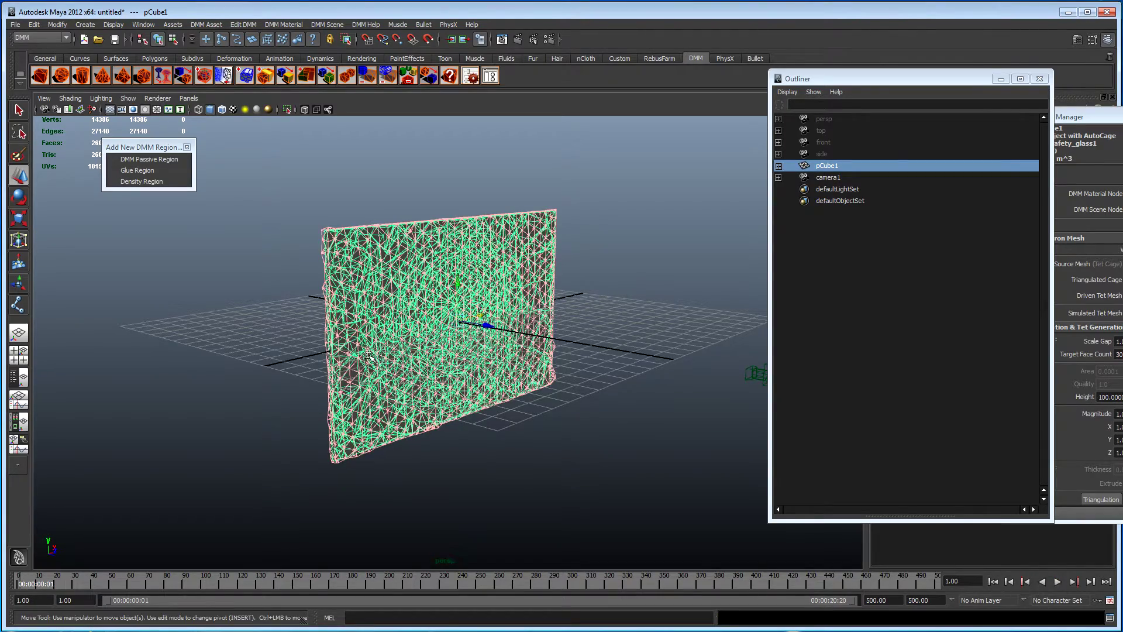
Add a DMM passive region, place it along the wall's bottom edge and stretch it in X past both sides
scroll(433, 348, "up", 5)
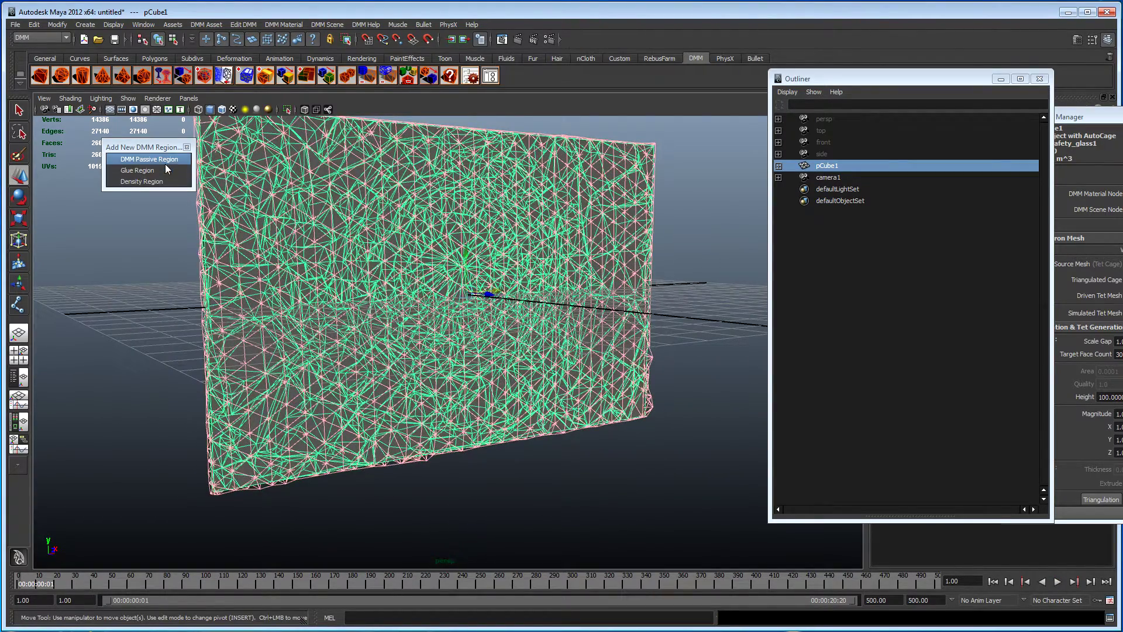
left_click(165, 165)
left_click_drag(504, 416, 507, 387, "alt")
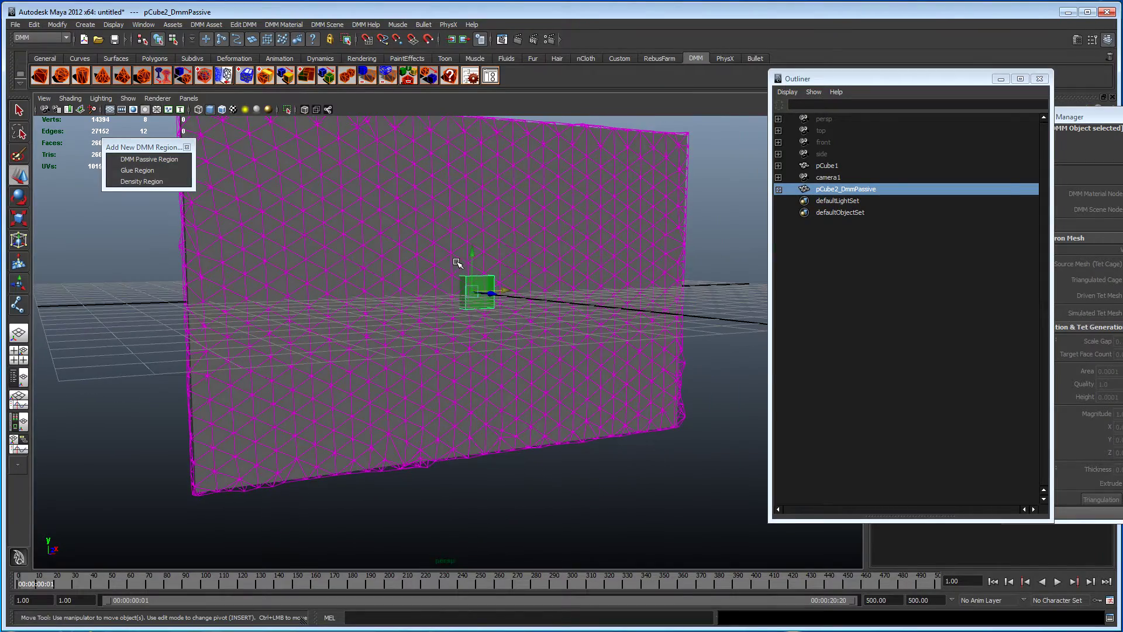
left_click_drag(471, 255, 1120, 422)
key("r")
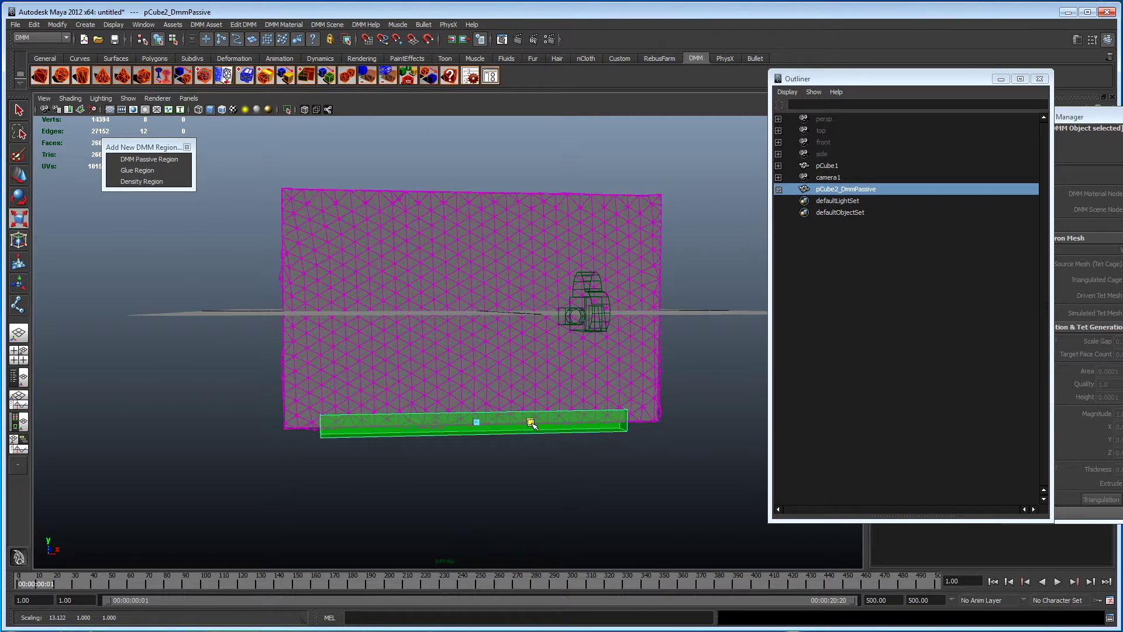
left_click_drag(531, 422, 545, 425)
Add a second DMM passive region, stretch it in X past both sides and raise it to the wall's top edge
left_click(149, 159)
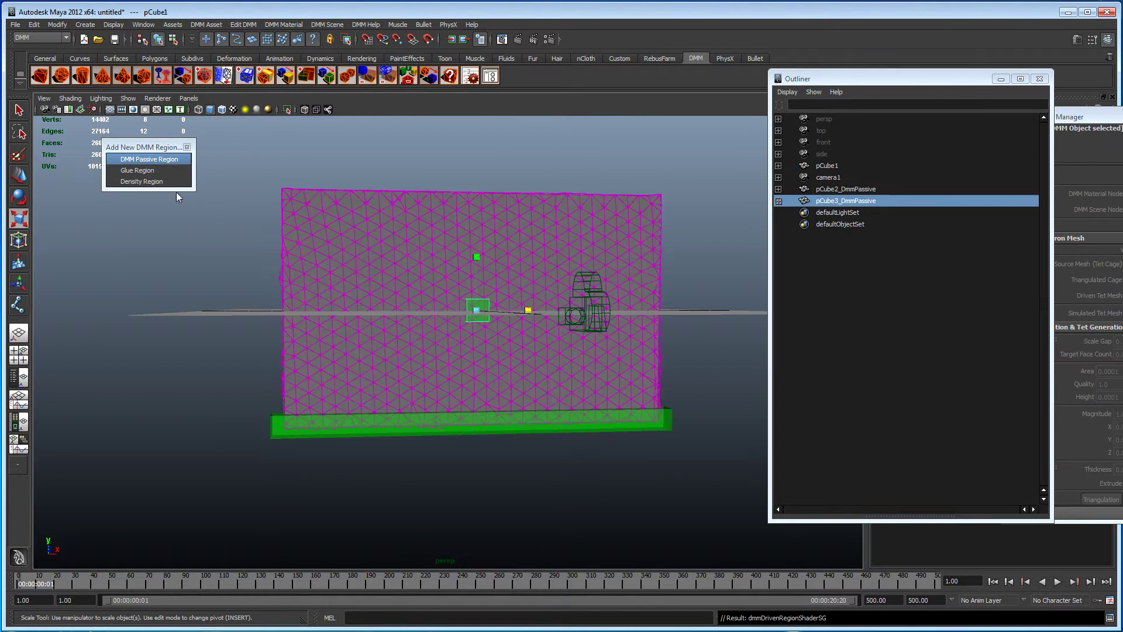
left_click_drag(177, 192, 953, 278, "alt")
key("w")
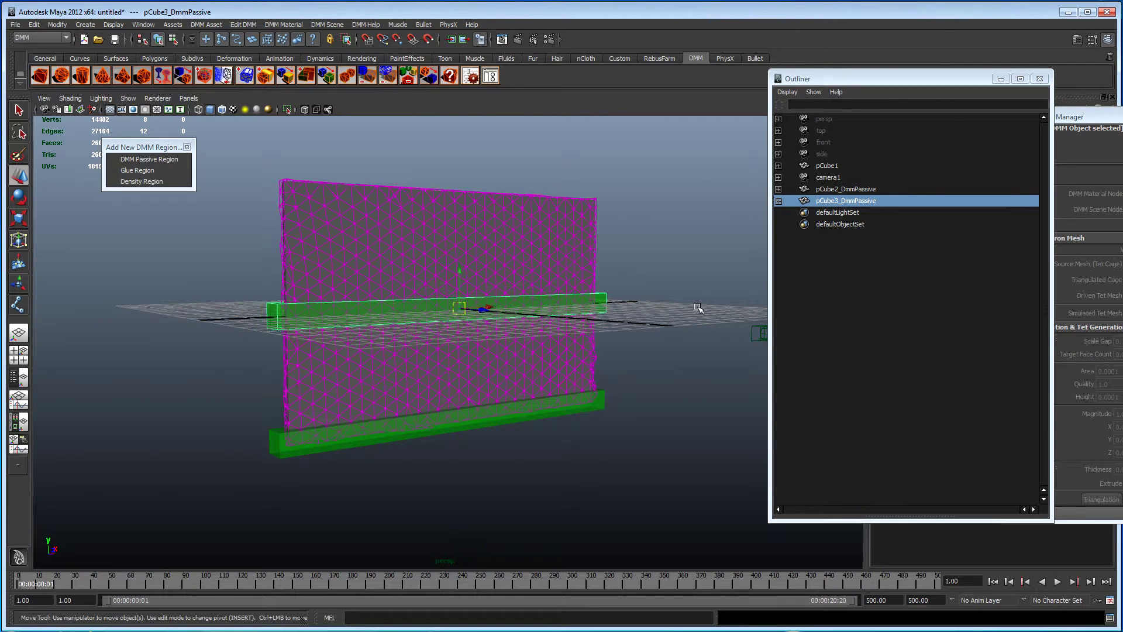
left_click_drag(470, 266, 470, 155)
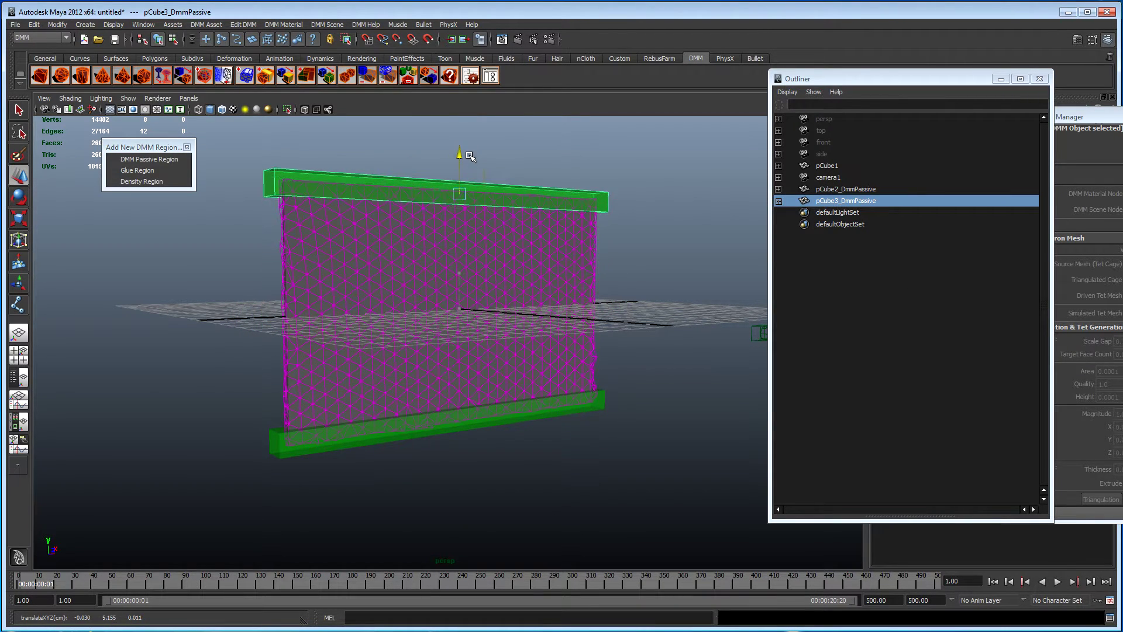
Add a third DMM passive region to the wall, move it to the left edge and stretch it in Y over the full height
left_click(387, 291)
left_click(160, 160)
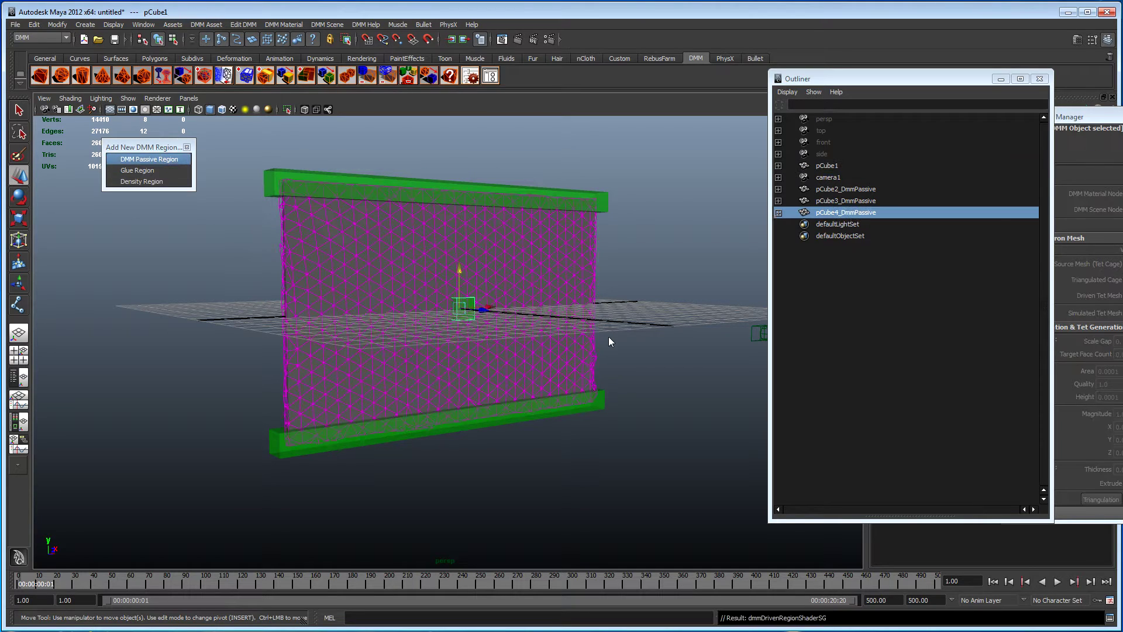
left_click_drag(491, 307, 333, 337)
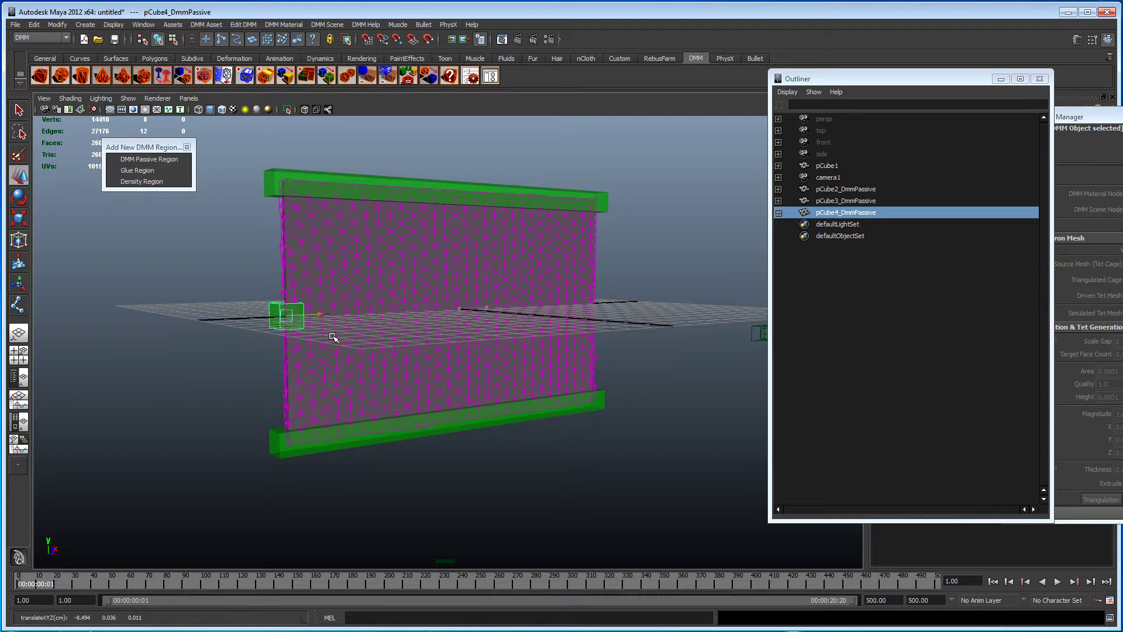
key("r")
left_click_drag(288, 263, 295, 159)
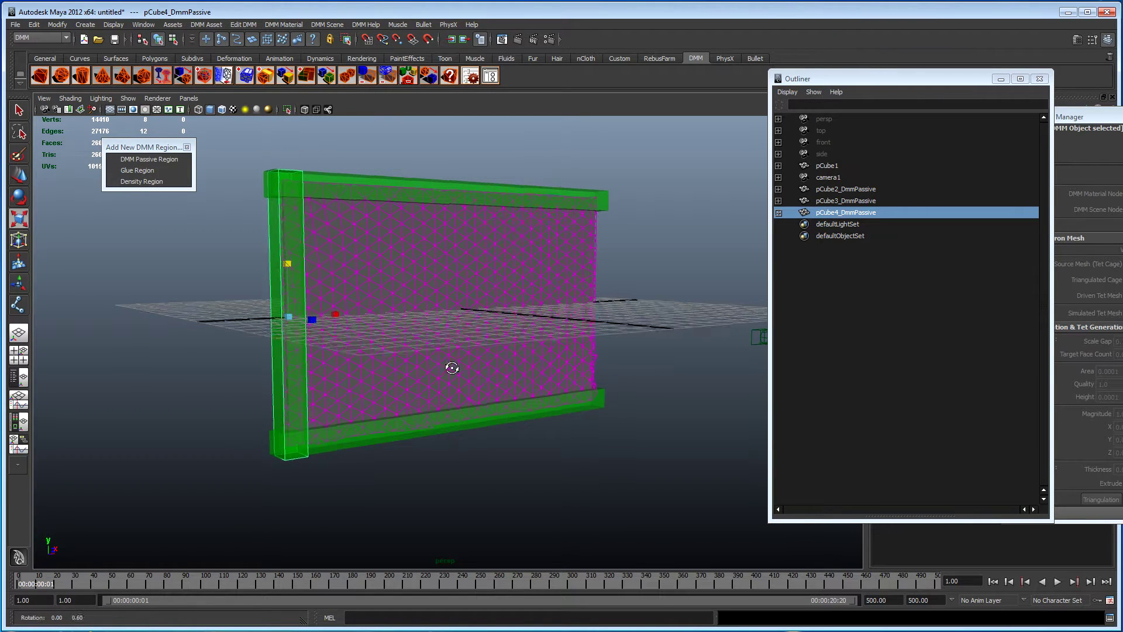
Add a fourth DMM passive region to the wall, stretch it in Y to full height and move it to the right edge
left_click_drag(451, 367, 362, 330, "alt")
middle_click_drag(362, 331, 318, 327, "alt")
left_click(429, 292)
left_click(160, 163)
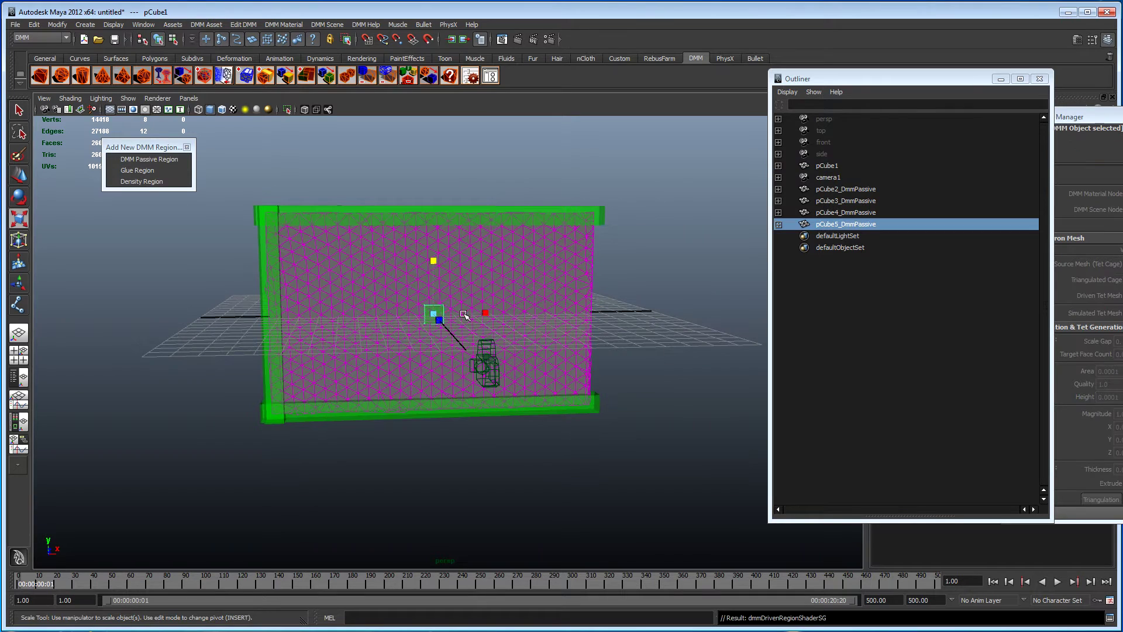
middle_click_drag(438, 316, 392, 316, "alt")
left_click_drag(390, 259, 392, 240)
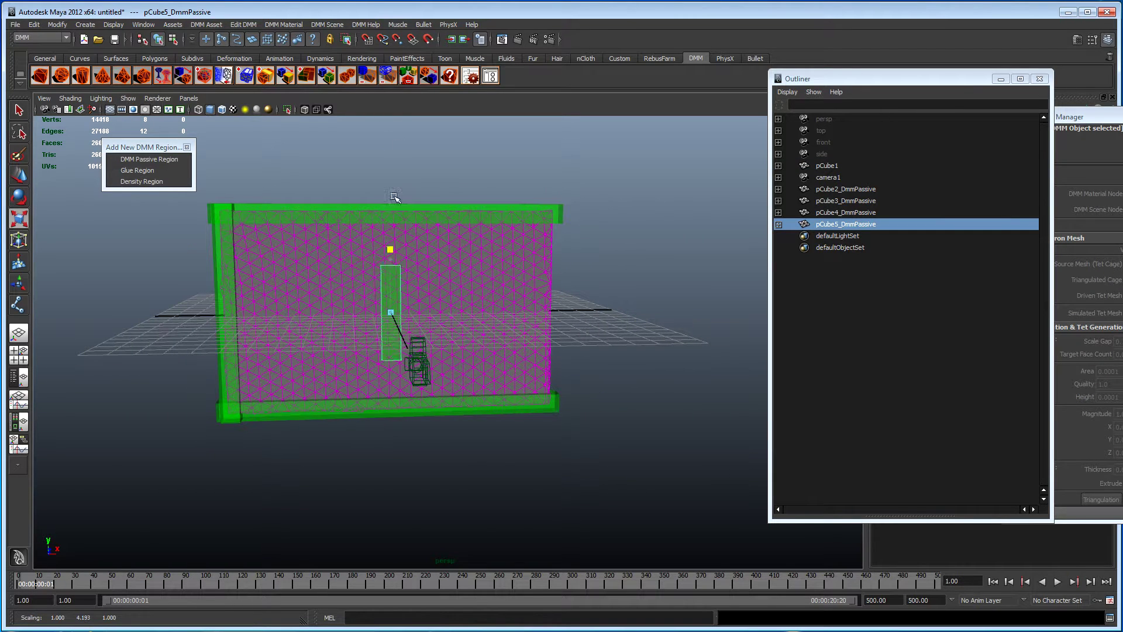
left_click_drag(394, 197, 394, 224)
key("w")
left_click_drag(430, 322, 589, 328)
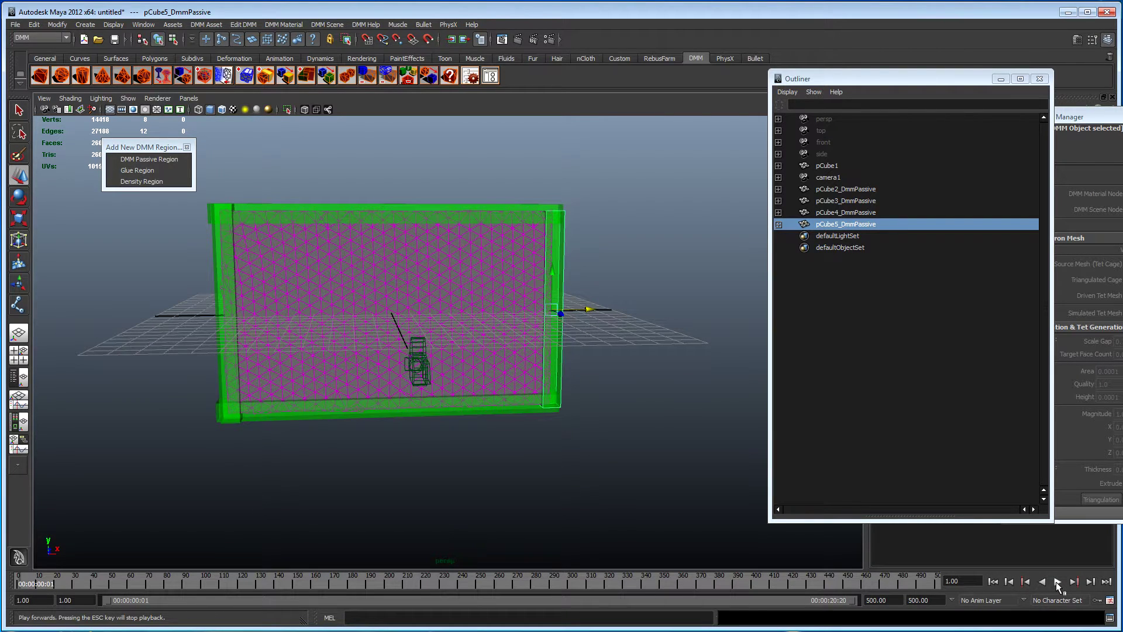
Play the simulation briefly to test the framed wall, examine the glass and its passive frame, and rewind to the first frame
left_click(1058, 582)
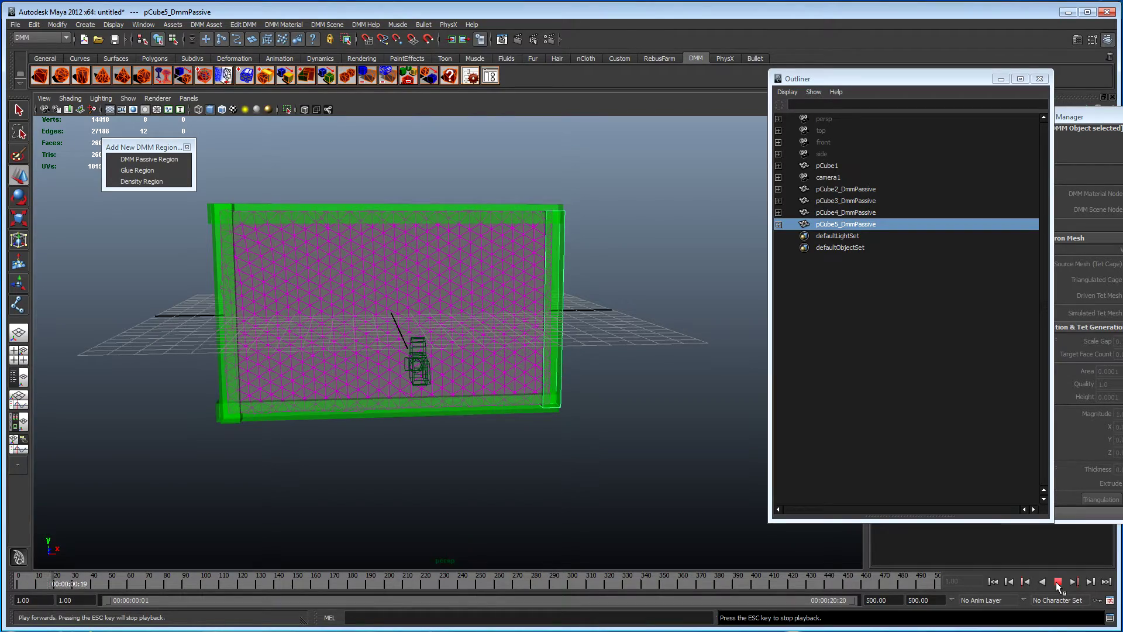
left_click(1058, 583)
middle_click_drag(283, 258, 298, 407, "alt")
right_click_drag(298, 406, 781, 390, "alt")
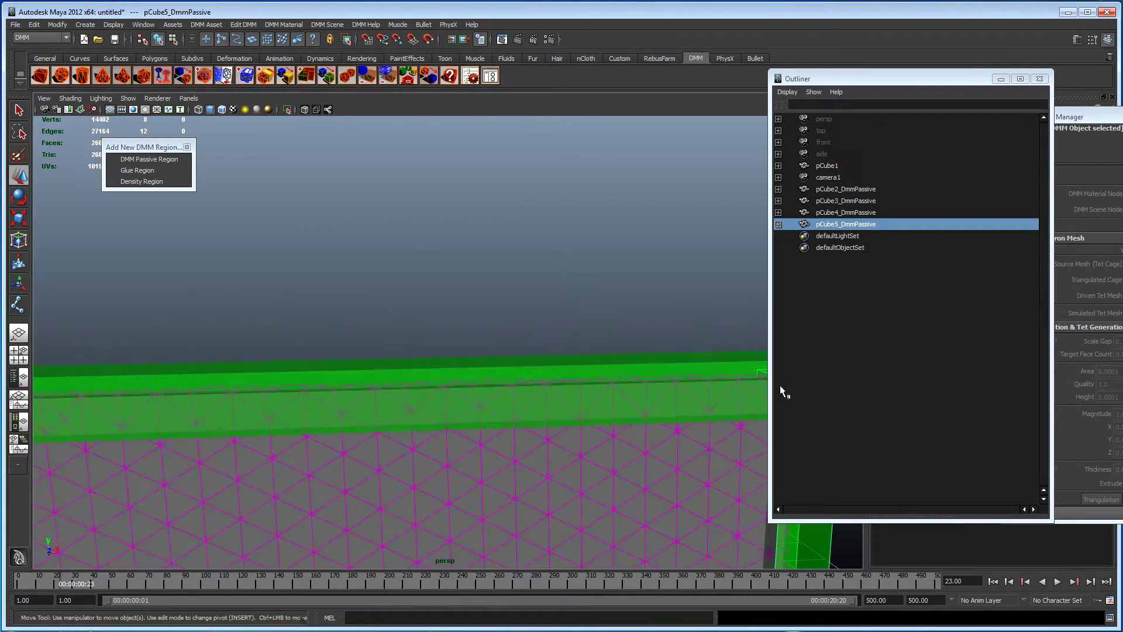
left_click_drag(342, 483, 416, 493, "alt")
right_click_drag(417, 496, 321, 325, "alt")
left_click_drag(453, 333, 492, 345, "alt")
left_click(436, 346)
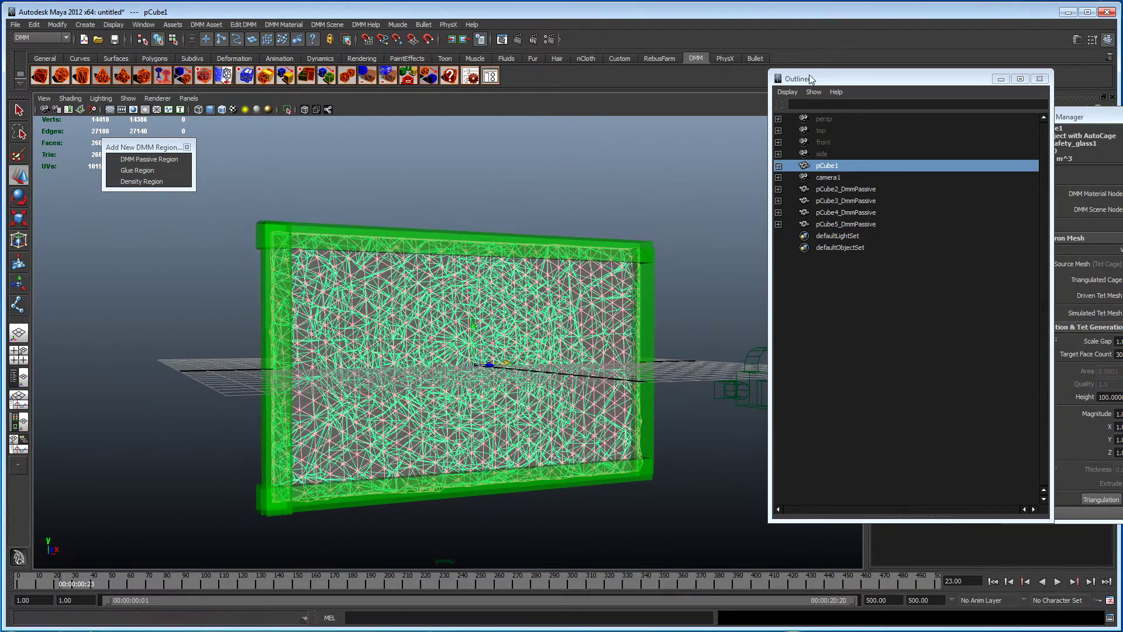
left_click_drag(809, 77, 778, 87)
left_click_drag(445, 334, 606, 362, "alt")
left_click(992, 582)
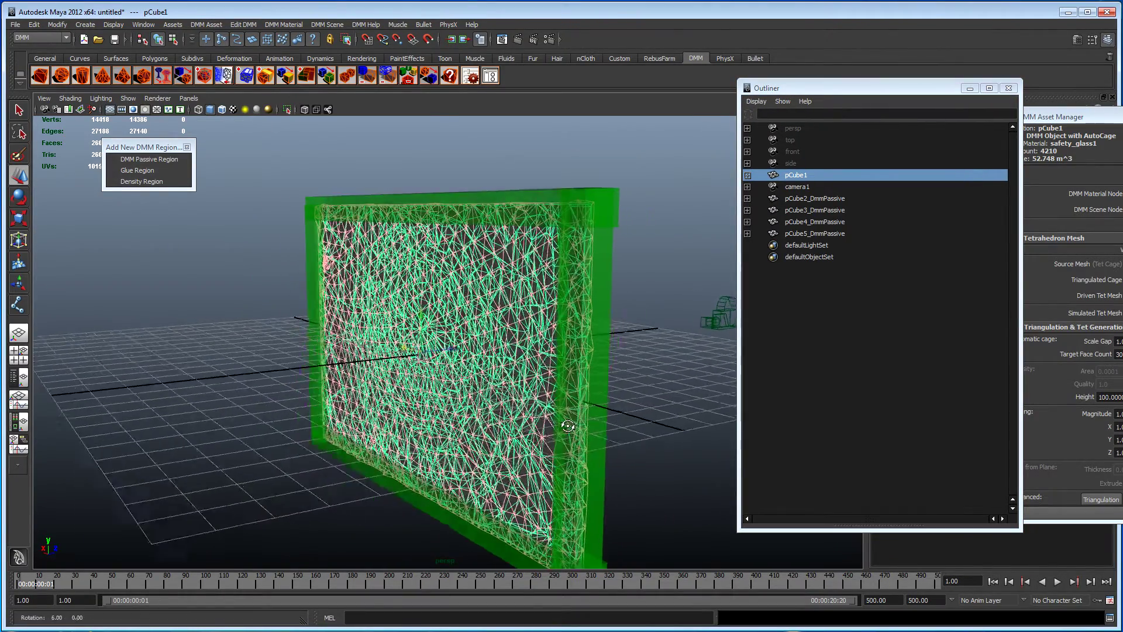
Create a DMM sphere scaled uniformly to about 2.57 and place it behind the wall at about Translate Z -10.19
left_click(60, 75)
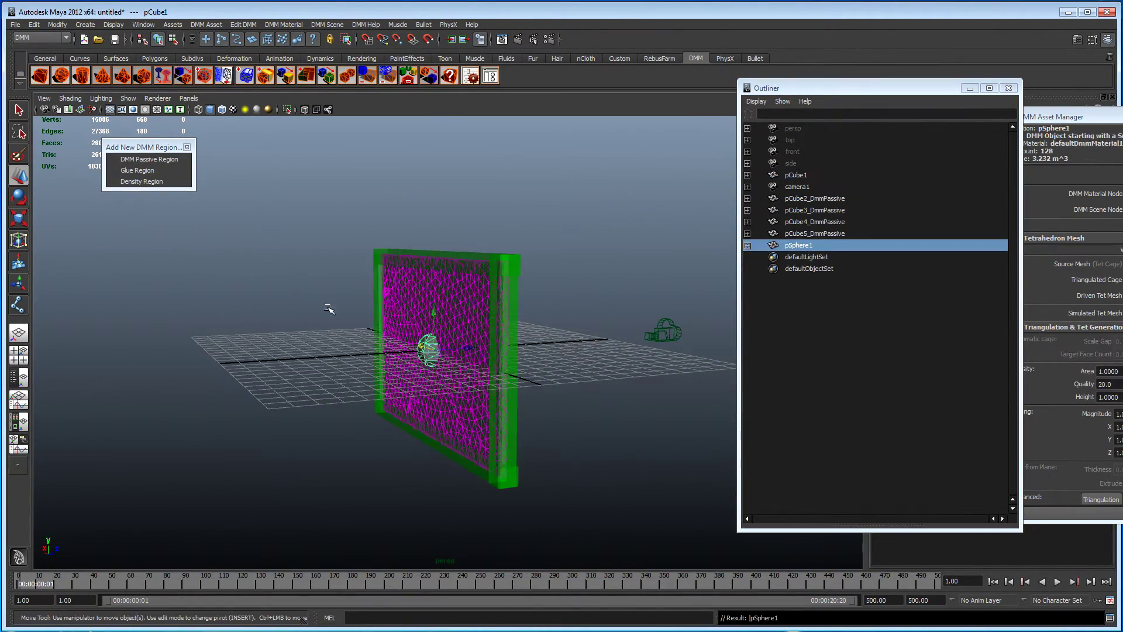
left_click_drag(409, 351, 514, 356, "alt")
key("r")
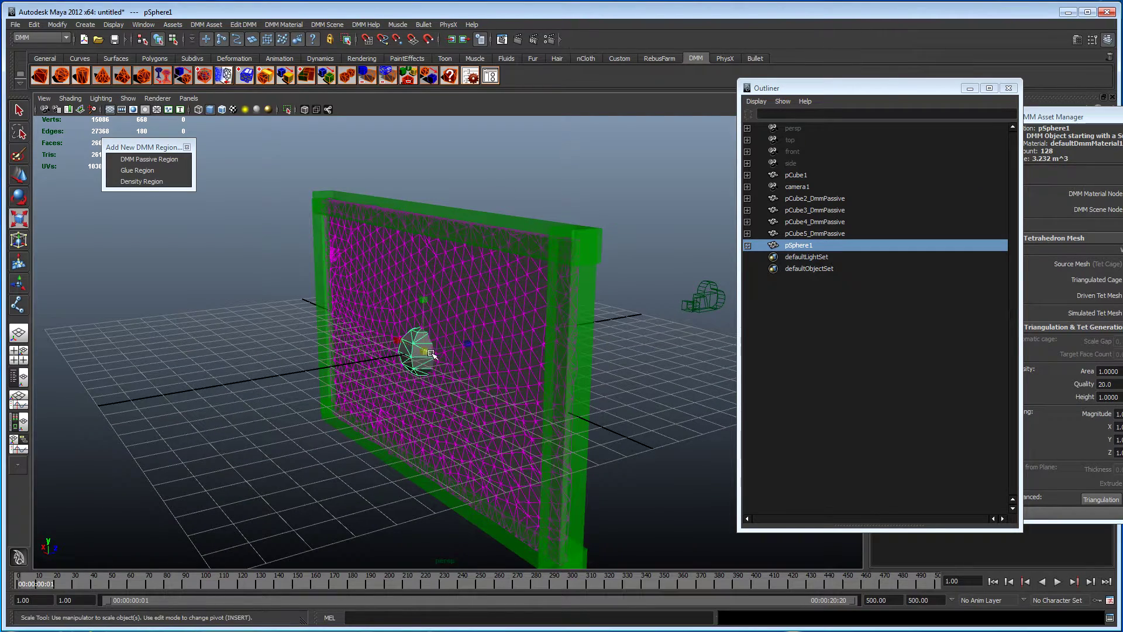
middle_click_drag(460, 355, 491, 344)
key("e")
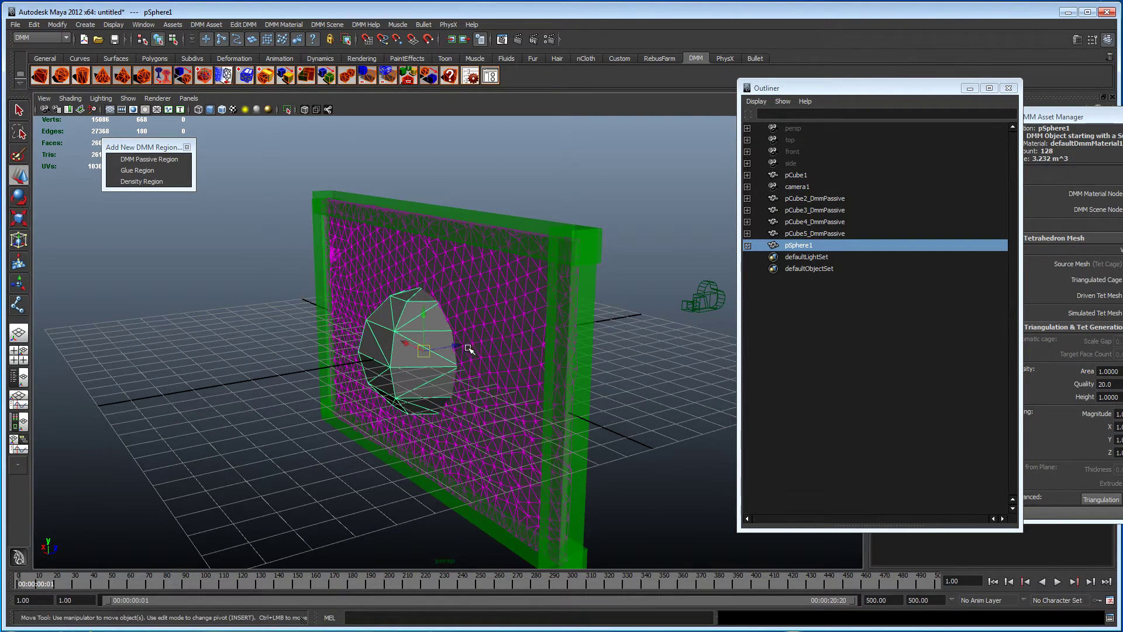
mouse_move(485, 348)
left_mouse_down("alt")
mouse_move(472, 341)
mouse_move(486, 343)
left_mouse_up("alt")
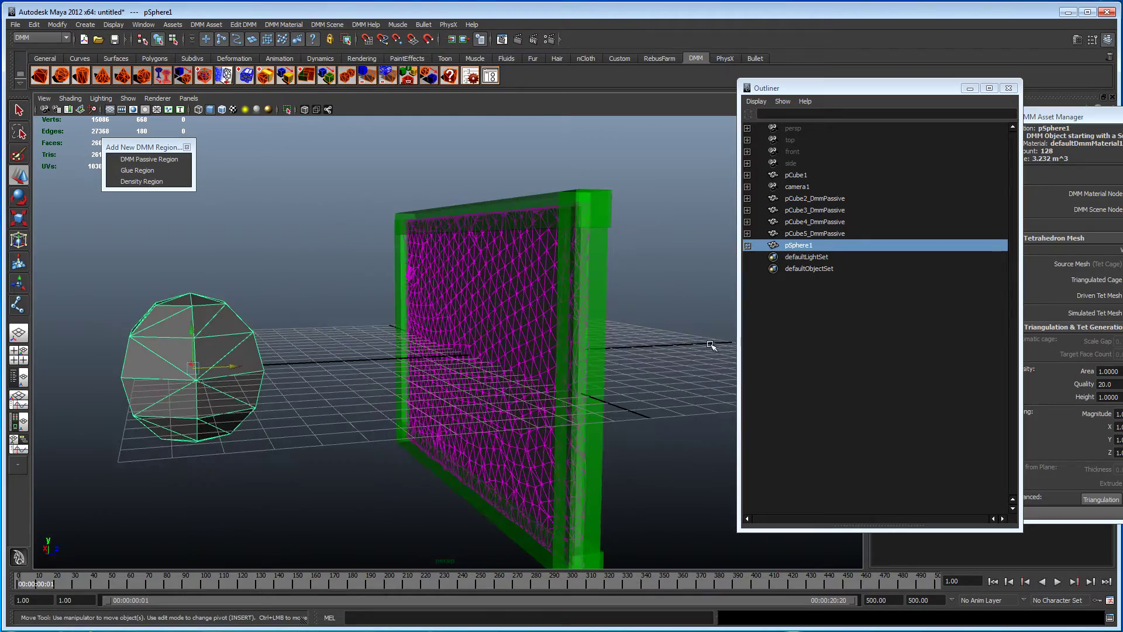
Make the sphere DMM Passive in the DMM Asset Manager and close the manager
left_click_drag(799, 88, 986, 251)
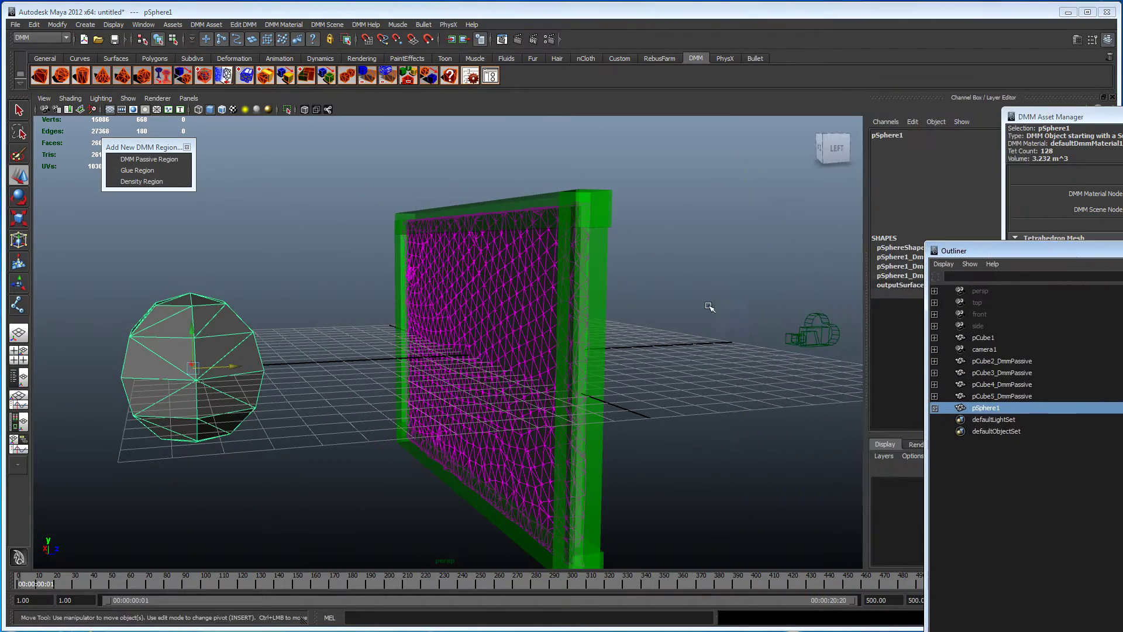
left_click_drag(710, 308, 627, 277, "alt")
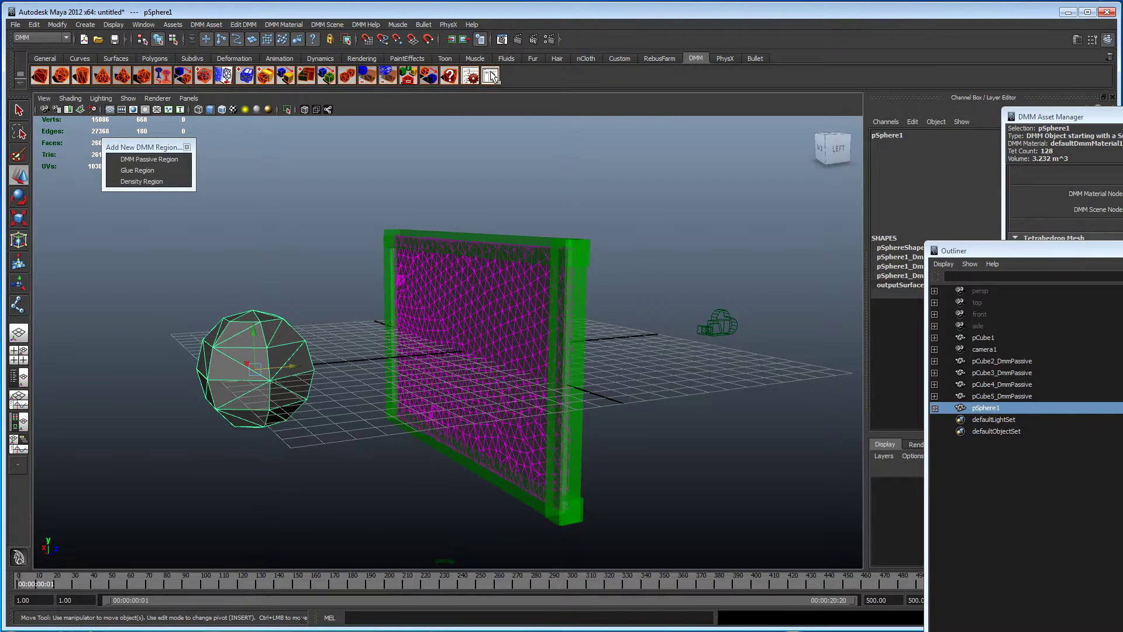
left_click_drag(1040, 124, 619, 119)
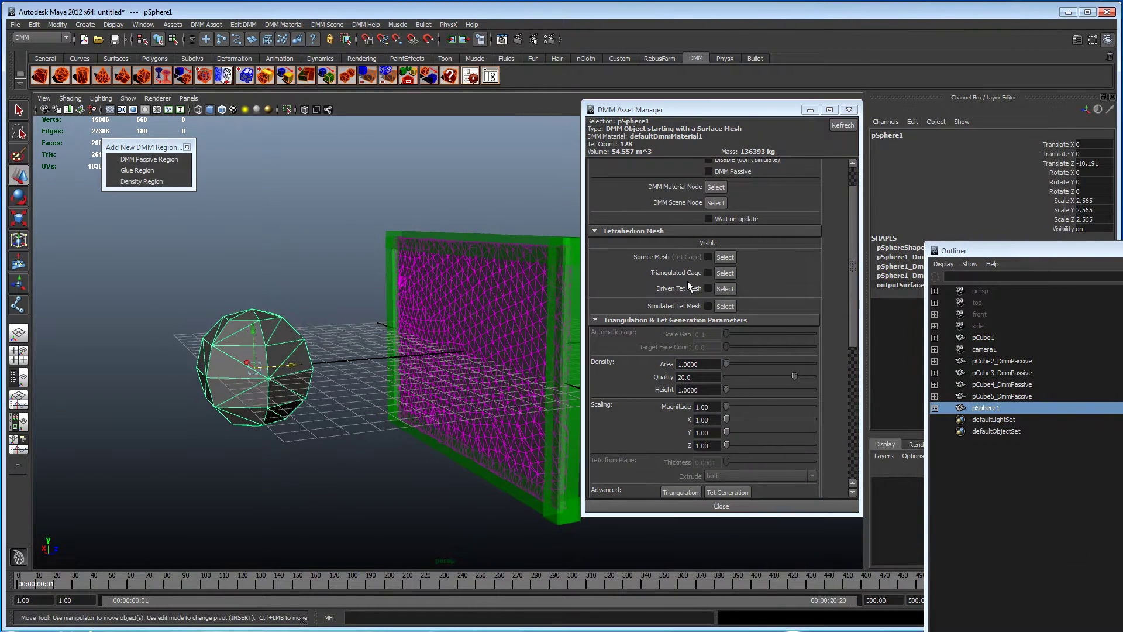
scroll(759, 293, "up", 3)
left_click(709, 206)
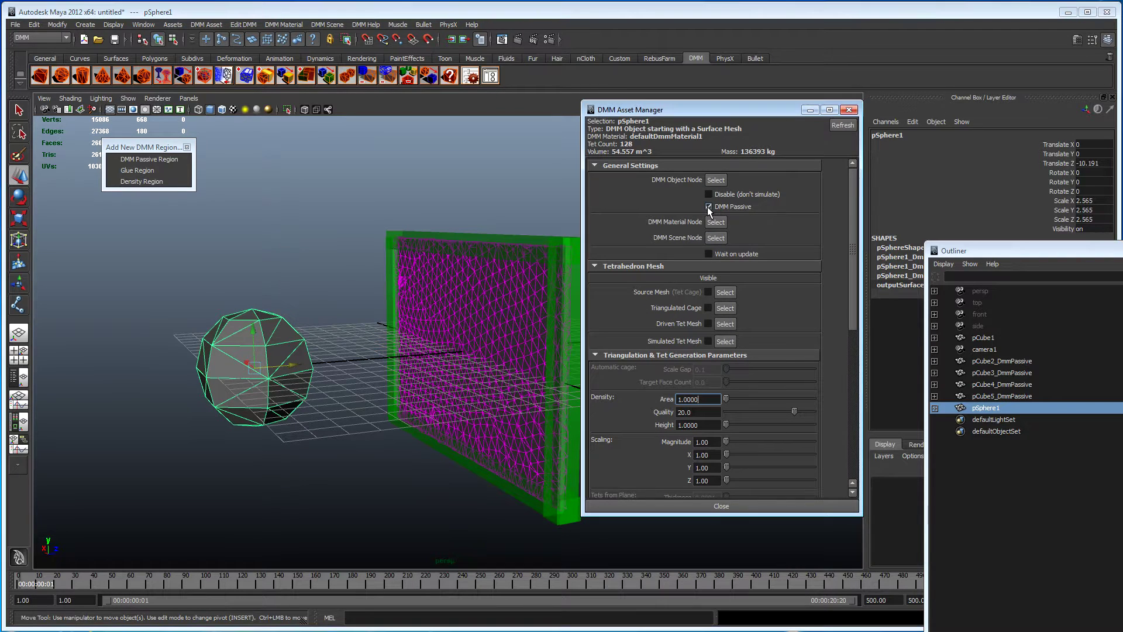
left_click(693, 507)
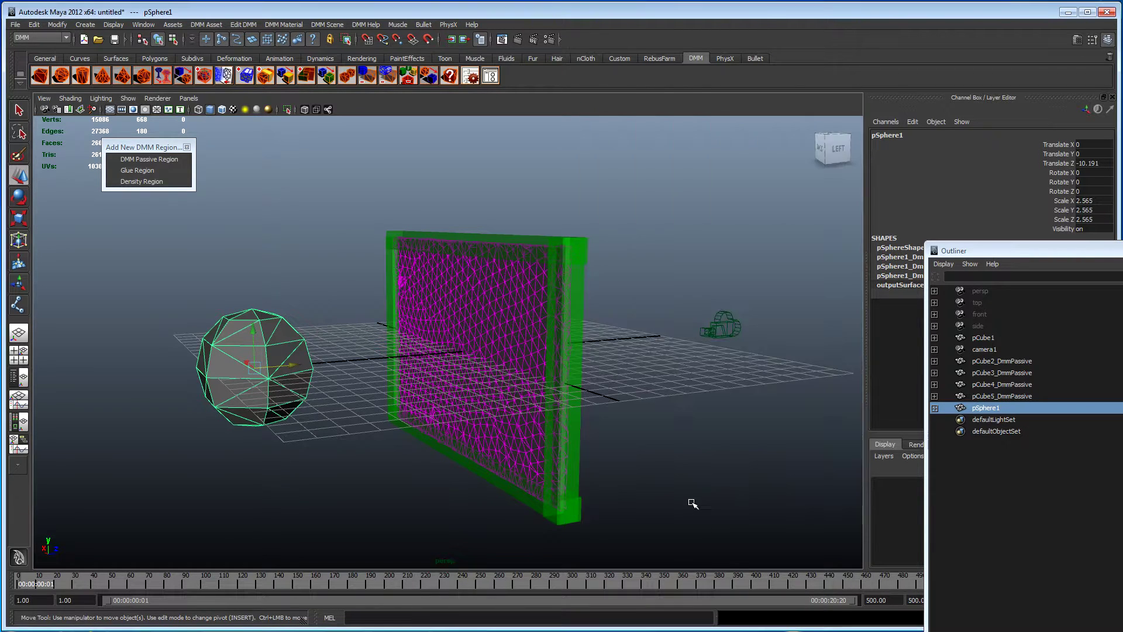
Key the sphere's Translate Z at frame 1 in its starting position behind the wall
left_click_drag(495, 441, 360, 473, "alt")
left_click_drag(459, 457, 447, 434, "alt")
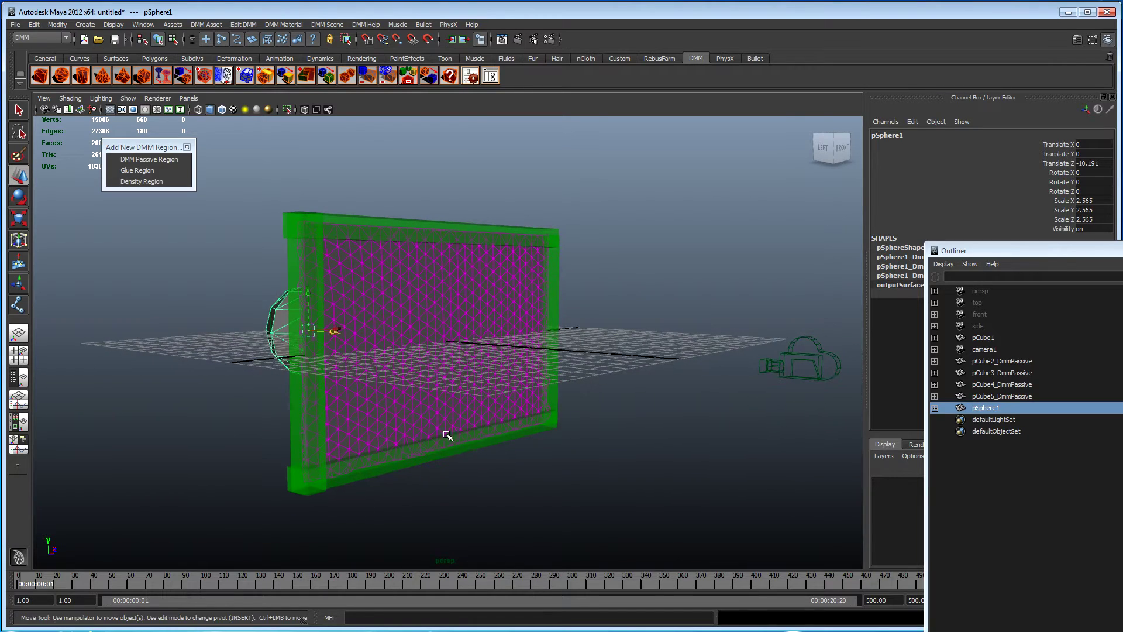
left_click_drag(581, 456, 660, 440, "alt")
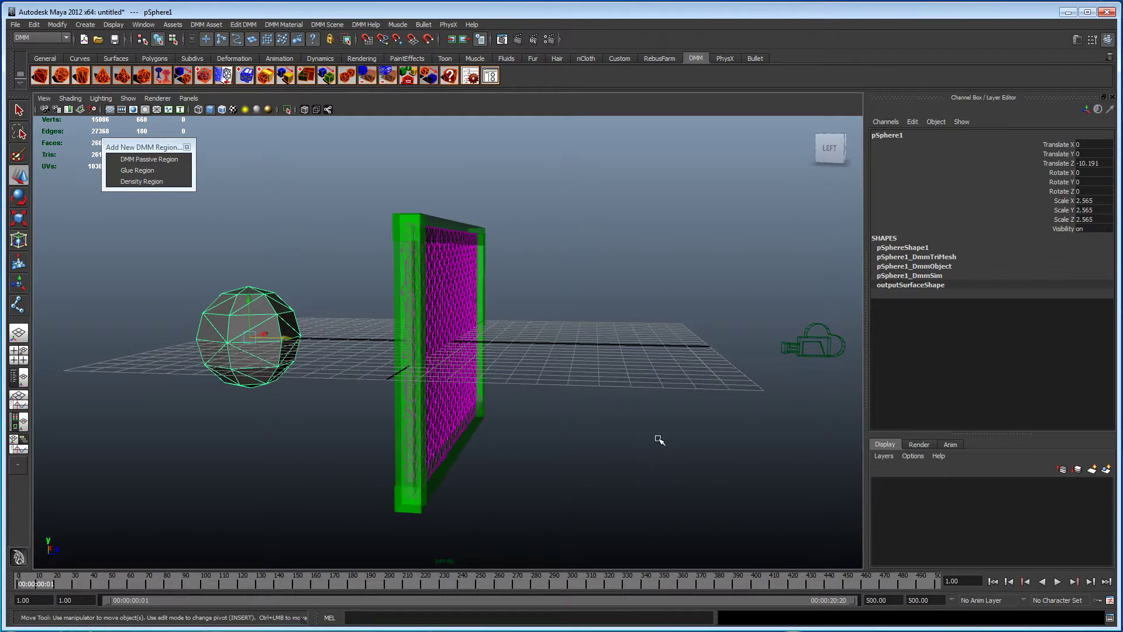
left_click(1065, 164)
right_click(1065, 164)
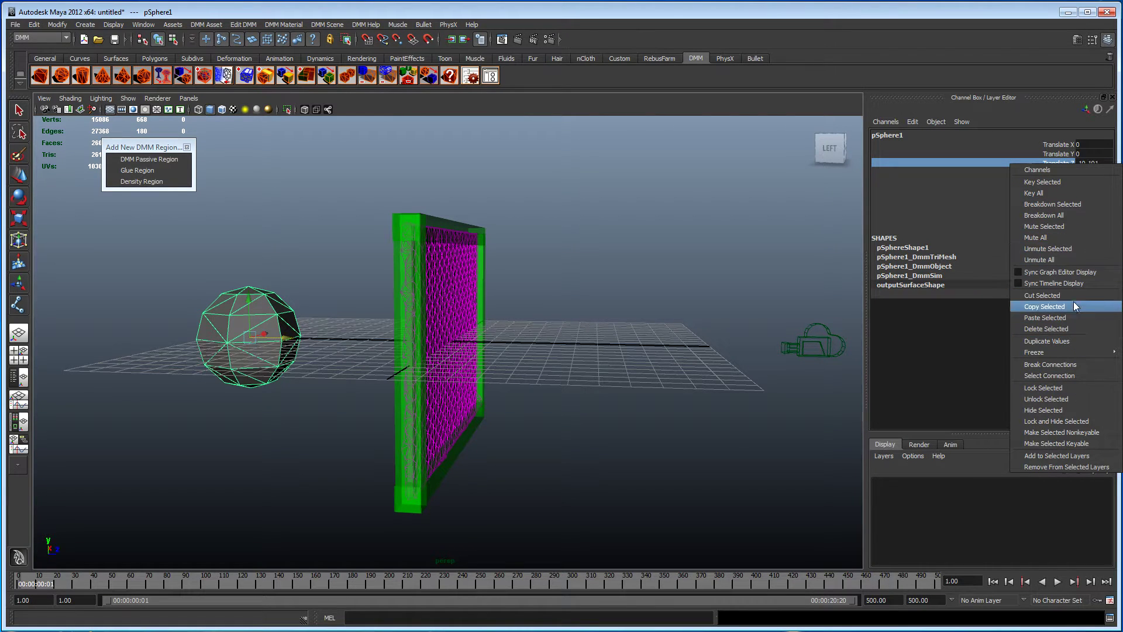
left_click(1061, 184)
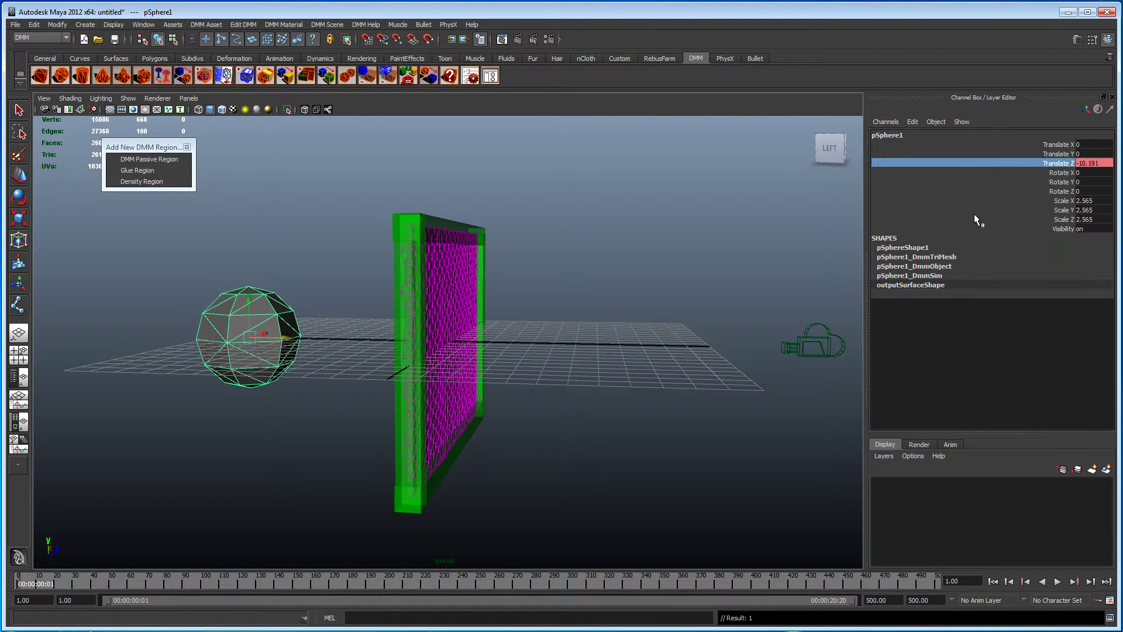
At frame 100, move the sphere through the wall to about Translate Z 20.49 and key that channel
key("alt+v")
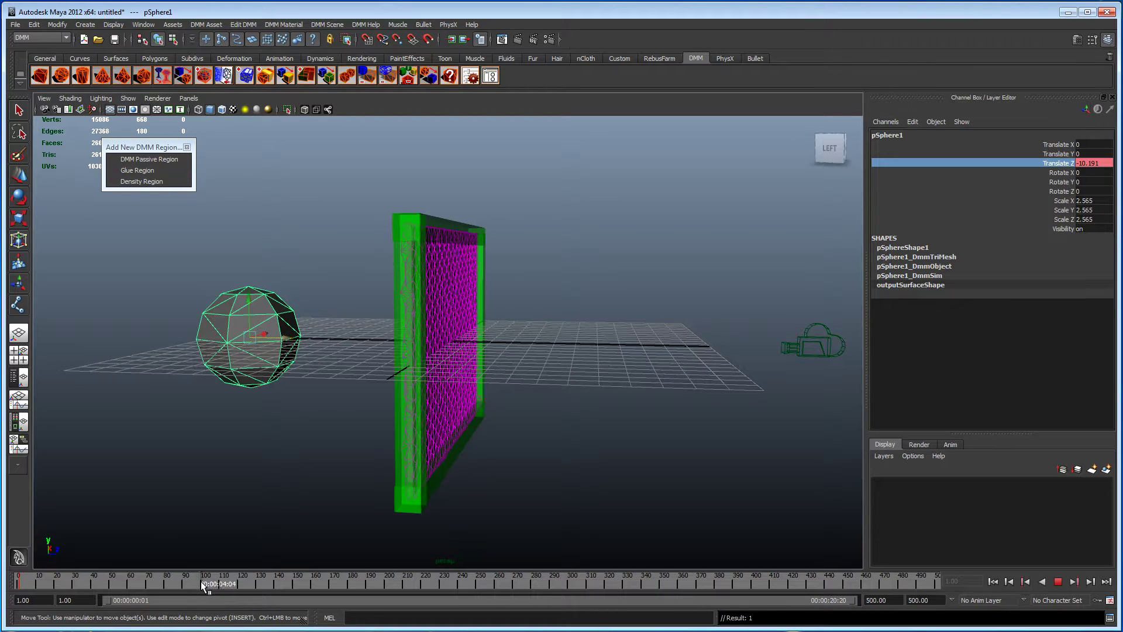
left_click_drag(298, 345, 1059, 167)
right_click(1059, 165)
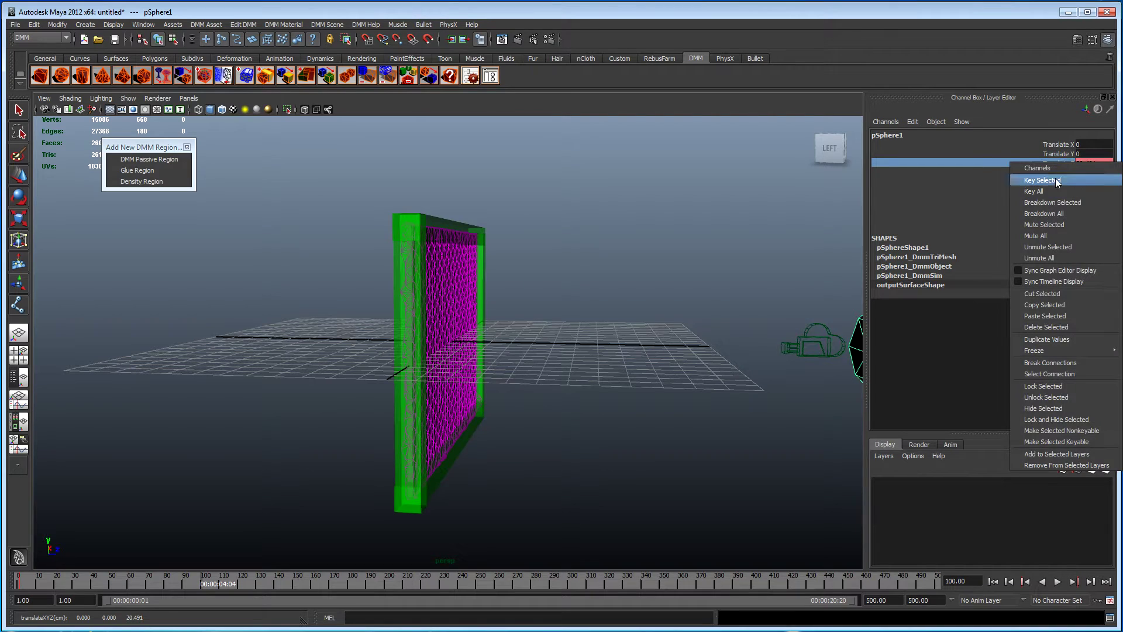
left_click(1059, 181)
left_click_drag(729, 286, 604, 293, "alt")
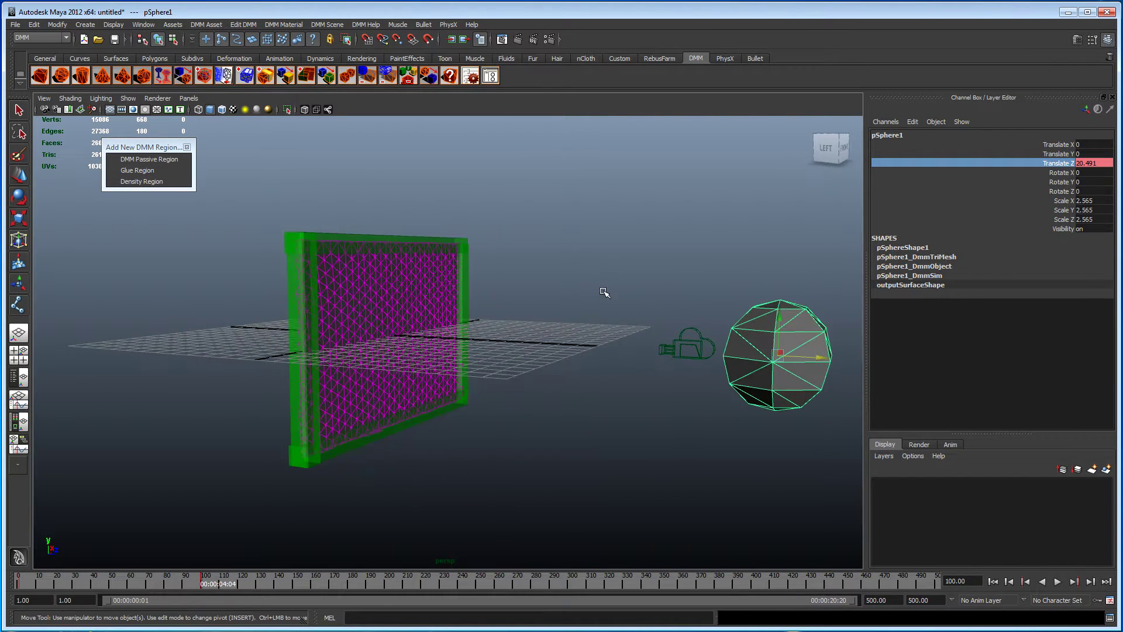
Play the simulation from the first frame, stop it around frame 55 and examine how the sphere shatters the glass
left_click(993, 581)
left_click_drag(457, 375, 546, 390, "alt")
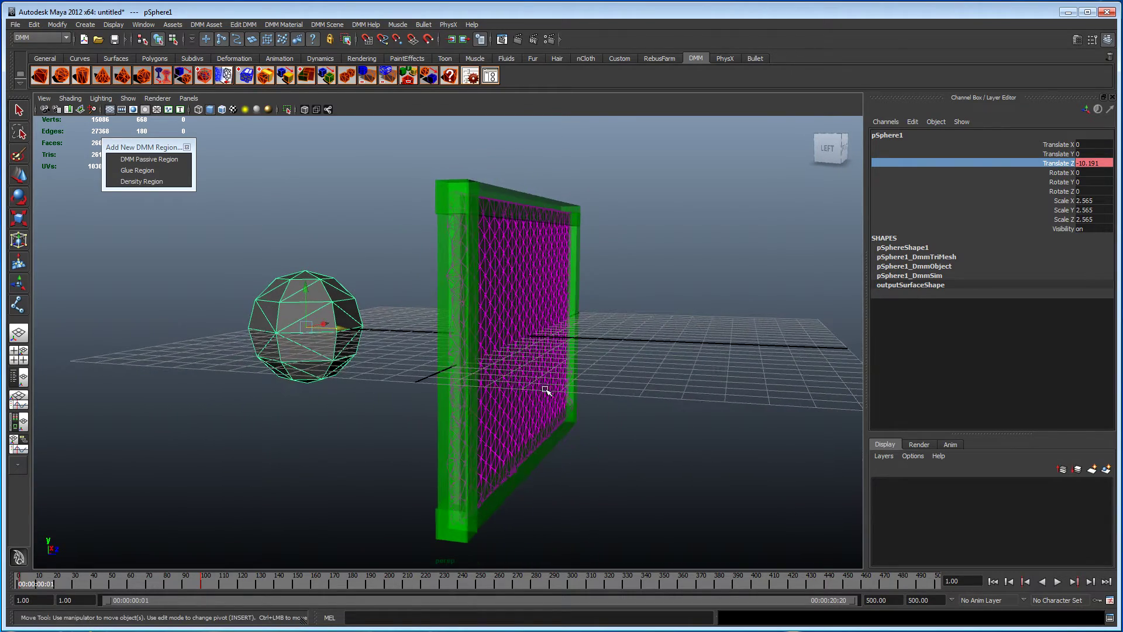
left_click_drag(519, 433, 517, 434, "alt")
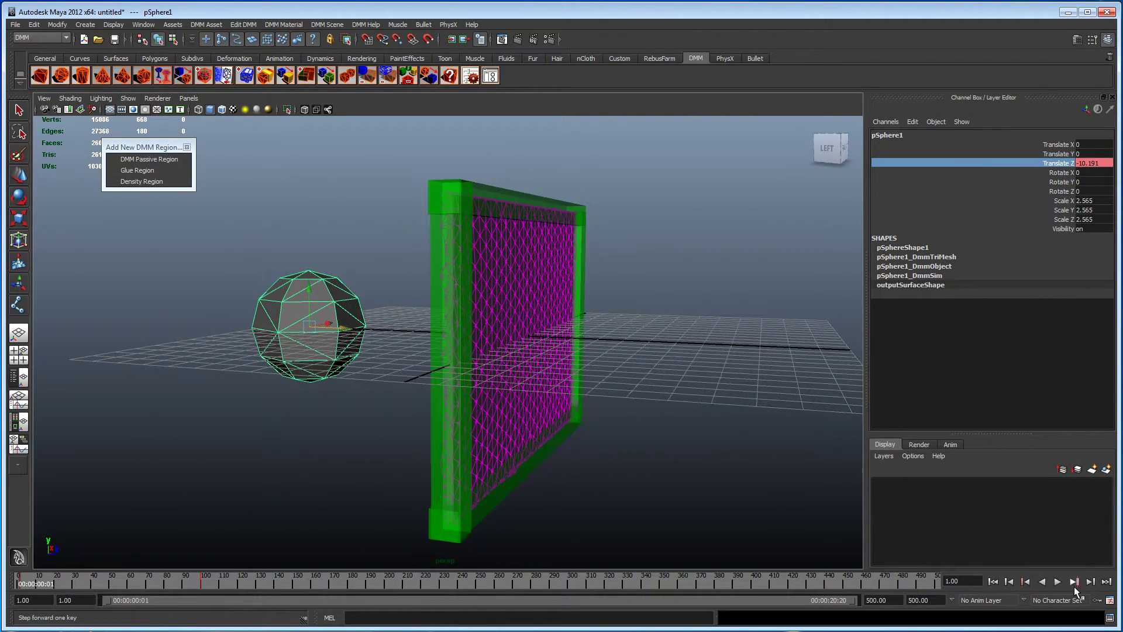
left_click(1057, 582)
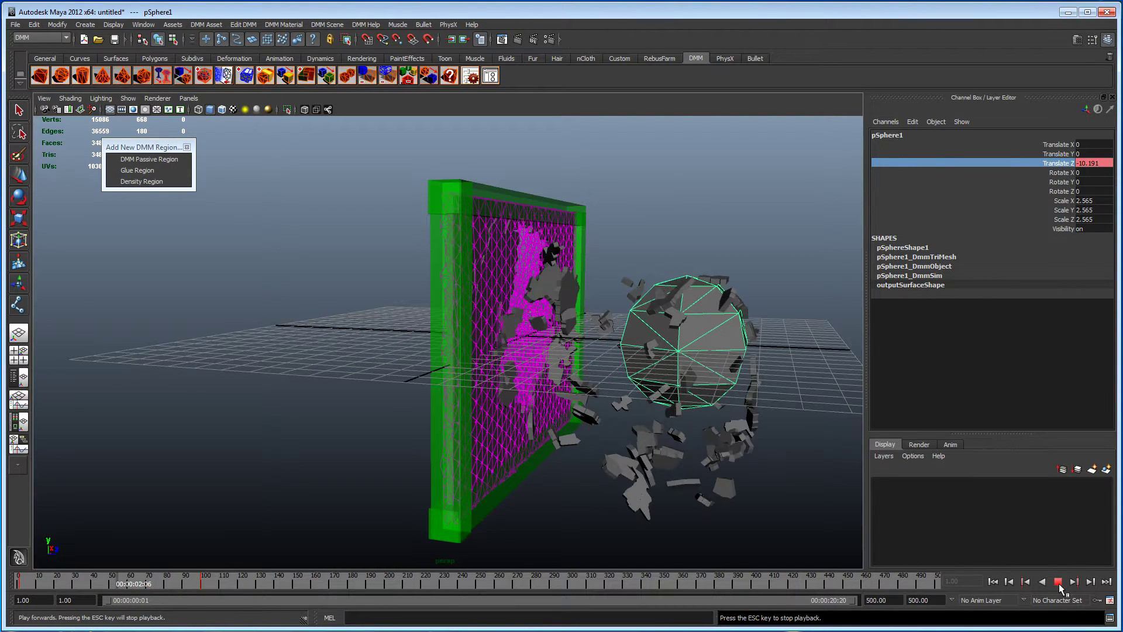
left_click(1059, 582)
left_click_drag(563, 385, 364, 258, "alt")
right_click_drag(364, 258, 444, 257, "alt")
left_click_drag(445, 257, 345, 292, "alt")
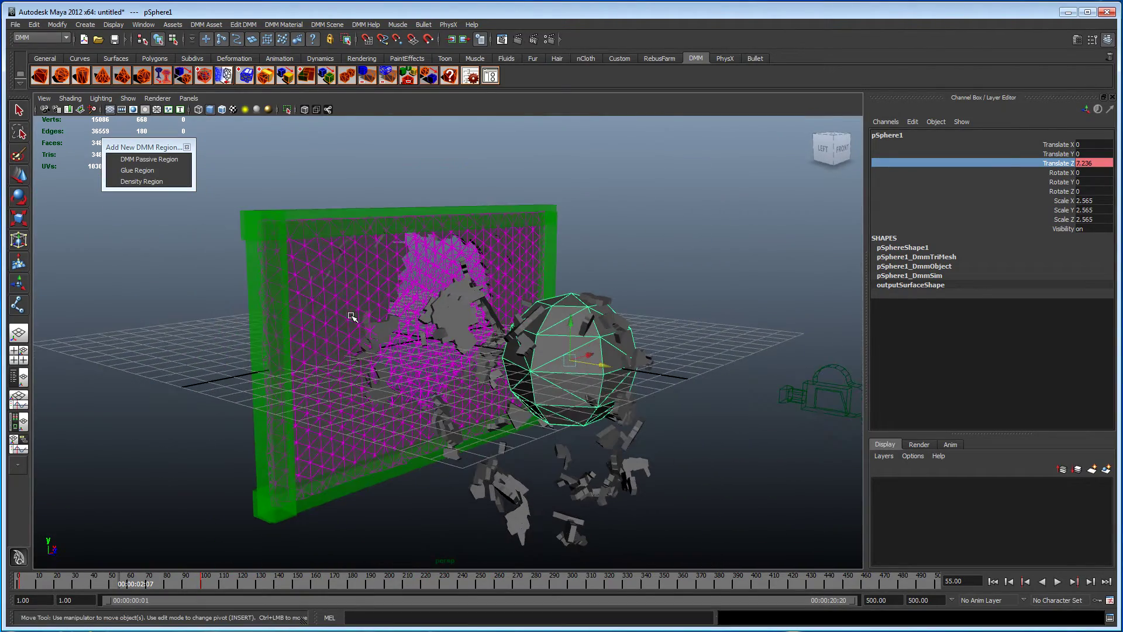
Hide the glass wall's Driven Tet Mesh in the DMM Asset Manager and put the manager away
left_click_drag(647, 579, 627, 579)
left_click(347, 268)
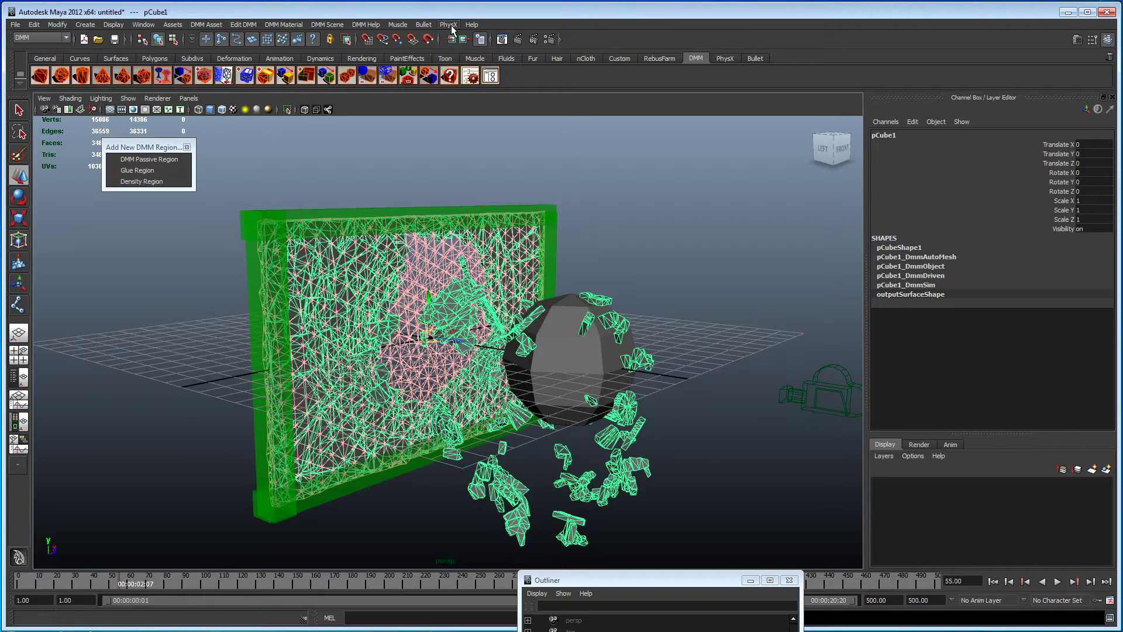
left_click(490, 76)
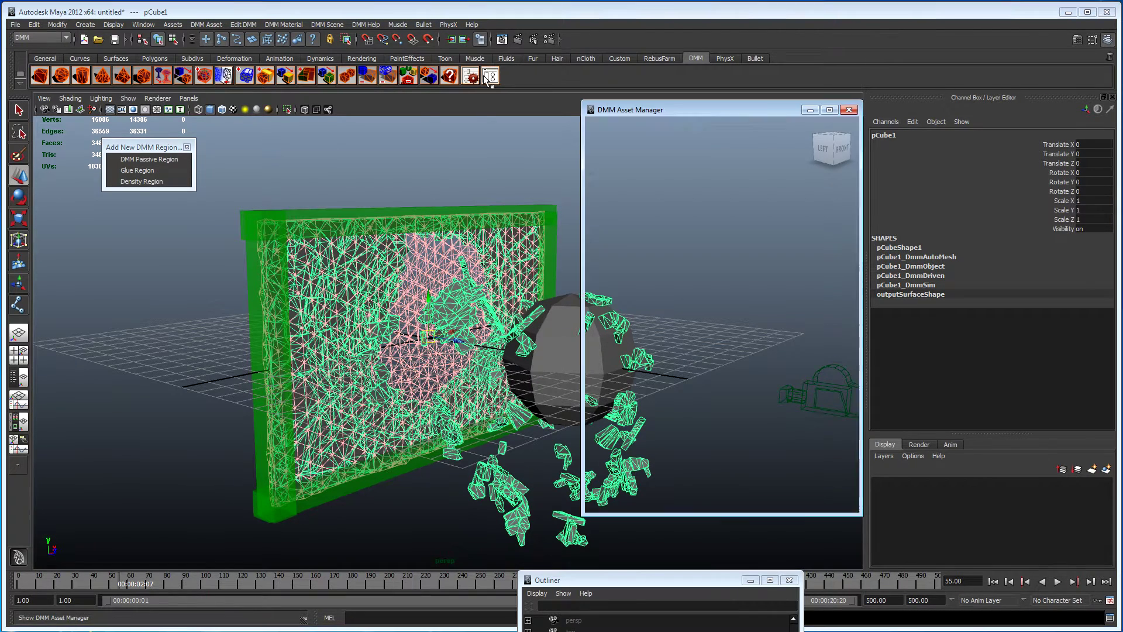
left_click(709, 324)
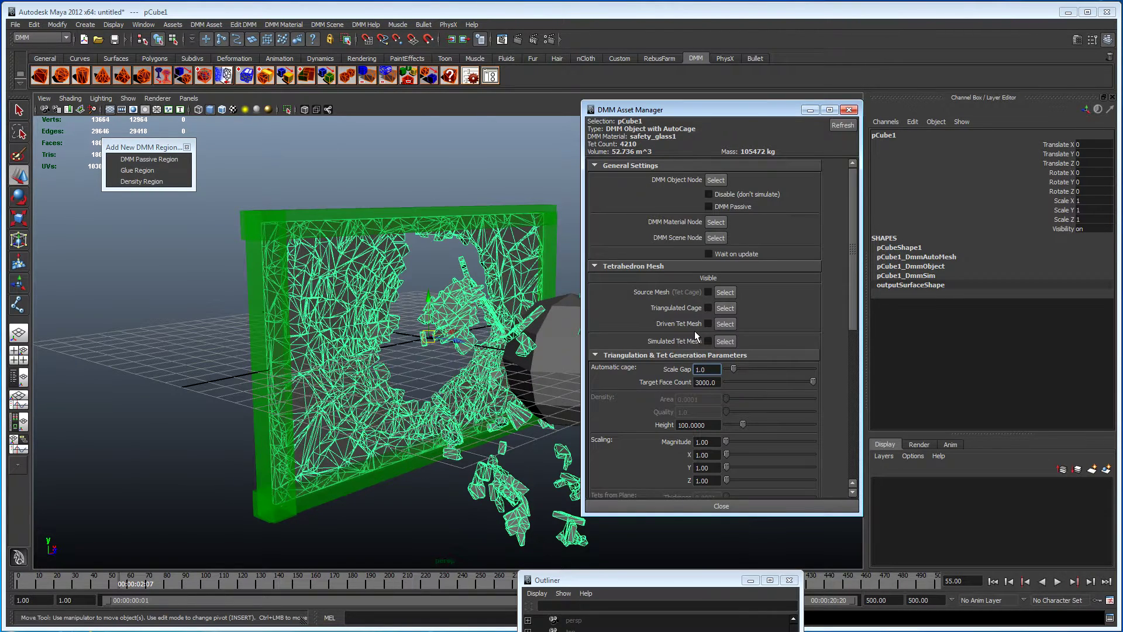
left_click_drag(776, 109, 749, 94)
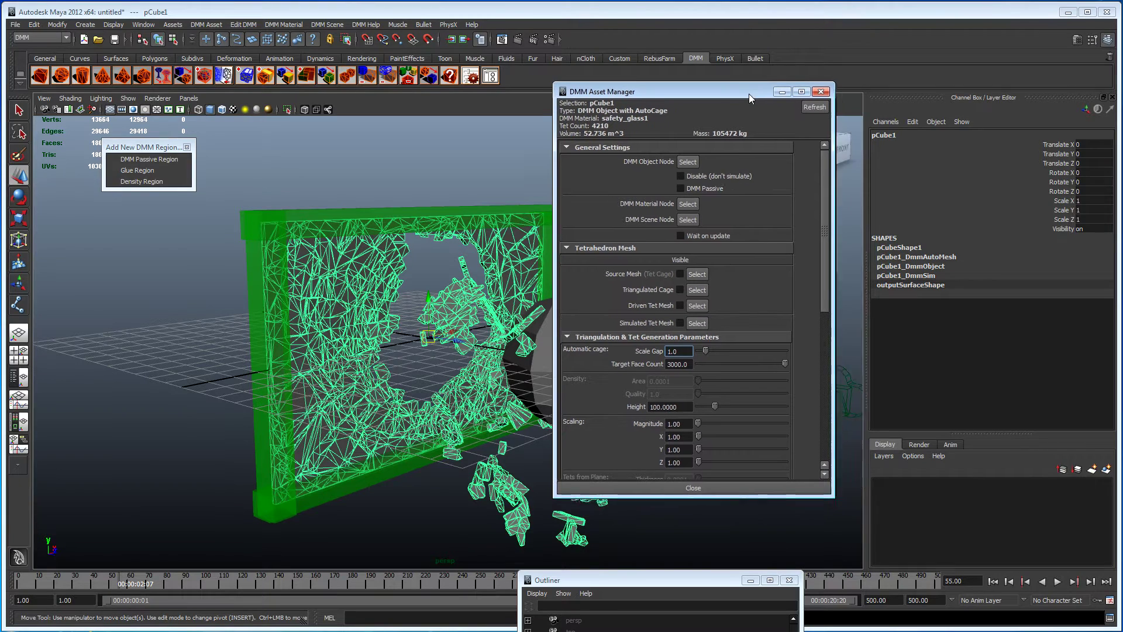
left_click(781, 95)
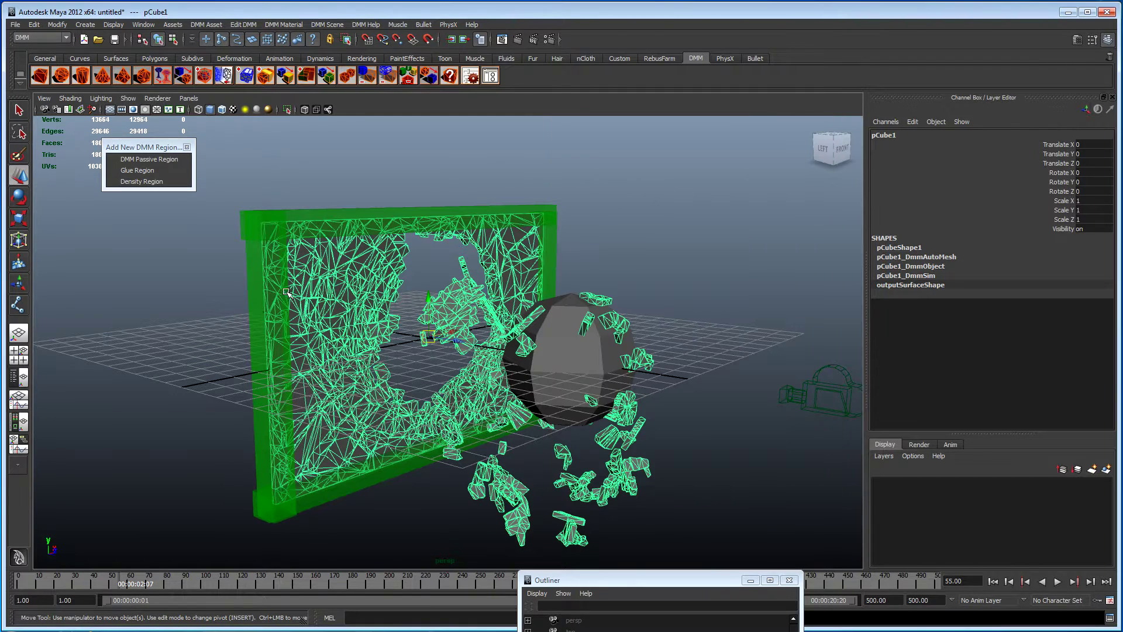
Assign the four green passive regions framing the wall to a new display layer and hide that layer
left_click(269, 269)
left_click(331, 216, "shift")
left_click(549, 233, "shift")
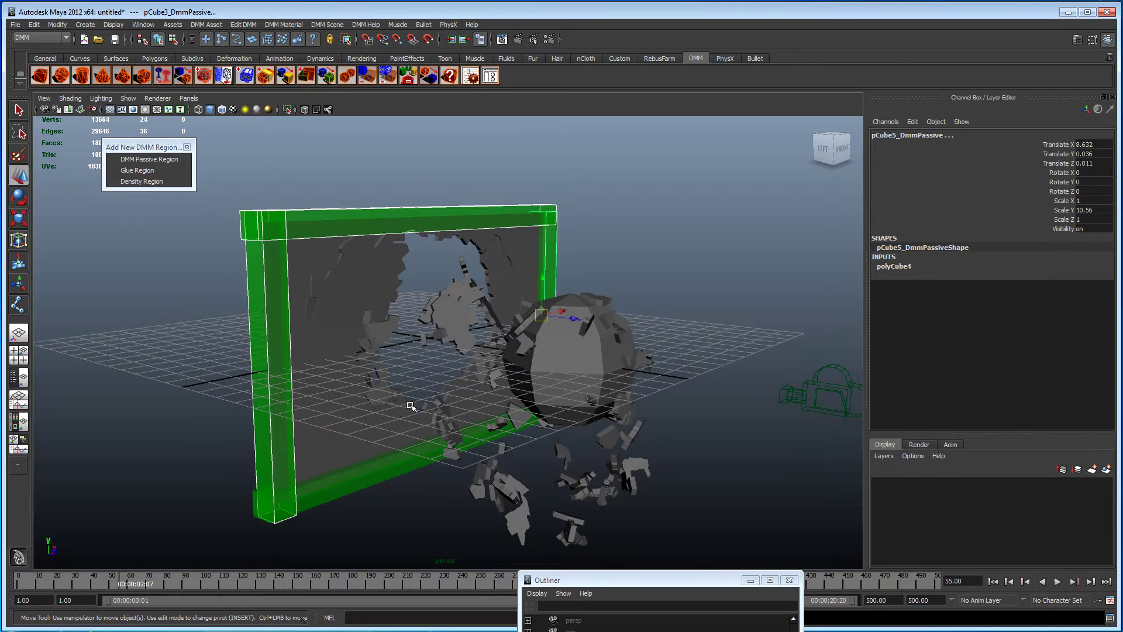
middle_click_drag(409, 404, 407, 341, "alt+shift")
left_click(395, 420, "shift")
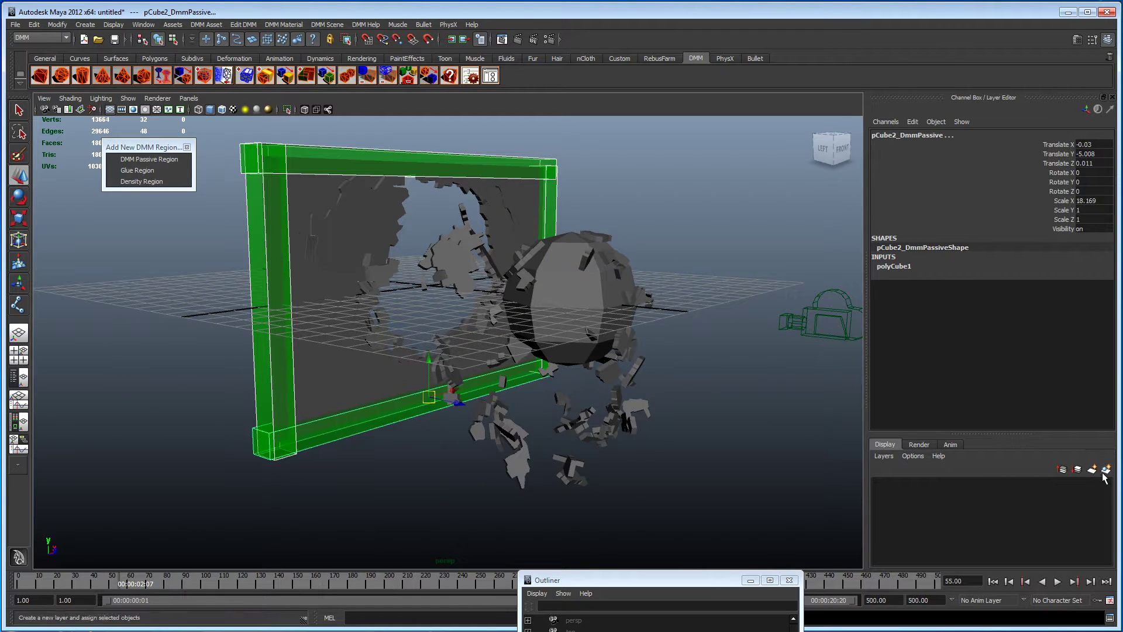
left_click(1093, 471)
left_click(880, 485)
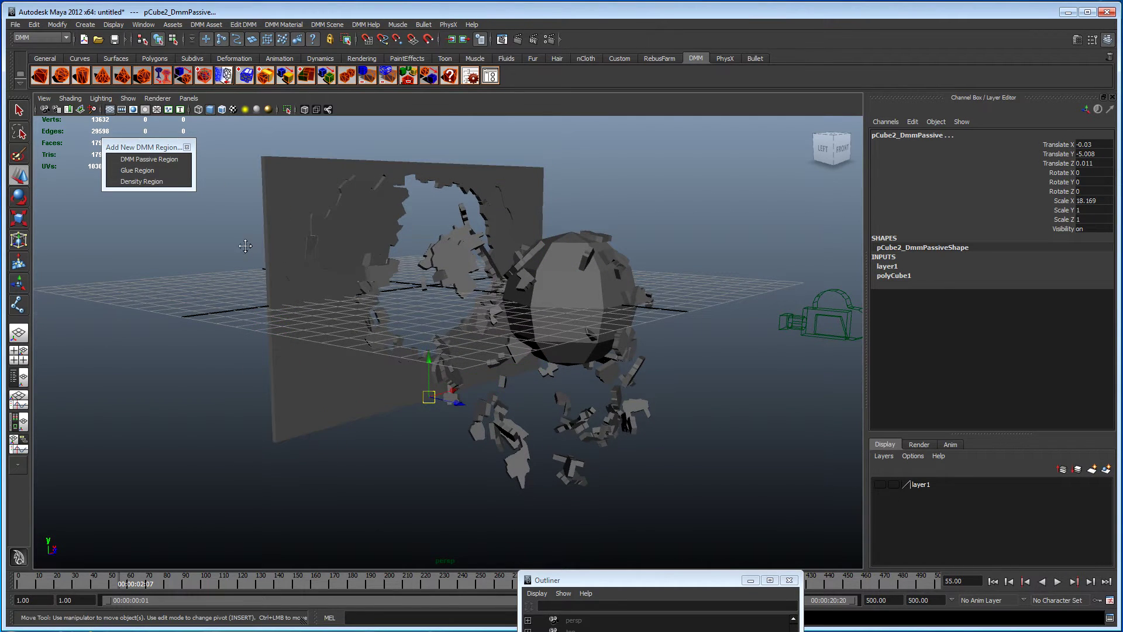
Assign the sphere to its own new display layer
left_click_drag(327, 310, 481, 308, "alt")
left_click(543, 324)
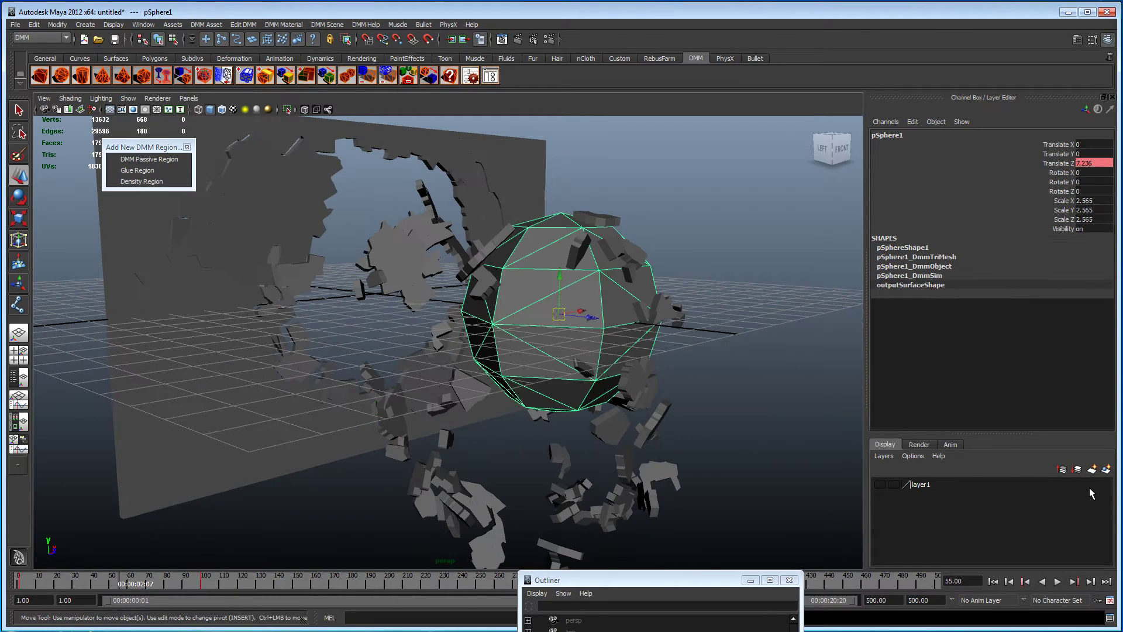
left_click(1106, 469)
scroll(454, 349, "down", 4)
left_click_drag(454, 349, 468, 349, "alt")
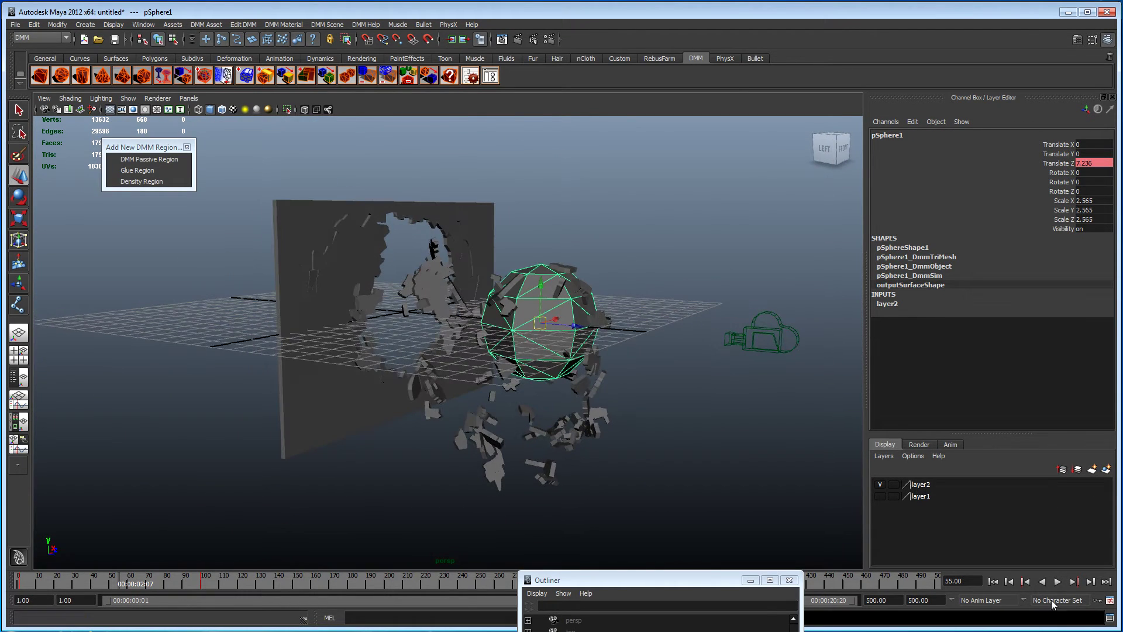
Return to frame 1 and assign the safety glass DMM material to the wall
left_click(993, 582)
left_click_drag(556, 444, 466, 269, "alt")
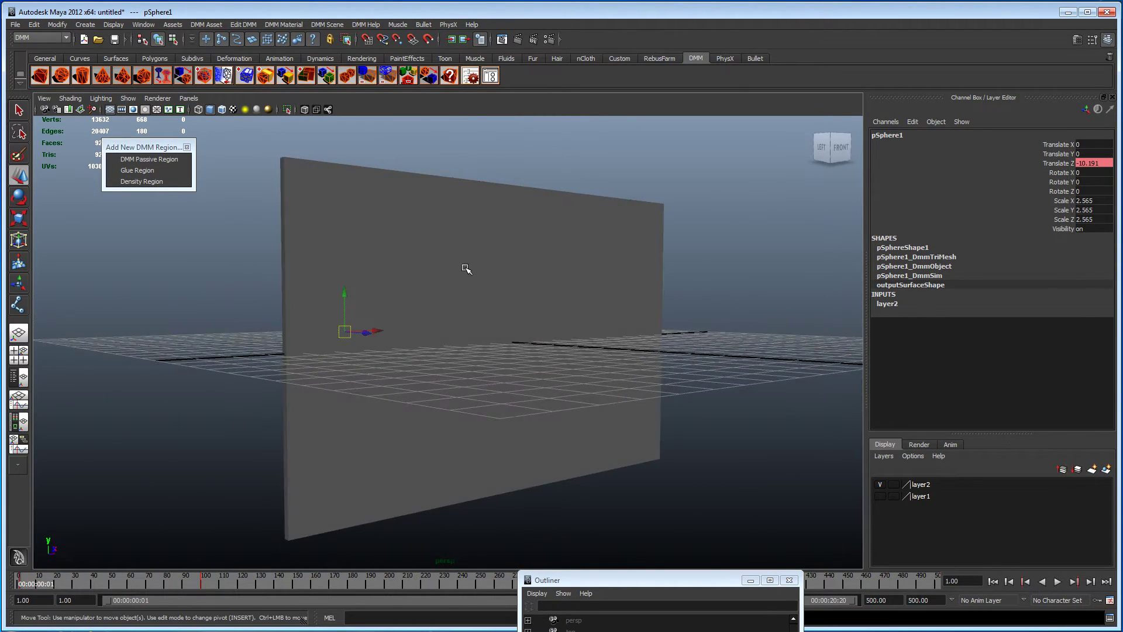
left_click(520, 297)
left_click_drag(520, 297, 456, 298, "alt")
left_click(284, 24)
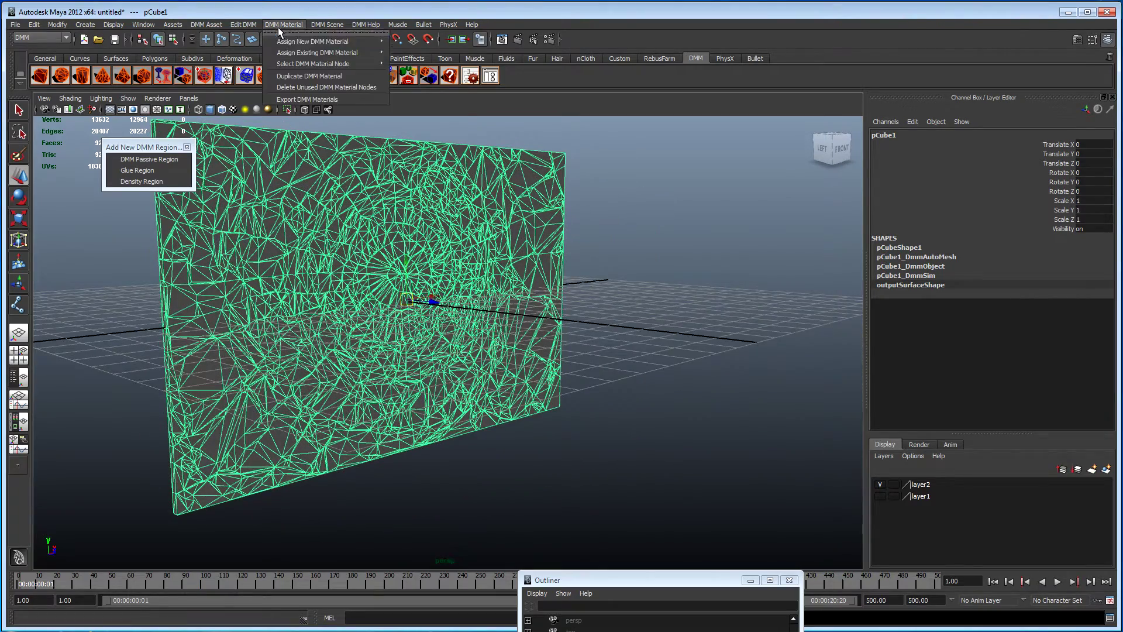
mouse_move(295, 43)
left_click(421, 275)
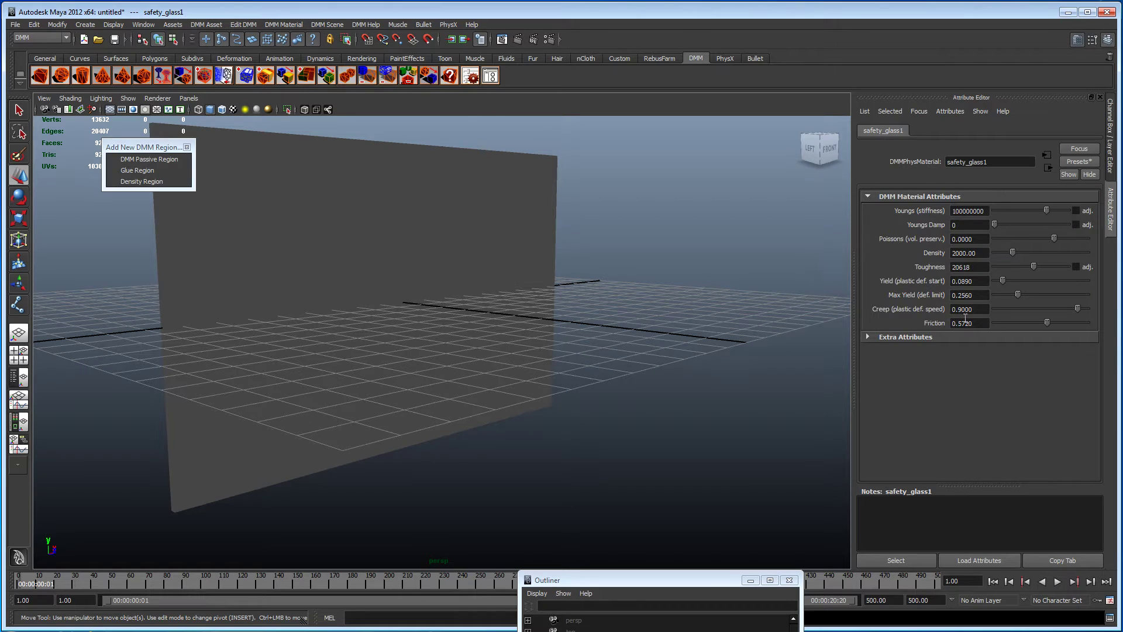
Set the safety glass material's Toughness to 72 and its Youngs stiffness to 50582466
left_click(1012, 266)
left_click_drag(963, 213, 978, 215)
left_click_drag(1046, 210, 1043, 210)
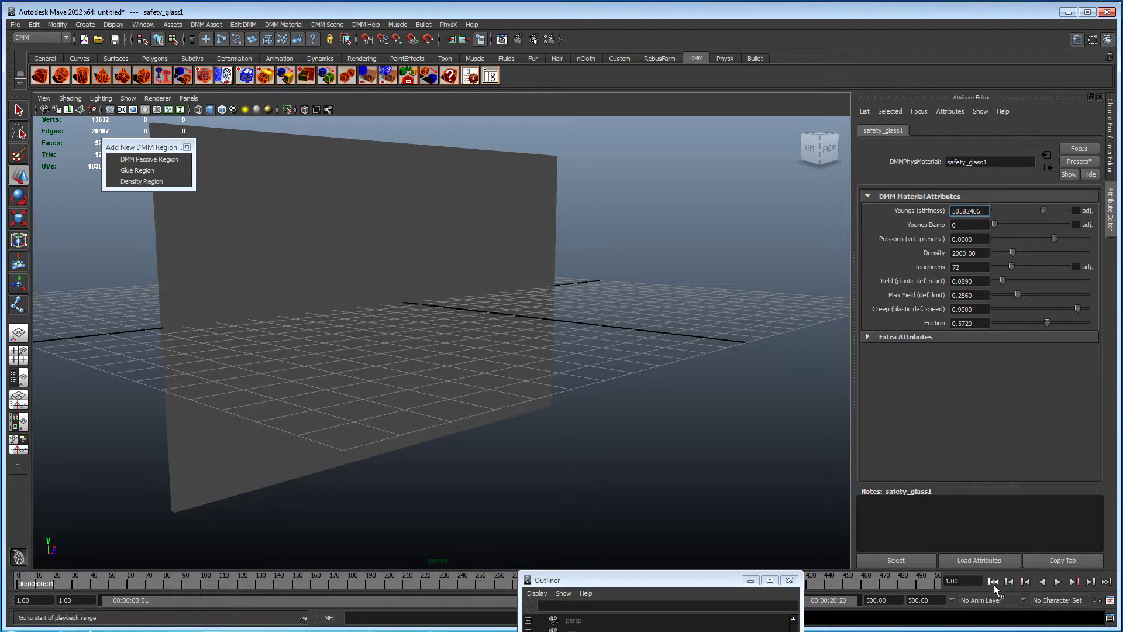
left_click(970, 324)
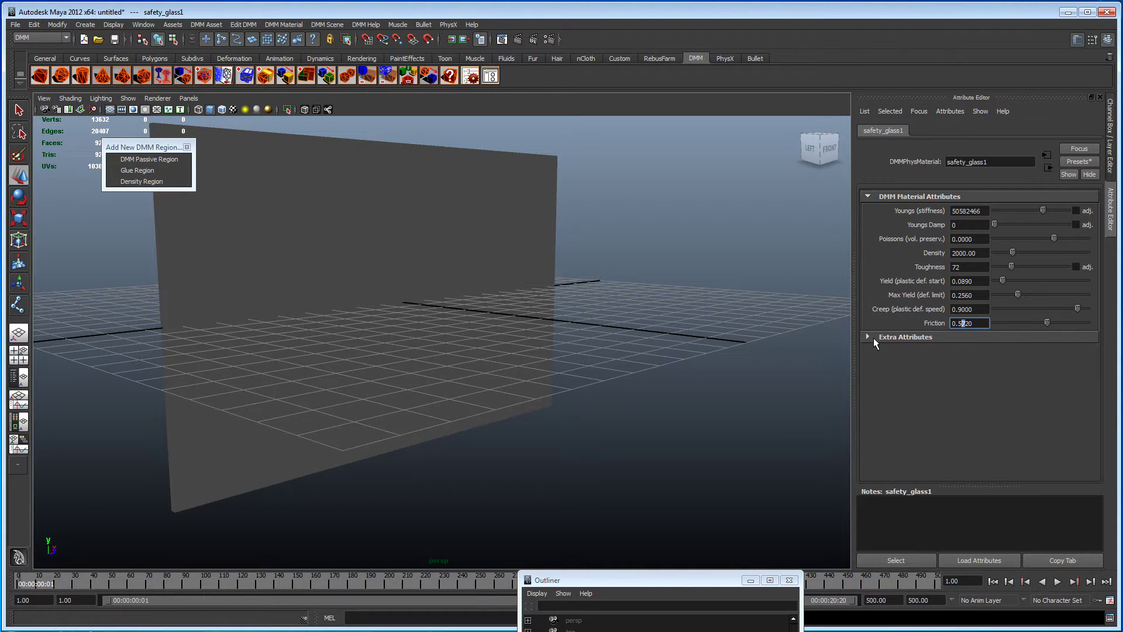
Create a DMM pyramid at the scene origin, beside the glass wall
left_click_drag(462, 319, 512, 394, "alt")
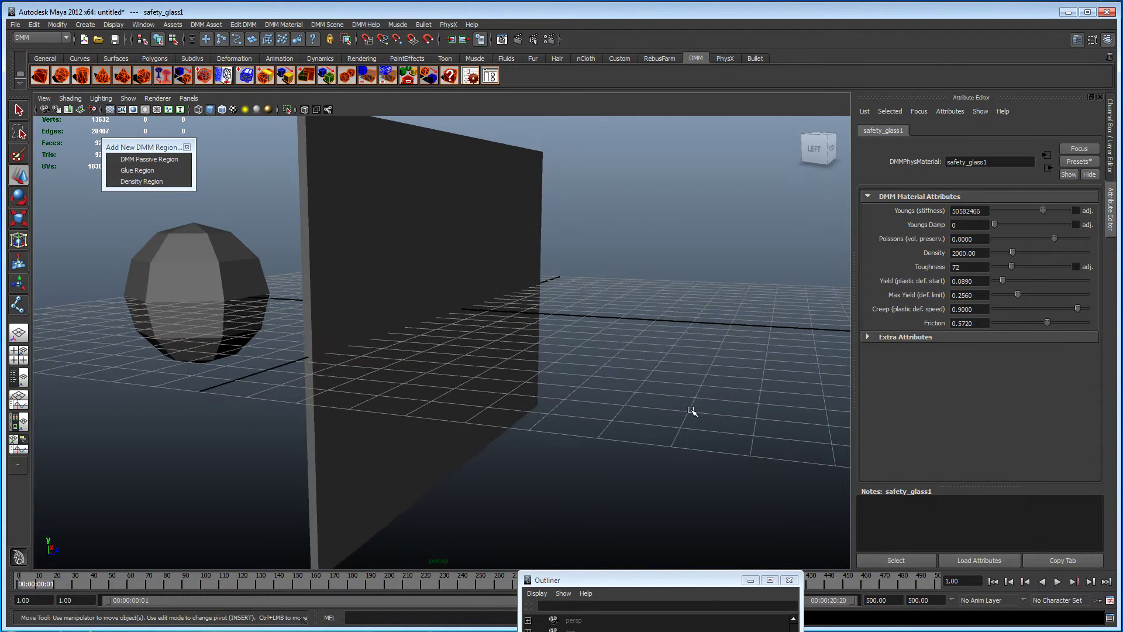
left_click_drag(643, 409, 631, 408, "alt")
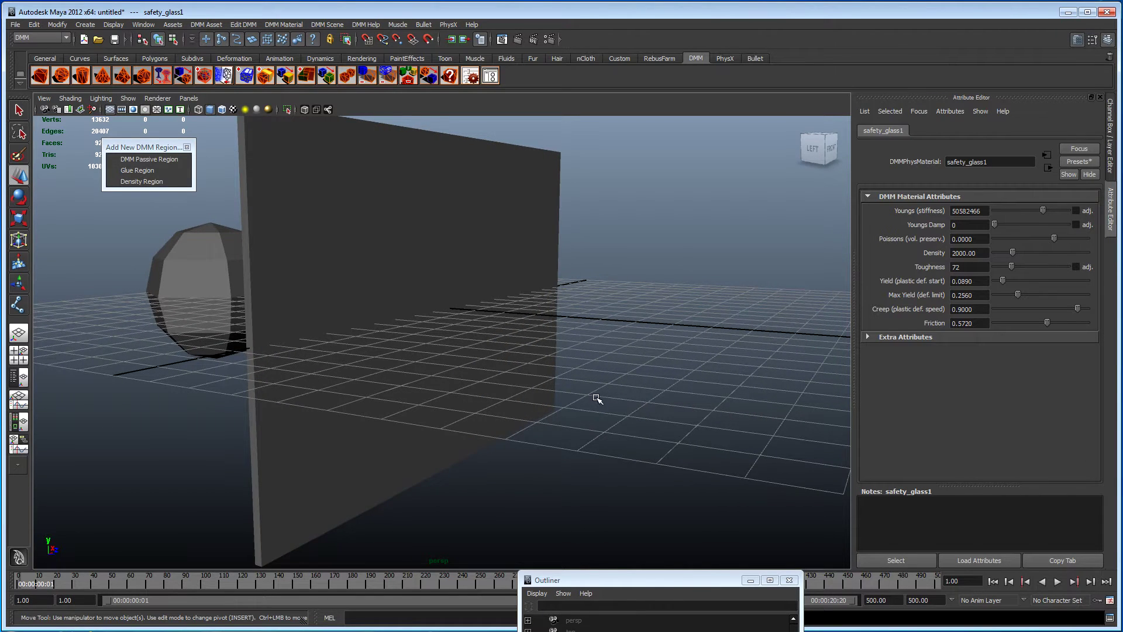
right_click_drag(594, 396, 524, 373, "alt")
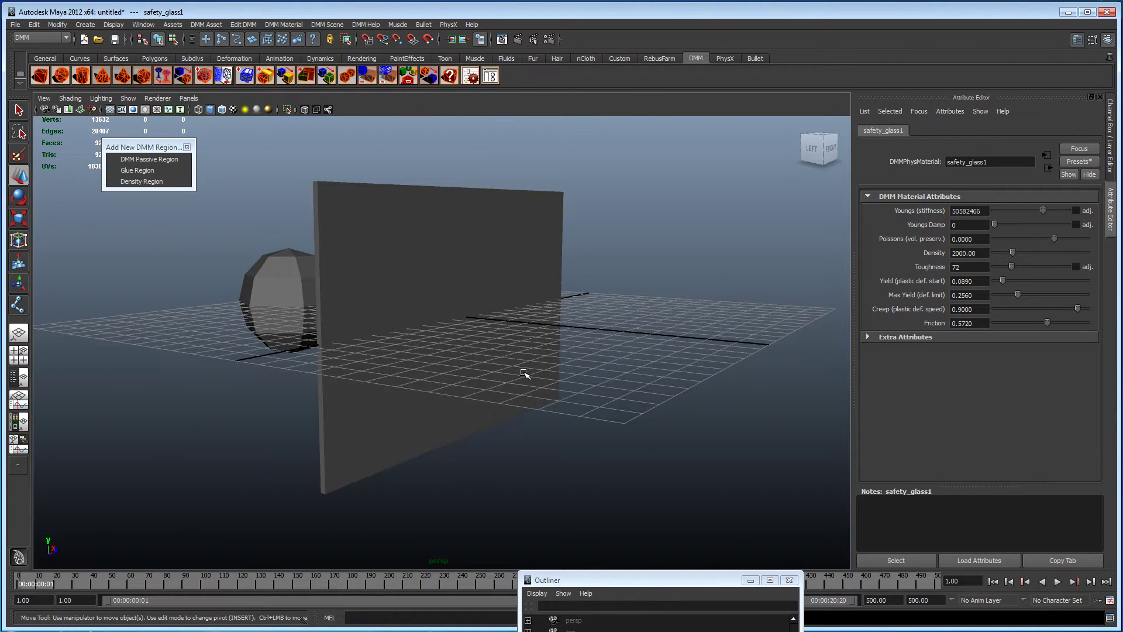
left_click_drag(524, 372, 509, 371, "alt")
right_click_drag(509, 371, 660, 391, "alt")
left_click_drag(659, 391, 606, 366, "alt")
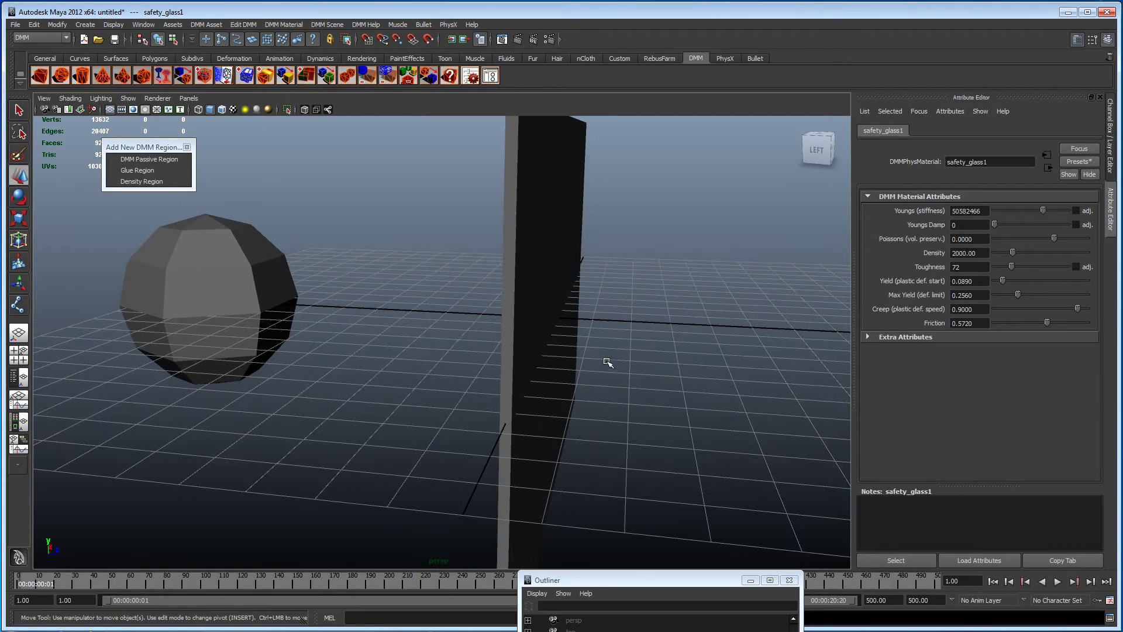
left_click(210, 285)
left_click_drag(336, 352, 419, 353, "alt")
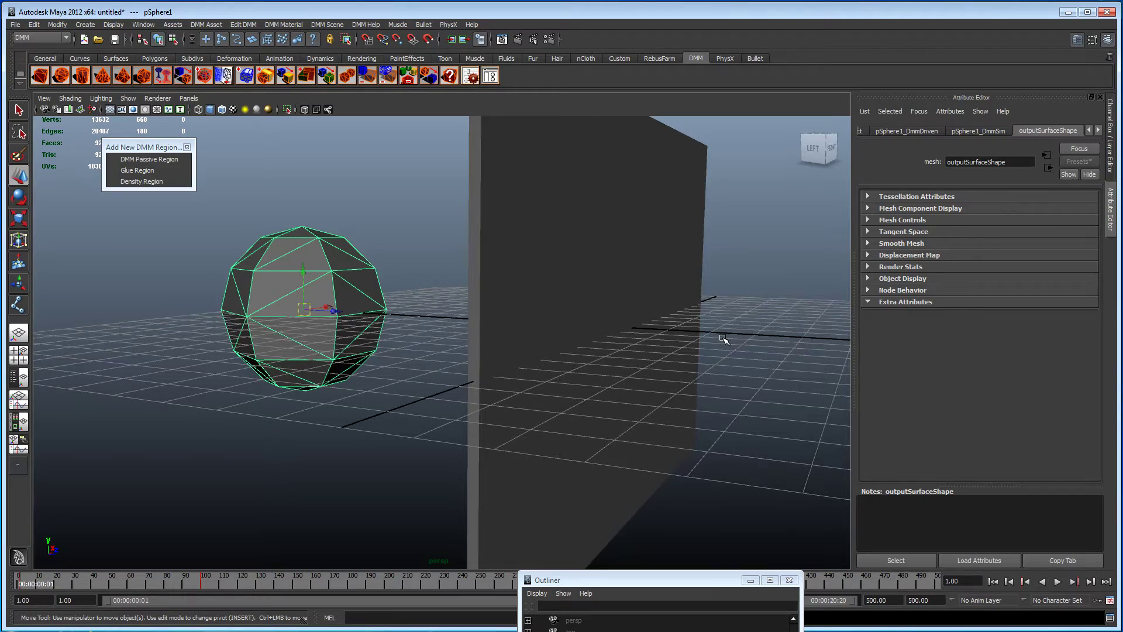
left_click_drag(724, 339, 716, 299, "alt")
left_click(591, 325)
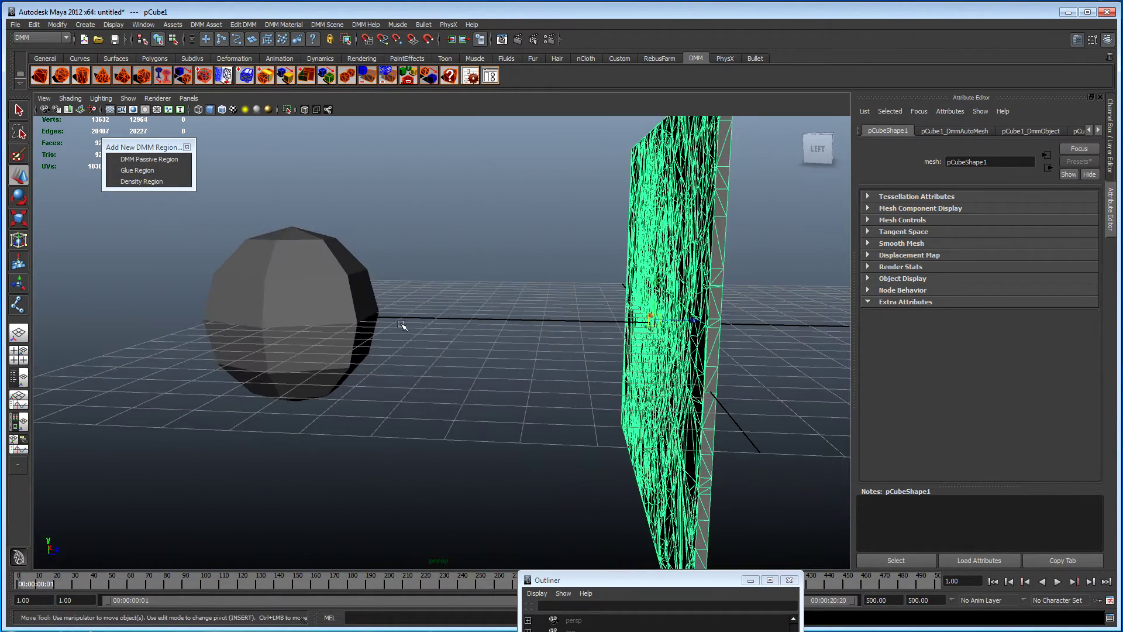
left_click(357, 318)
left_click(122, 75)
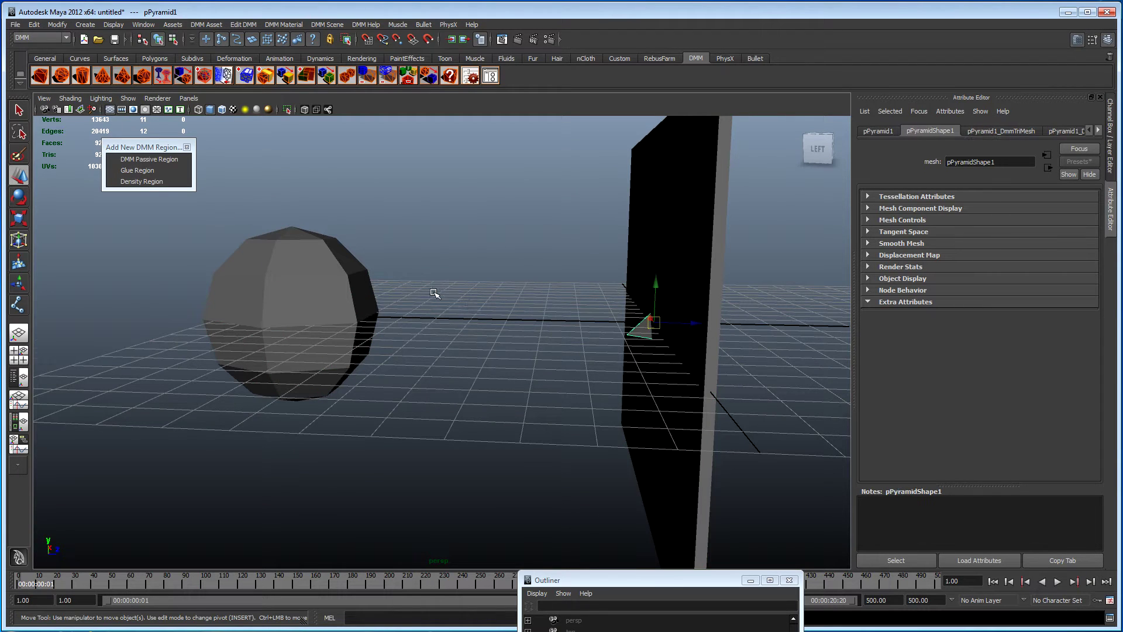
Rotate and enlarge the pyramid and place it as a spike on the side of the sphere facing the wall
left_click_drag(436, 293, 370, 362, "alt")
key("e")
key("r")
left_click_drag(323, 305, 398, 275)
key("w")
Parent the pyramid to the sphere and make it DMM Passive in the DMM Asset Manager
left_click(234, 295)
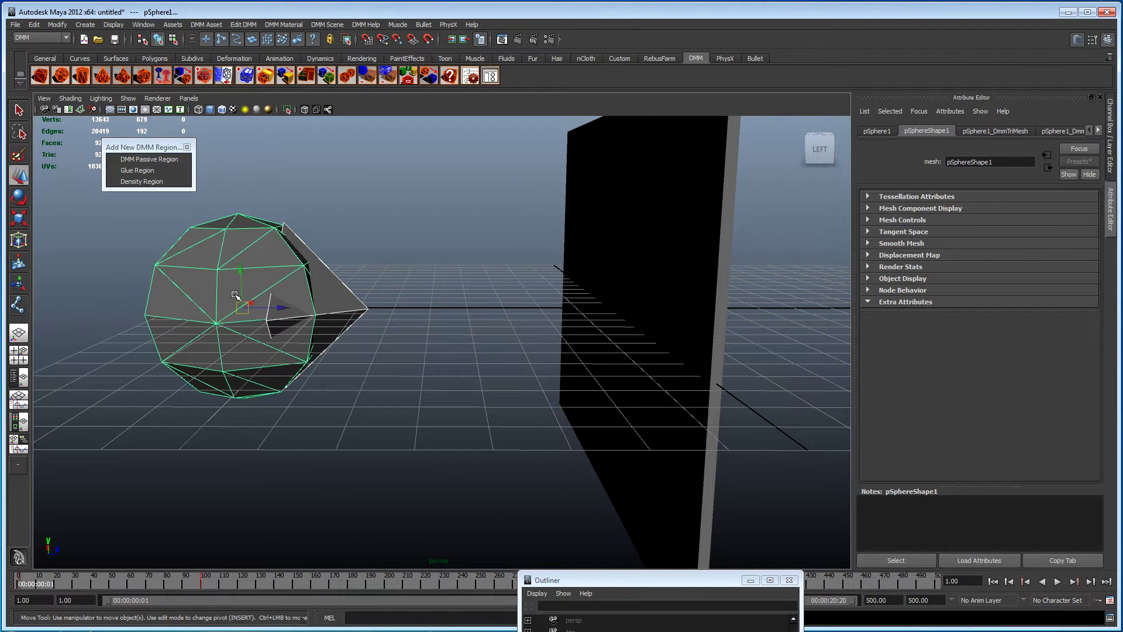
left_click(235, 294)
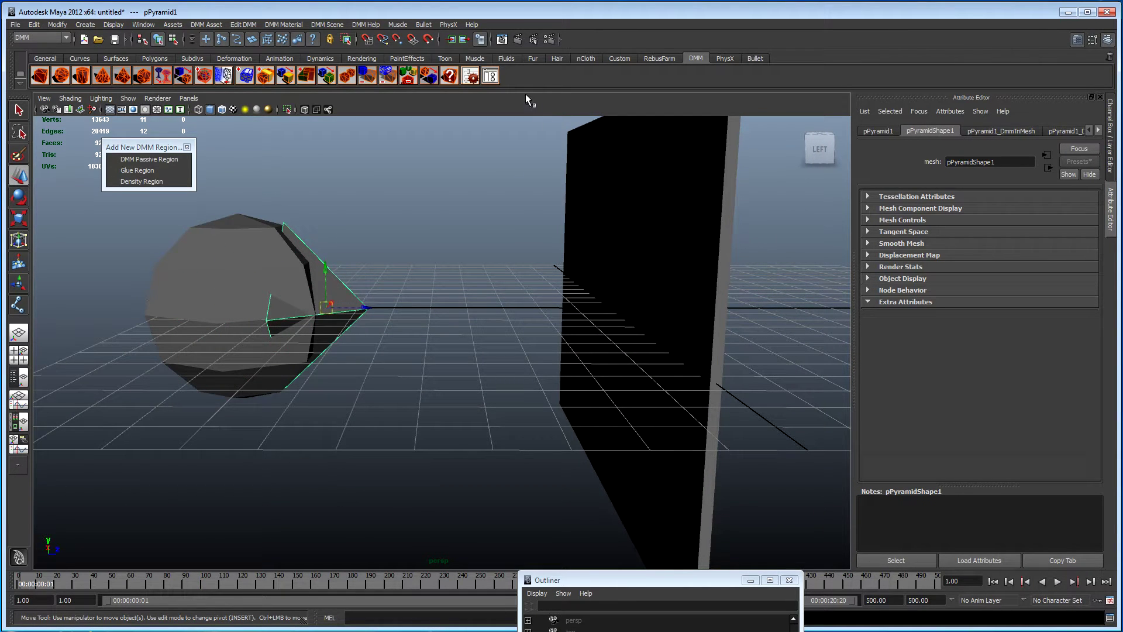
left_click(490, 75)
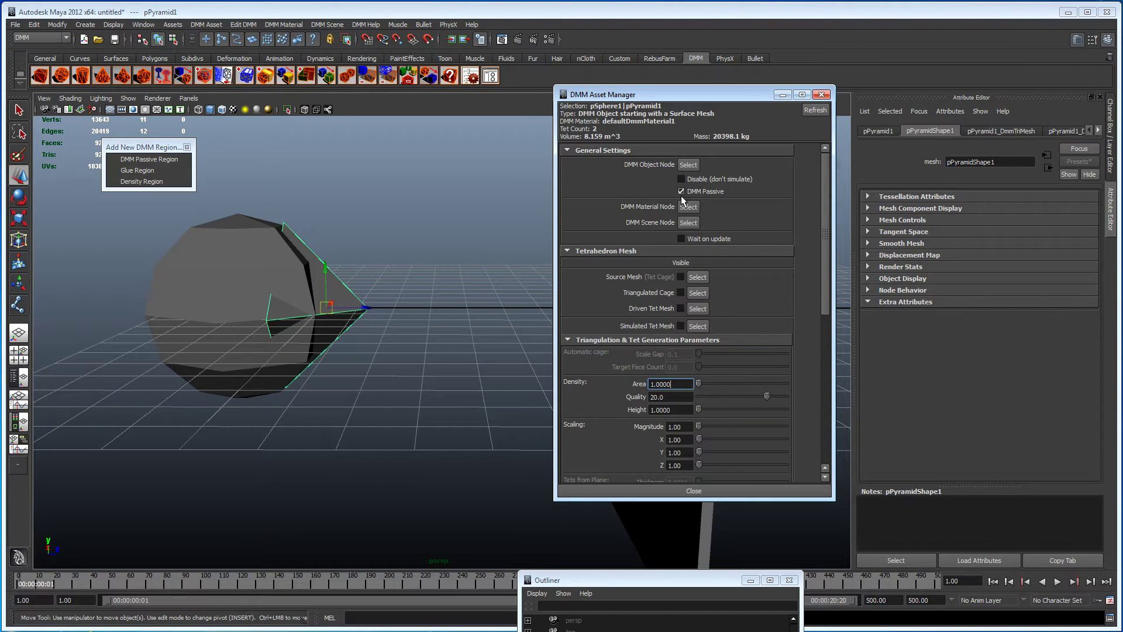
left_click(783, 94)
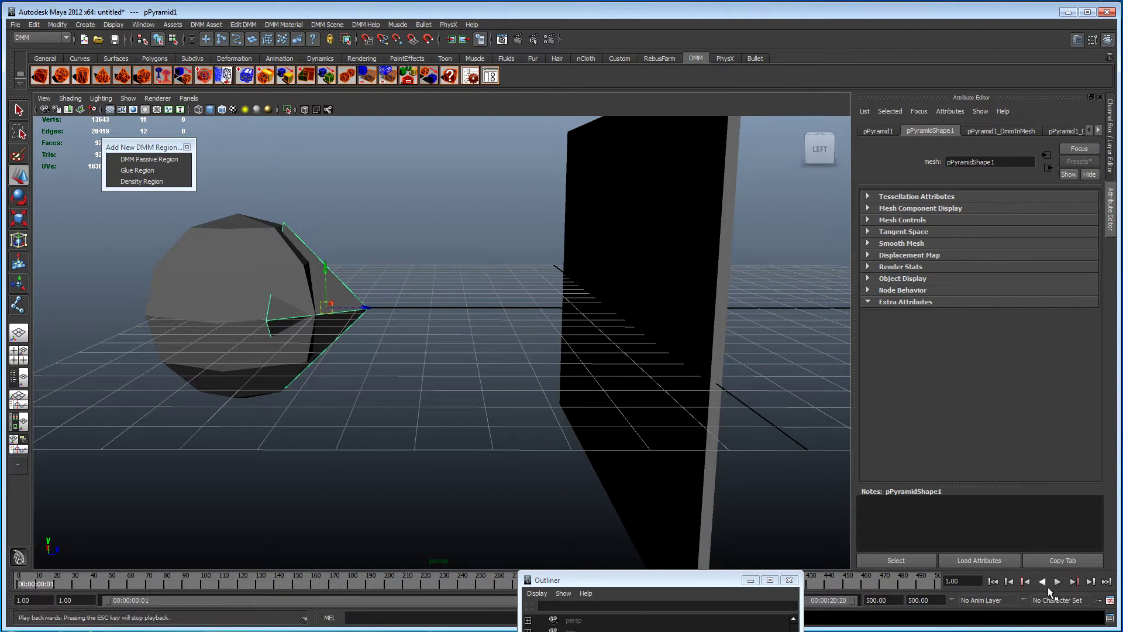
Play the simulation, stop it at frame 5 and examine the wall for cracks before the impact
left_click(1058, 582)
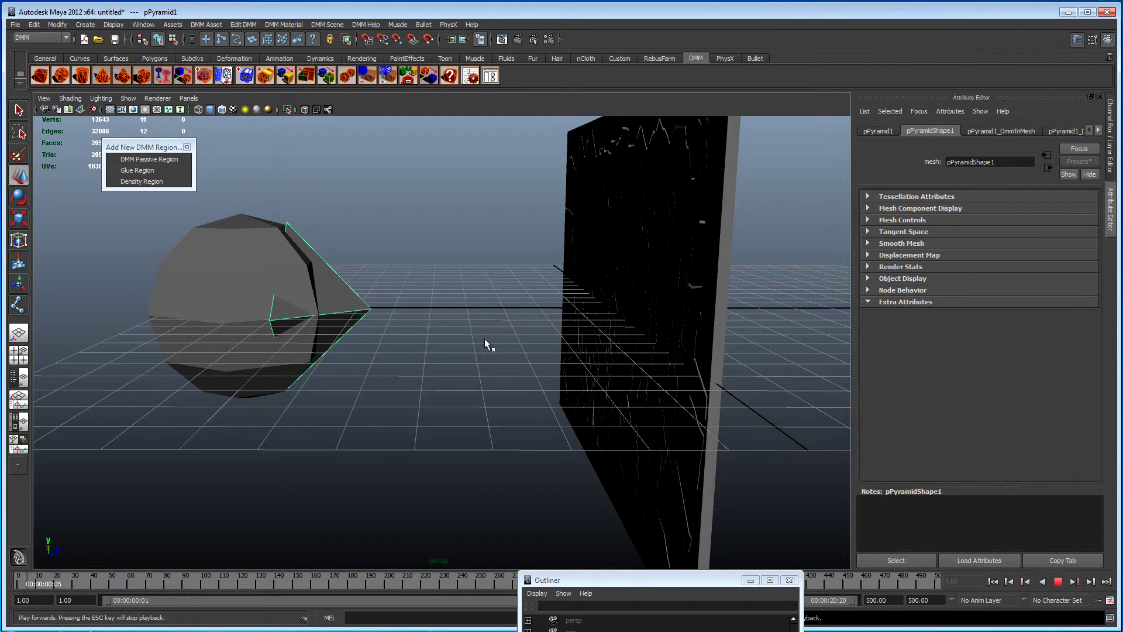
left_click_drag(482, 395, 461, 393, "alt")
key("Escape")
key("w")
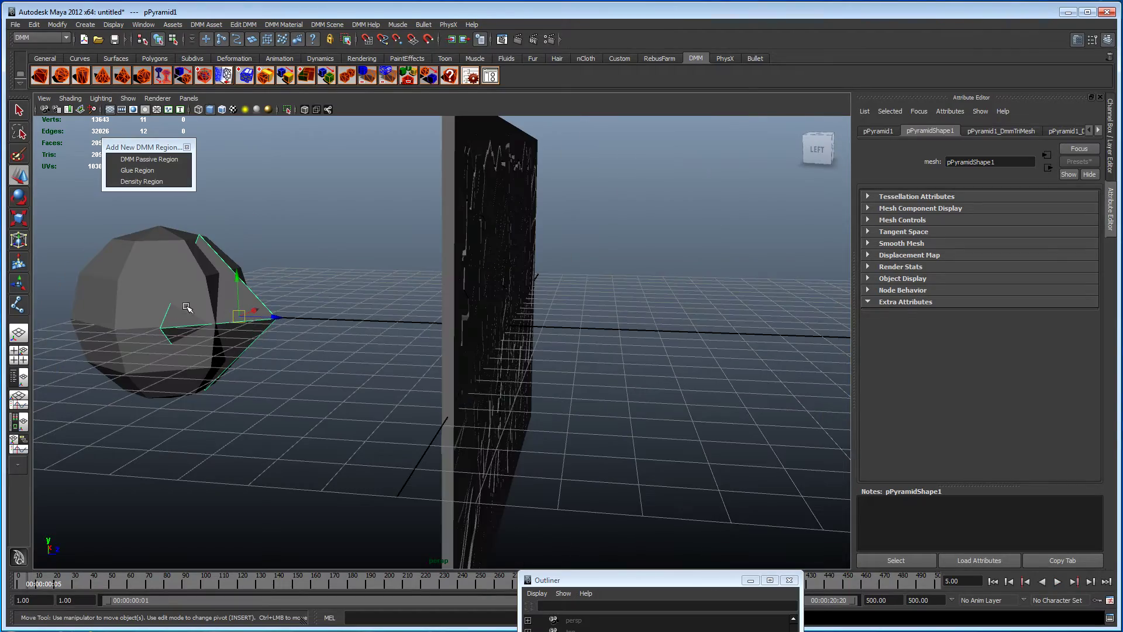
left_click_drag(482, 266, 573, 384, "alt")
scroll(574, 385, "down", 8)
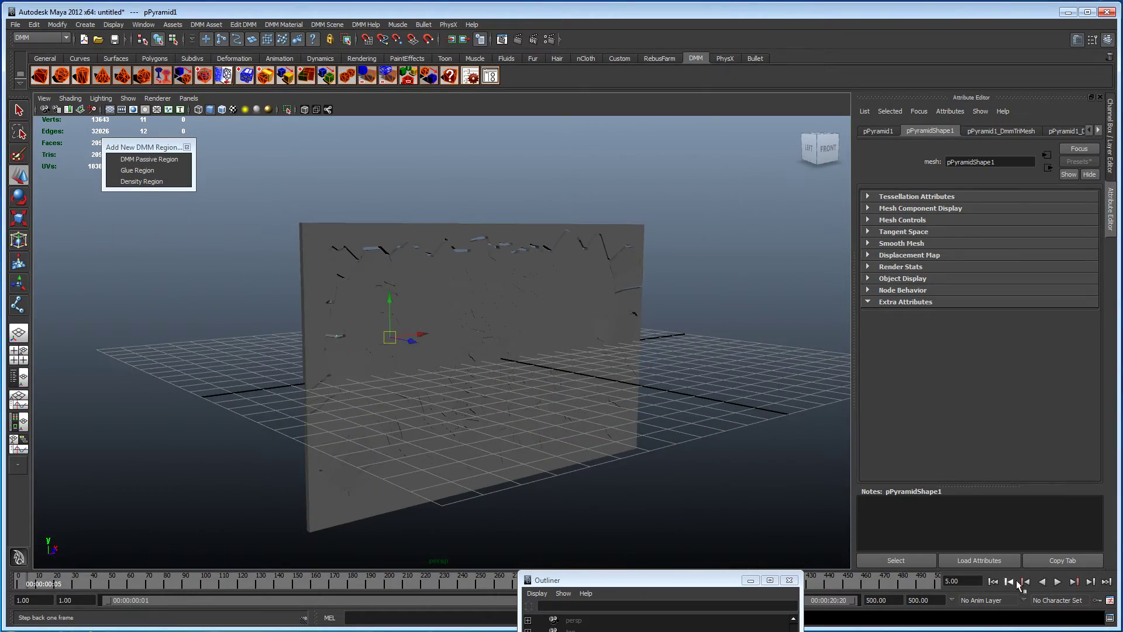
At frame 1, add a DMM passive region to the wall and scale it to about 18.77 in X and 12.09 in Y, enclosing the whole wall
left_click(993, 581)
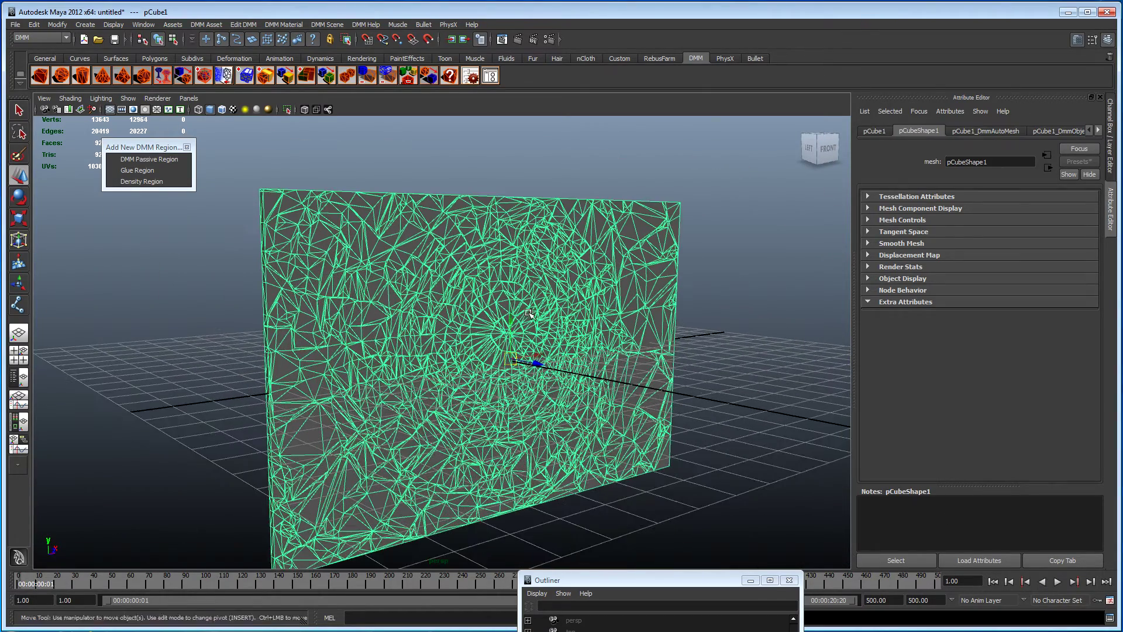
left_click(158, 160)
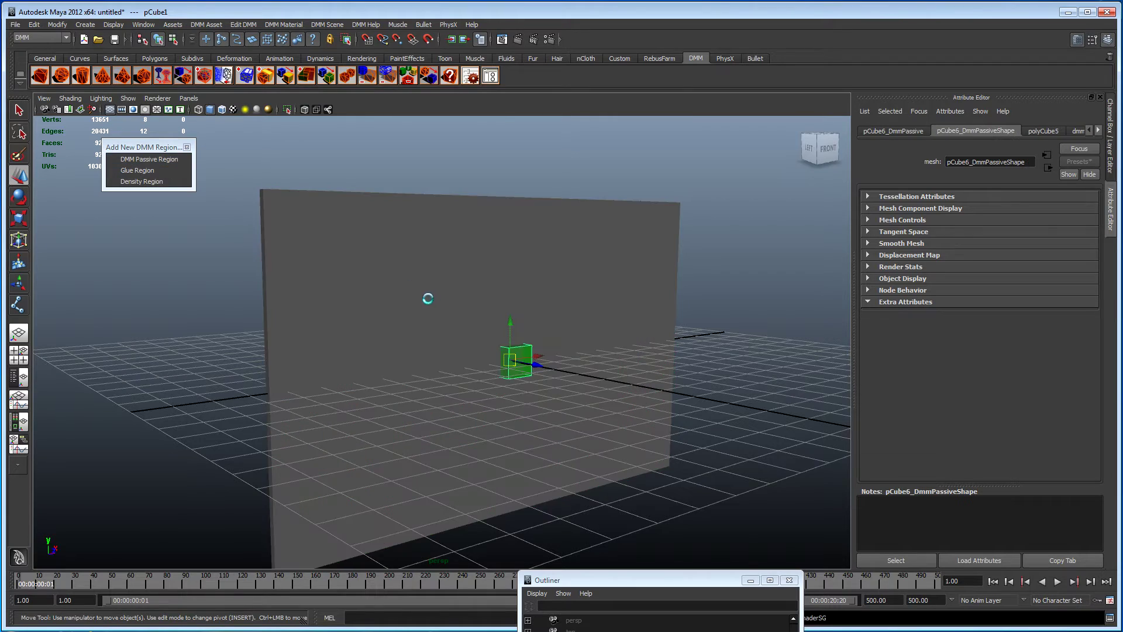
key("r")
left_click_drag(528, 320, 556, 320)
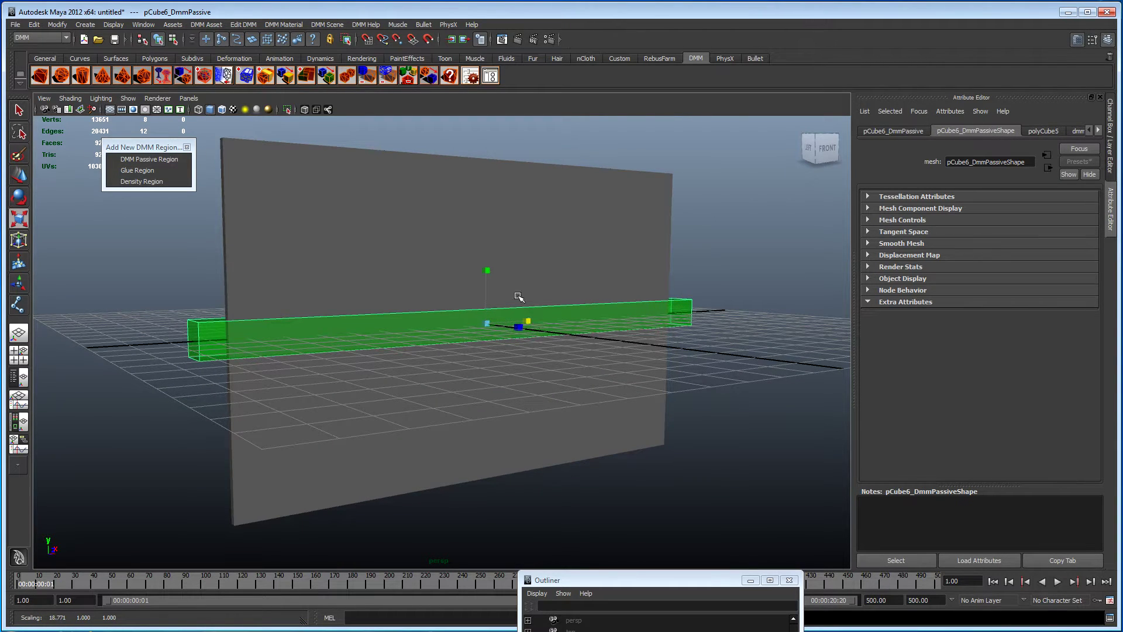
left_click_drag(488, 270, 511, 339)
key("w")
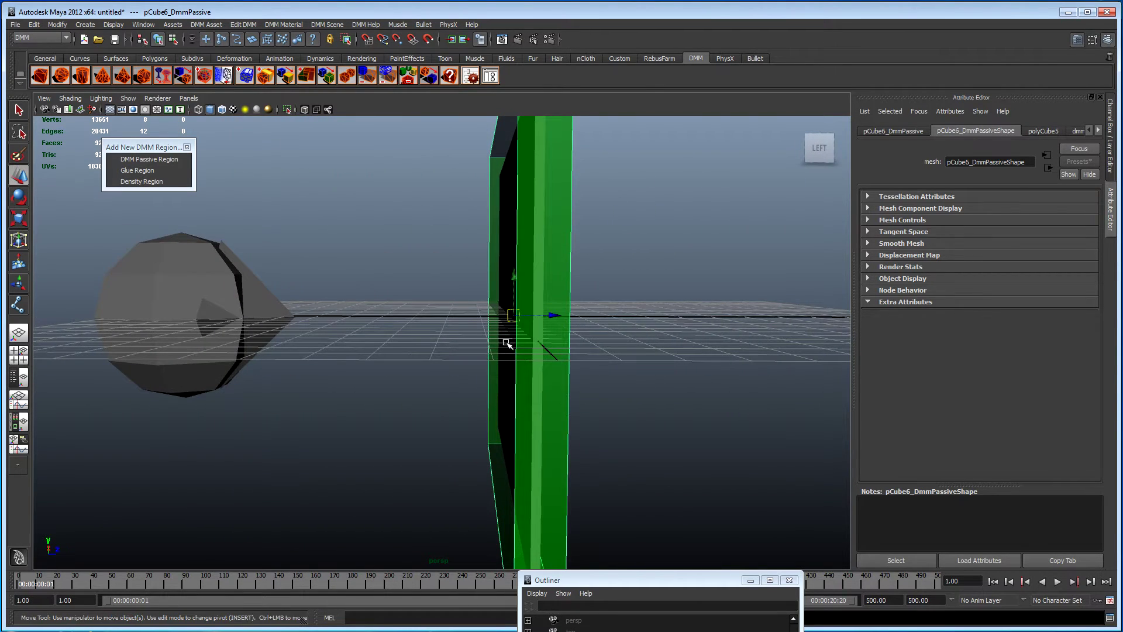
Play the simulation to frame 30 and check how close the sphere's spike is to the glass wall
left_click_drag(358, 362, 329, 348, "alt")
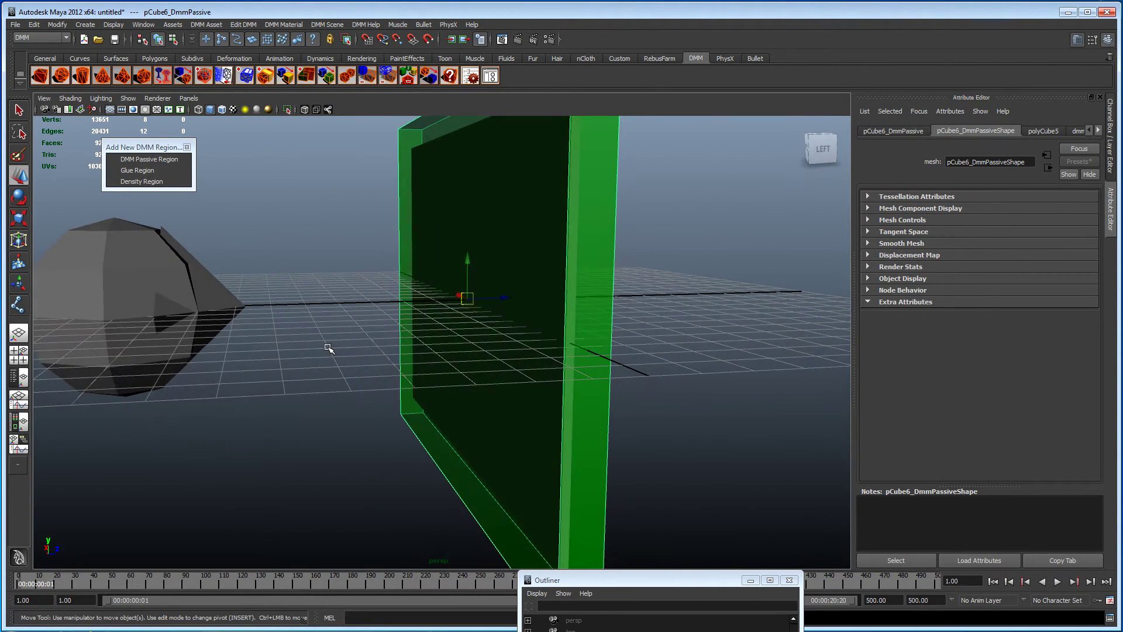
left_click(1057, 581)
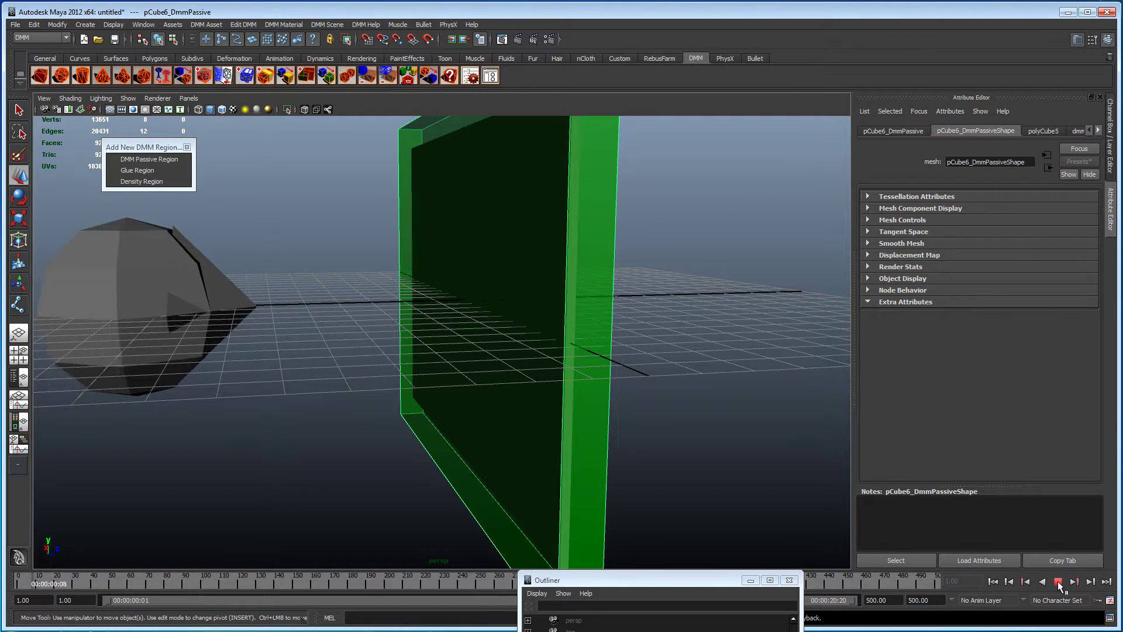
left_click(1058, 582)
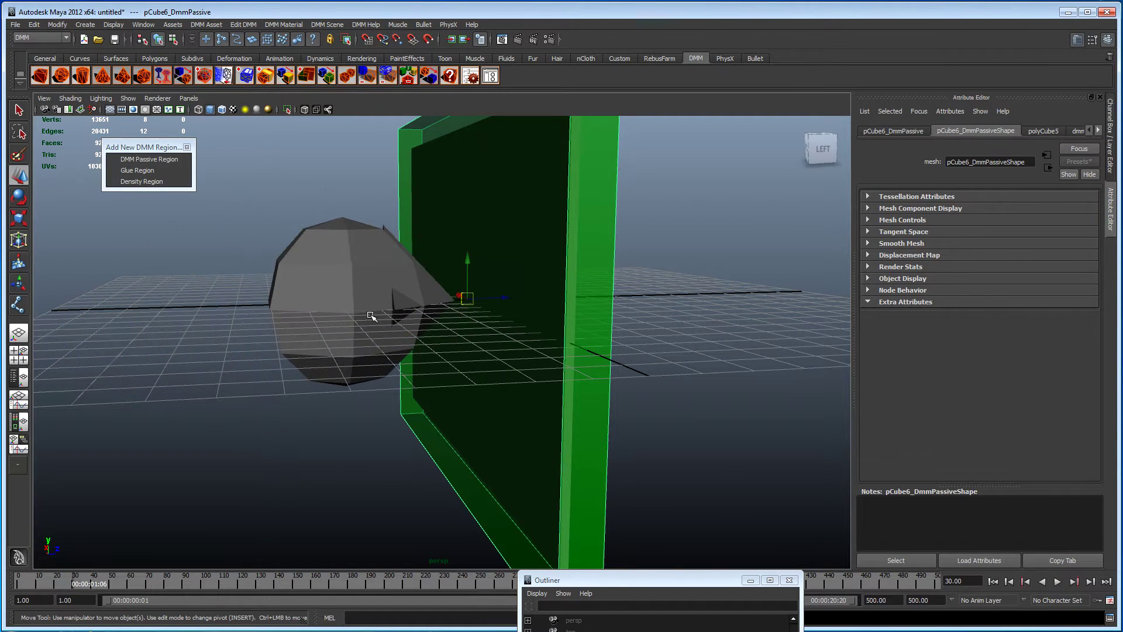
right_click_drag(376, 313, 438, 386, "alt")
left_click_drag(438, 384, 416, 409, "alt")
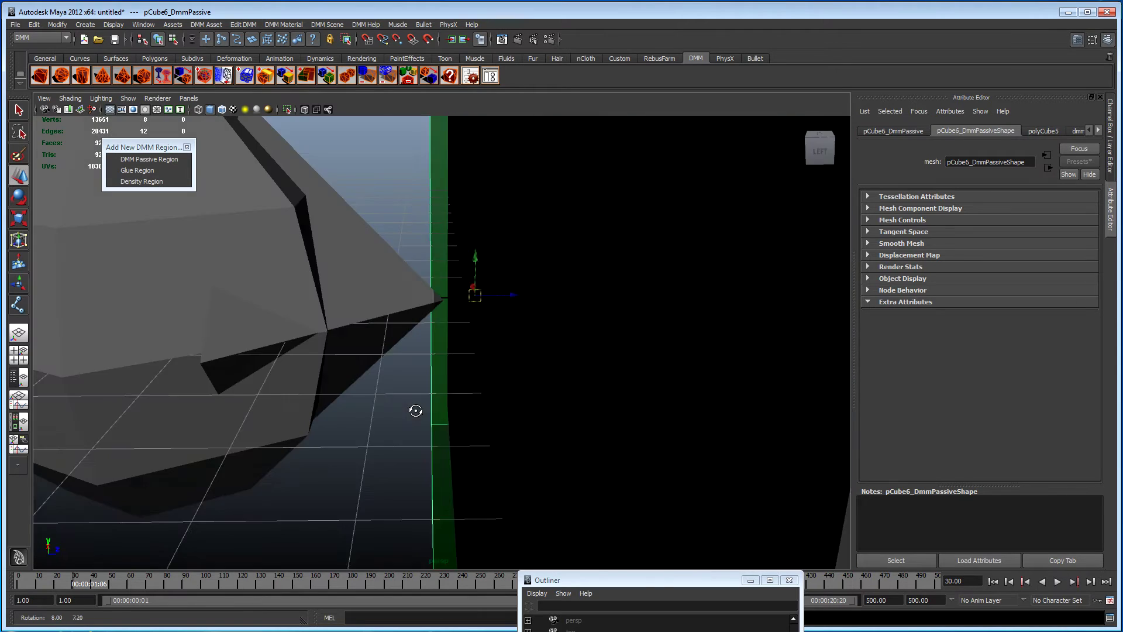
right_click_drag(416, 409, 200, 321, "alt")
Key the Translate Y channel of the passive region enclosing the wall at frame 30
left_click(1110, 140)
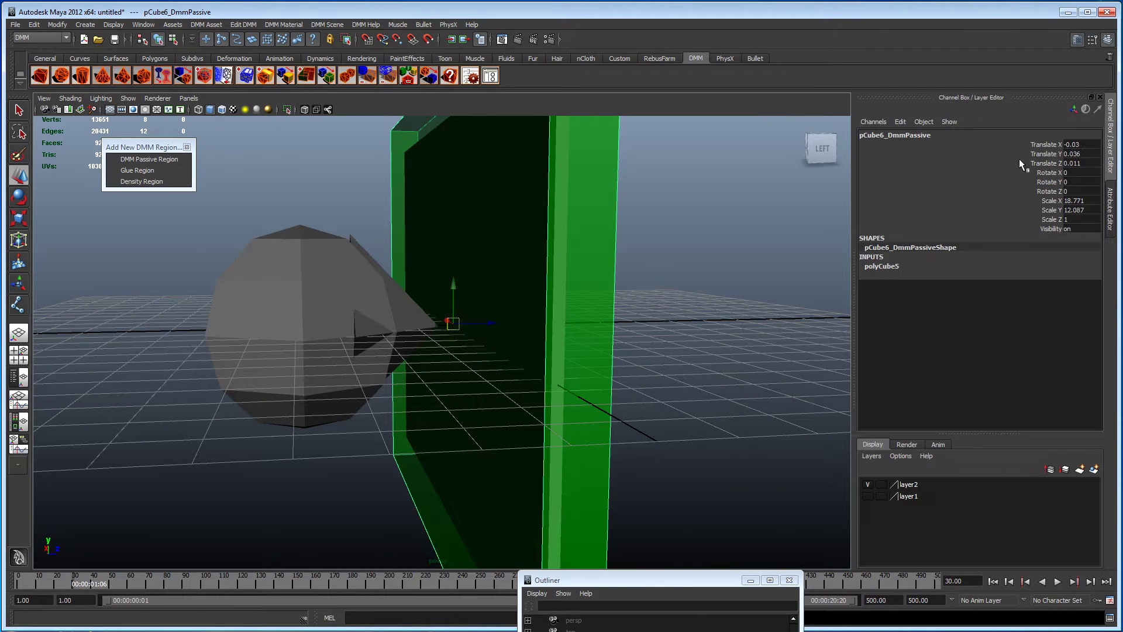
left_click_drag(585, 331, 364, 335, "alt")
left_click(1048, 153)
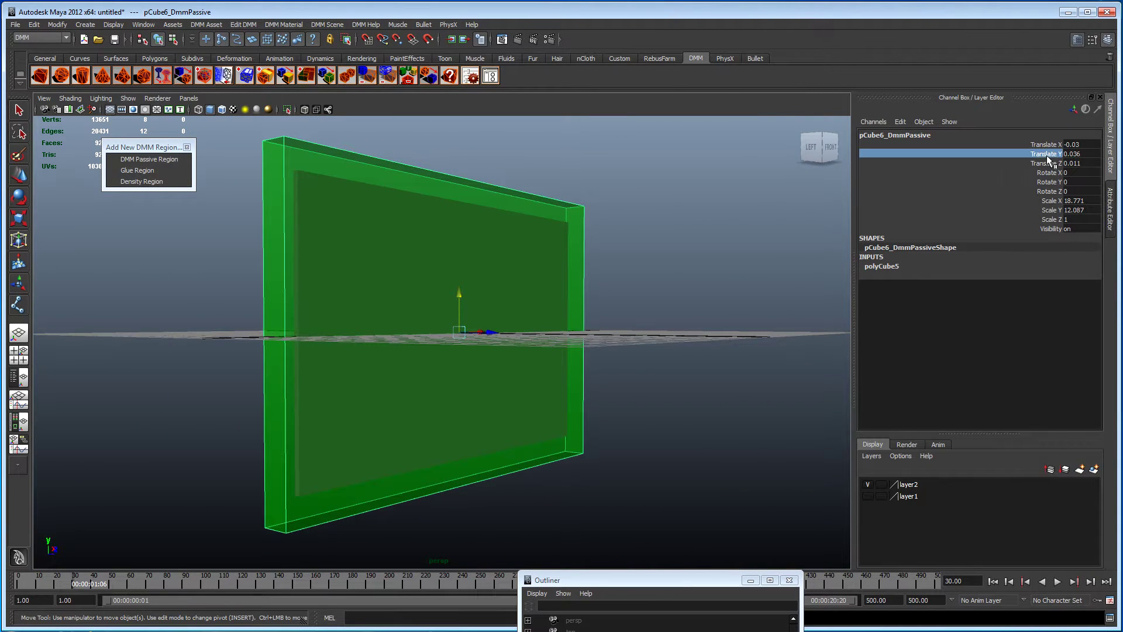
right_click(1053, 171)
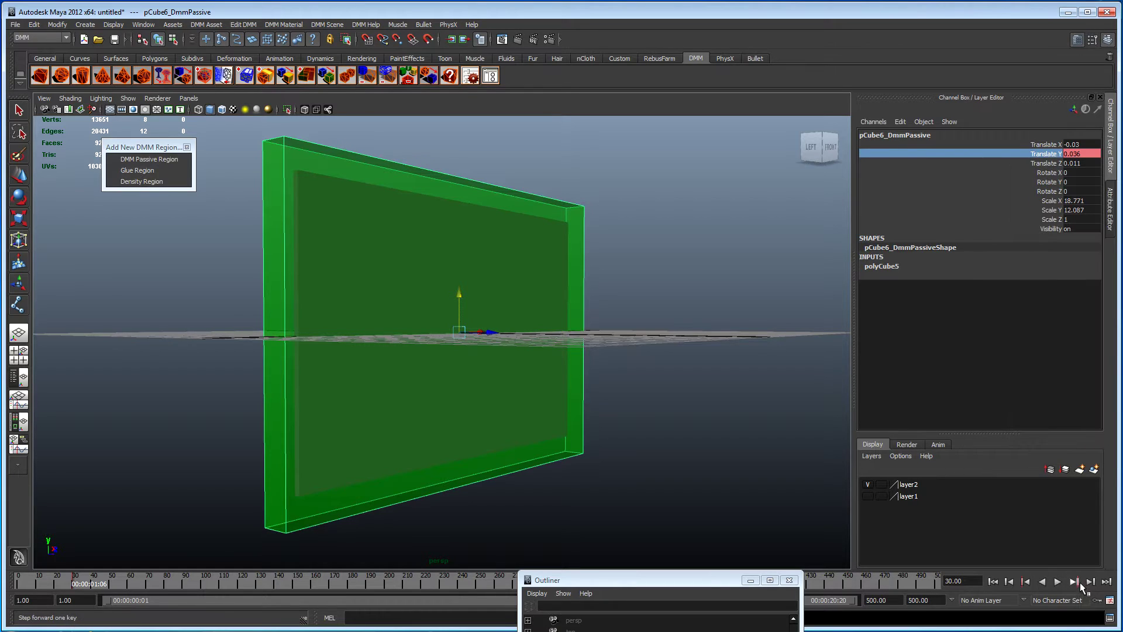
At frame 31, raise the enclosing passive region above the wall to about 12.14 in Translate Y and key that channel
left_click(1074, 582)
middle_click_drag(471, 307, 462, 123)
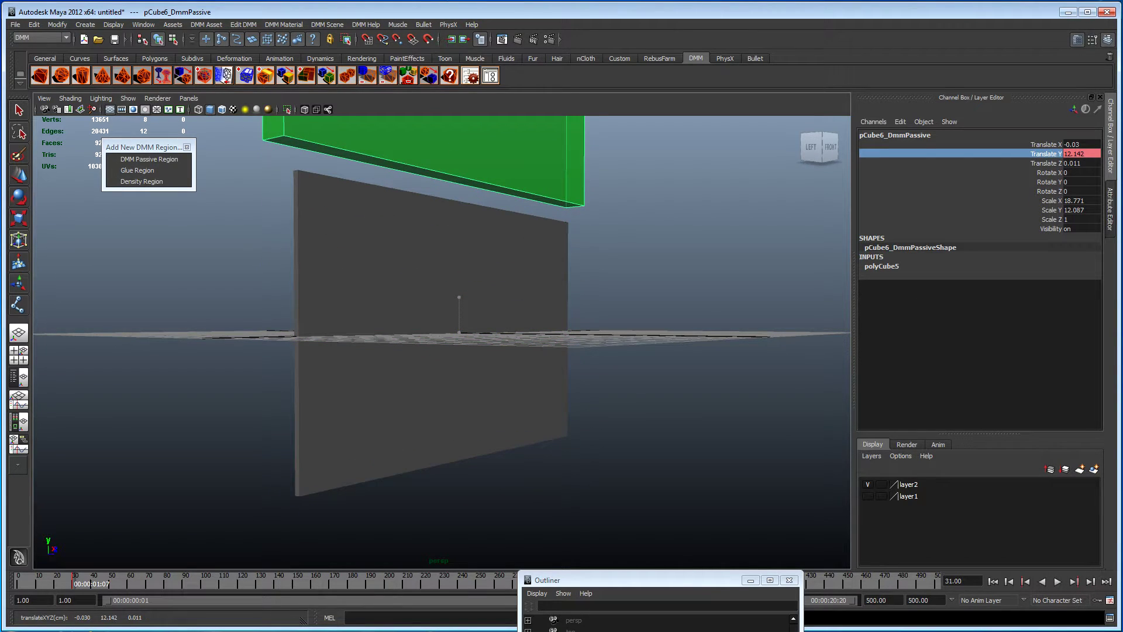
right_click(1047, 159)
left_click(1042, 174)
mouse_move(409, 403)
left_mouse_down("alt")
mouse_move(474, 401)
mouse_move(459, 420)
mouse_move(393, 411)
left_mouse_up("alt")
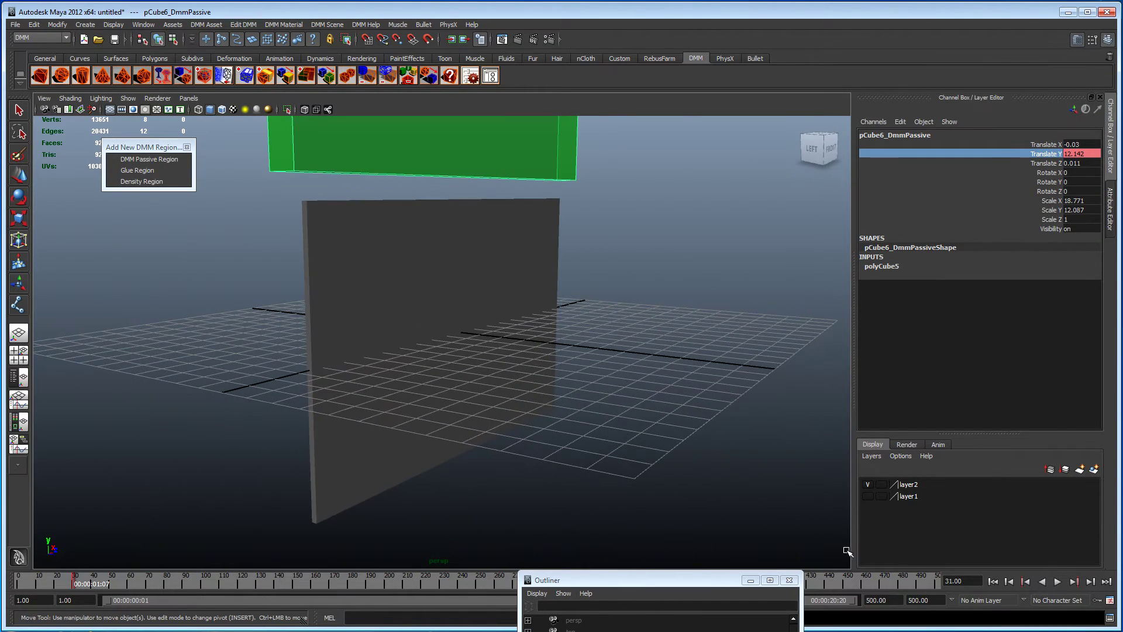
Return to frame 1, put the enclosing passive region on a new display layer and hide that layer
left_click(993, 580)
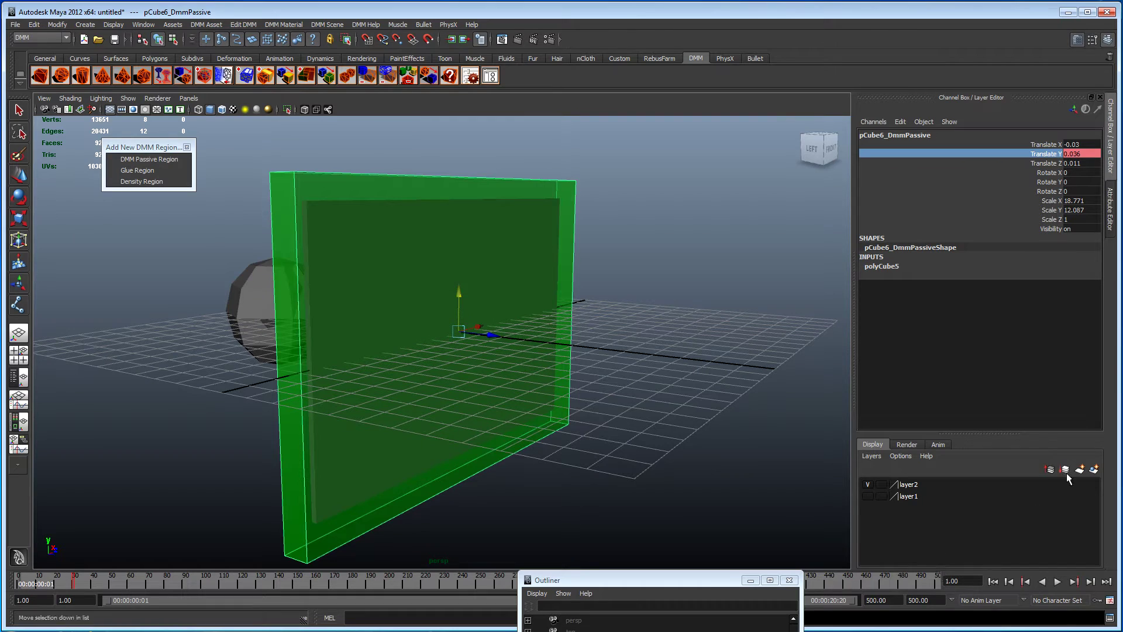
left_click(1095, 473)
left_click(869, 485)
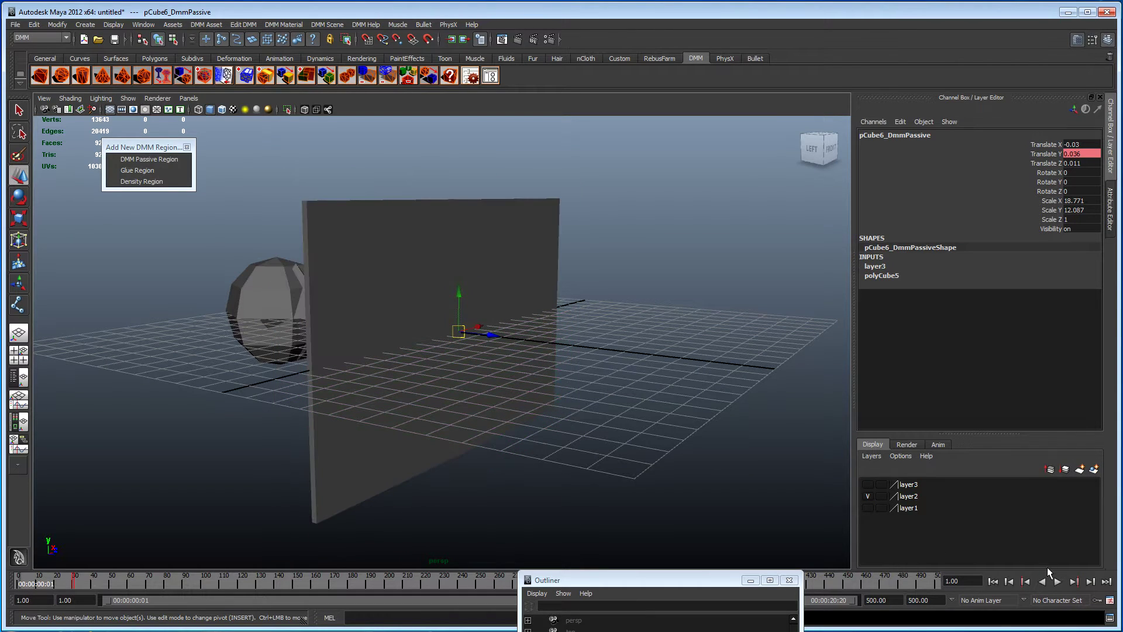
Play the simulation to frame 43, stop it and examine how the glass shatters around the spiked sphere
left_click(1058, 582)
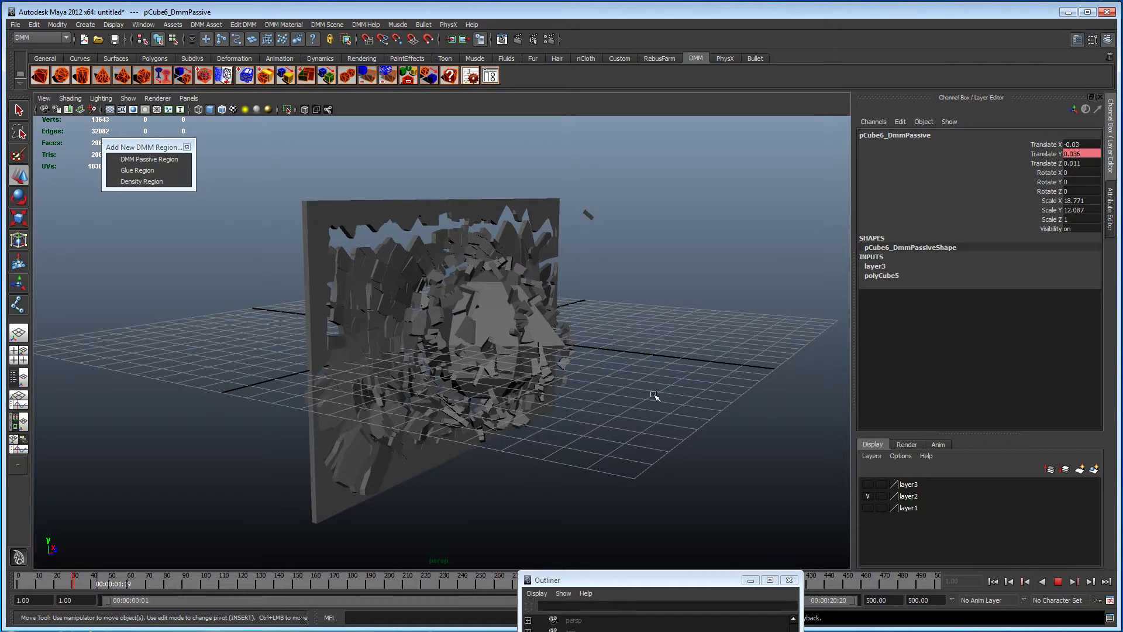
left_click(1059, 582)
scroll(675, 292, "up", 6)
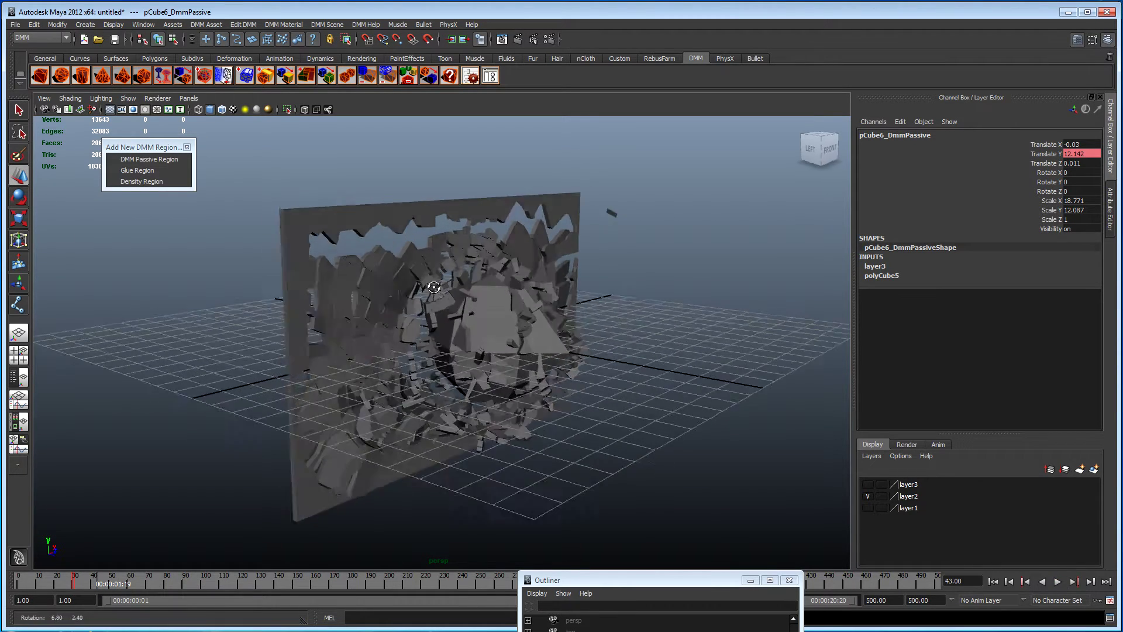
scroll(676, 293, "down", 2)
Select the active DMM scene node and set its Y gravity to -1
left_click(327, 24)
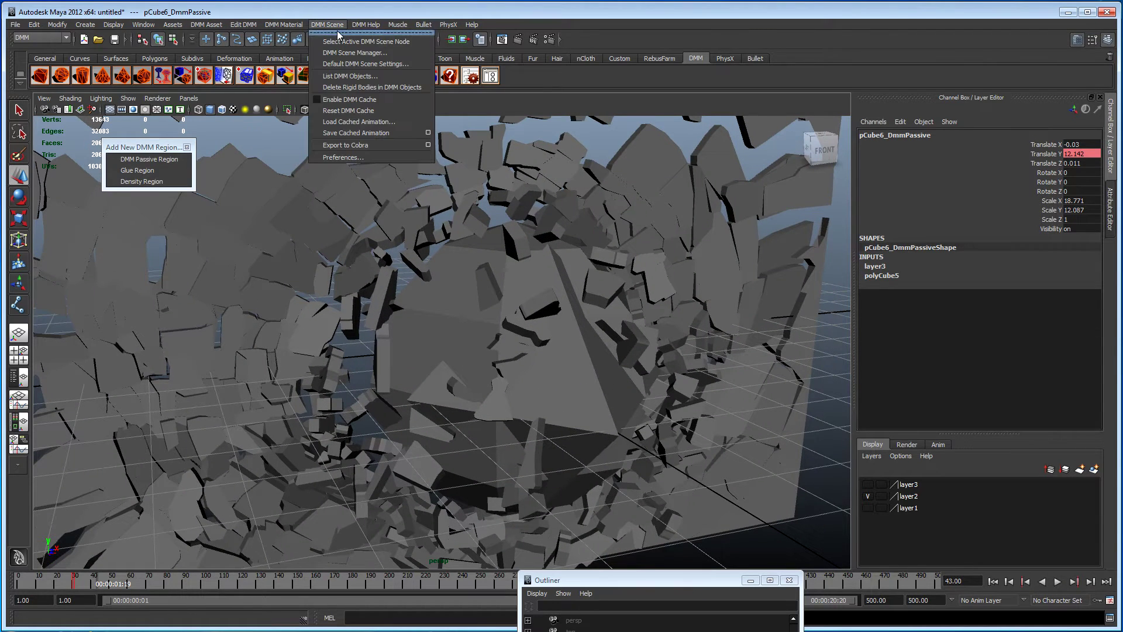
left_click(354, 42)
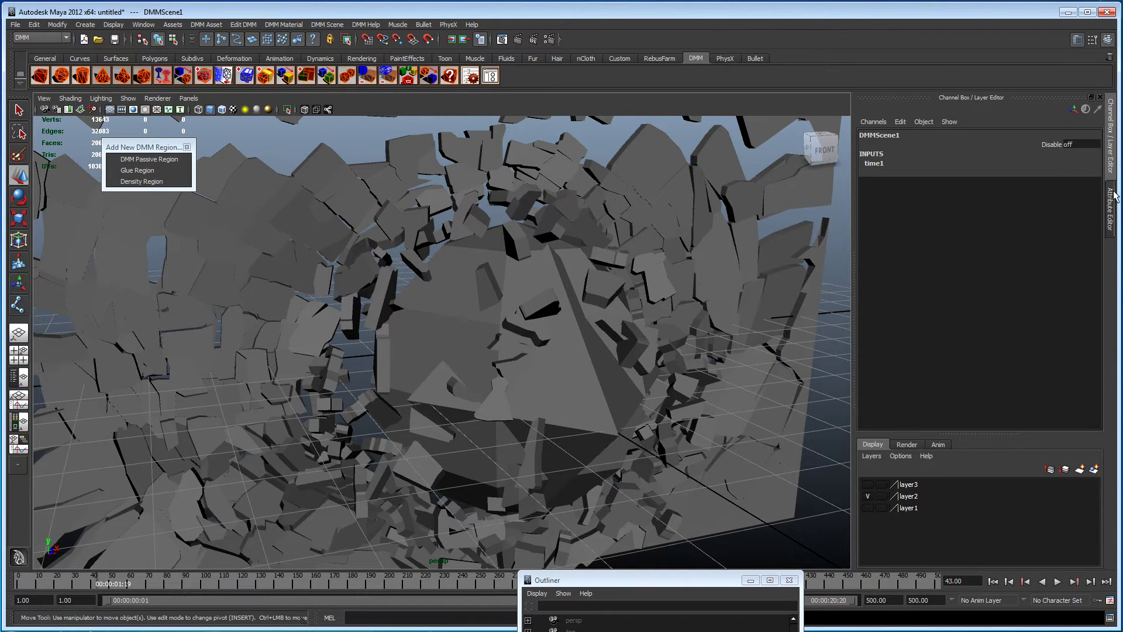
left_click(1111, 202)
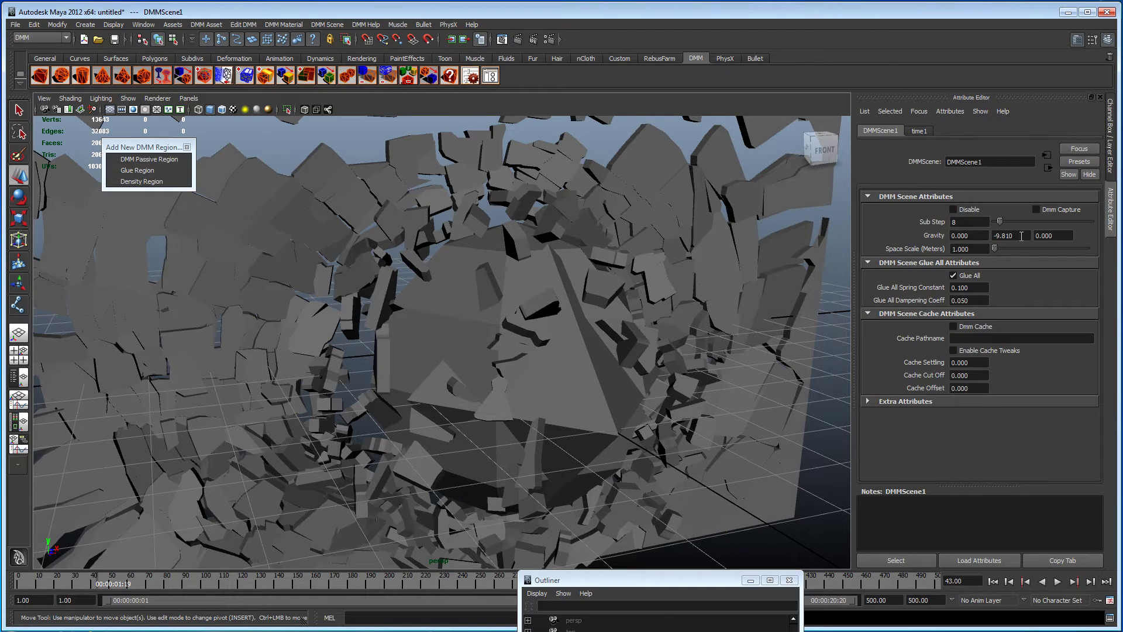
left_click(1022, 236)
type("-1.000")
key("Return")
scroll(571, 389, "down", 10)
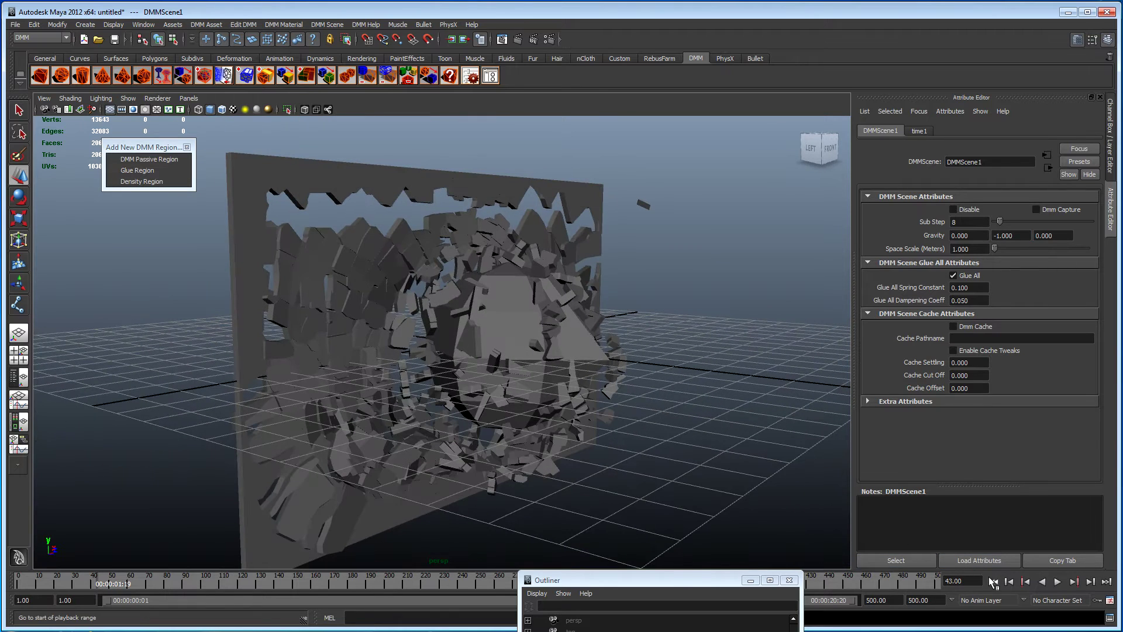
Return to frame 1, hide layer2 containing the spiked sphere and look at the wall through camera1
left_click(993, 582)
left_click(261, 328)
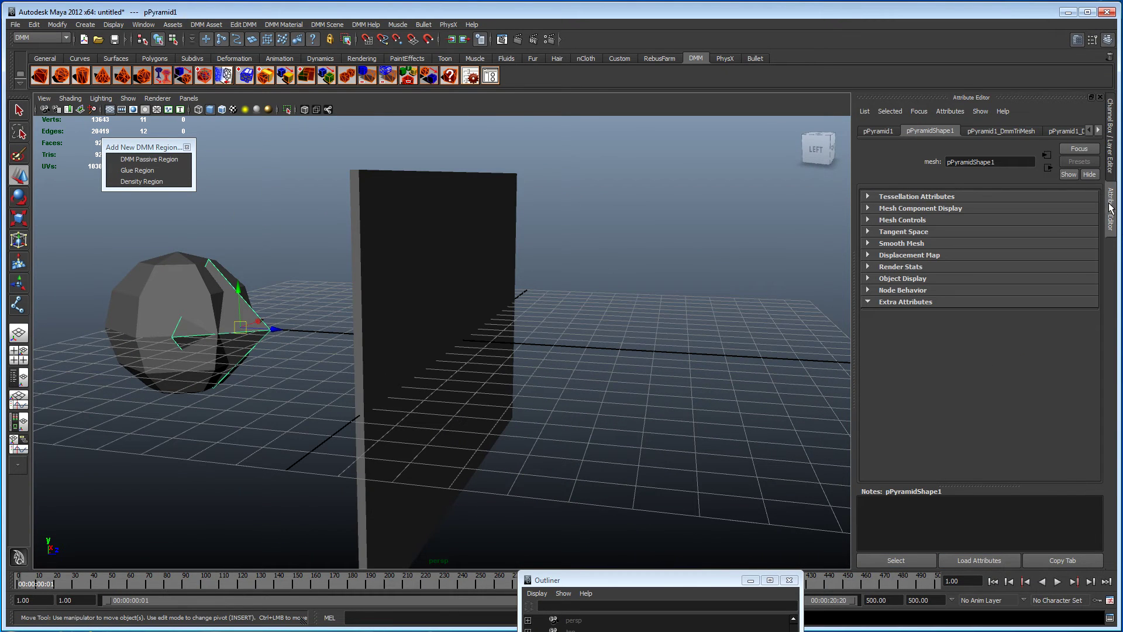
left_click(1111, 137)
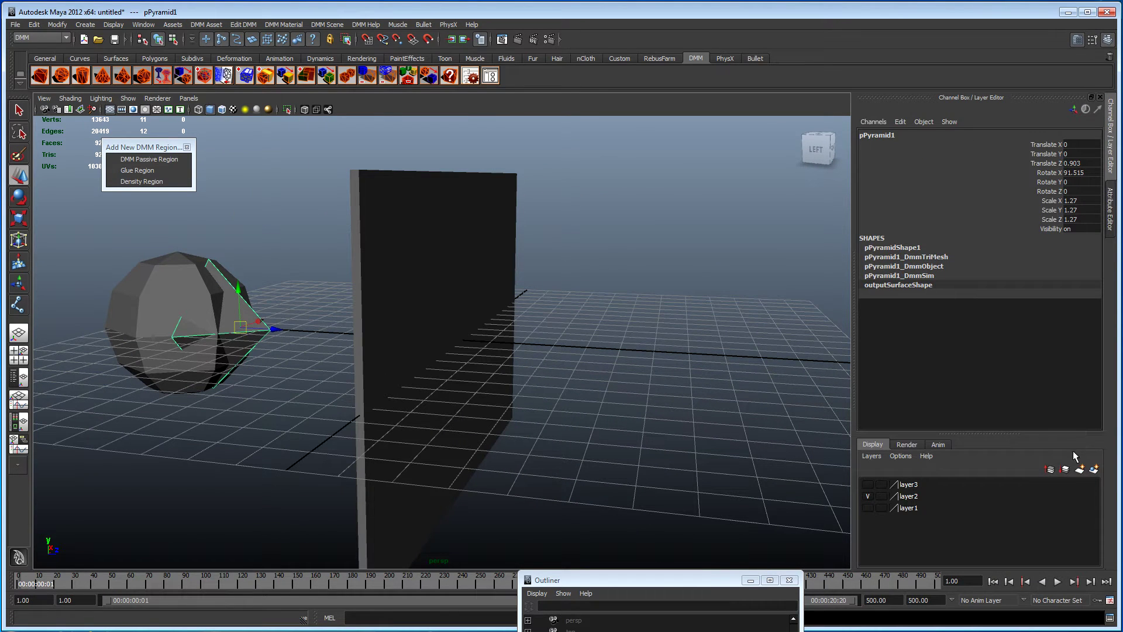
left_click(868, 496)
left_click_drag(672, 408, 491, 380, "alt")
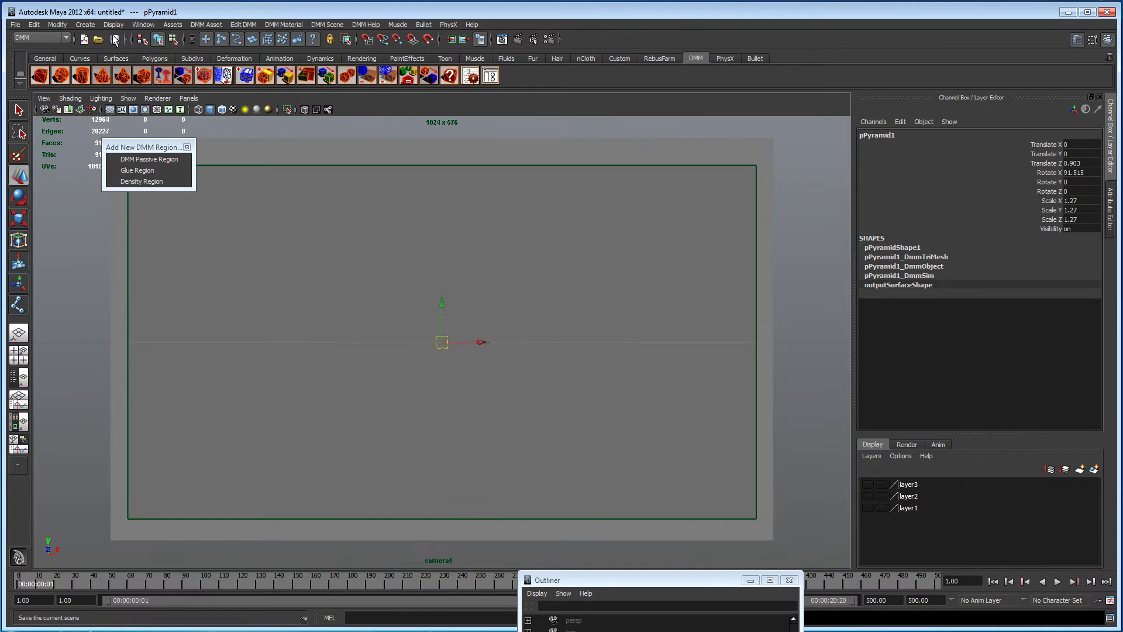
Playblast the camera view, stop it at frame 56, review the shattering and close the preview
left_click(144, 24)
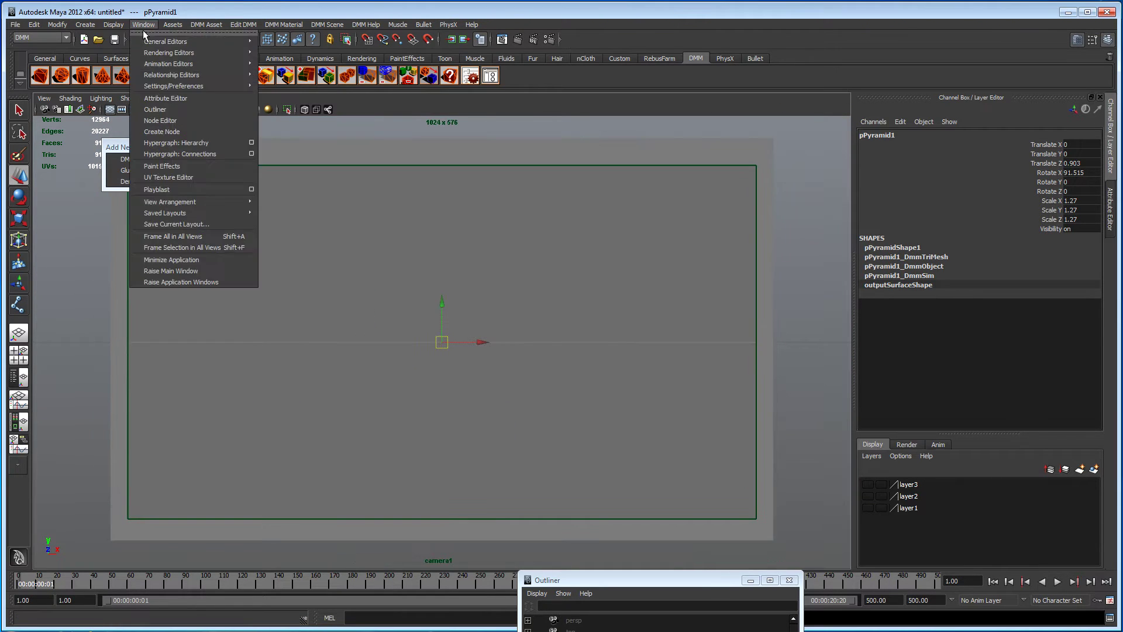
left_click(175, 187)
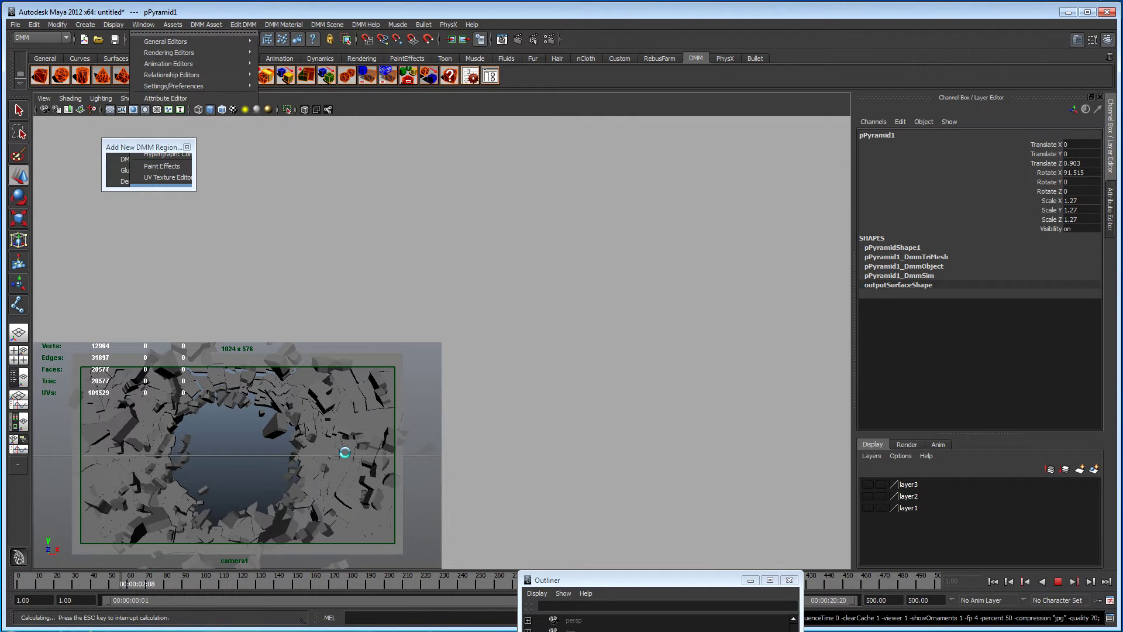
key("Escape")
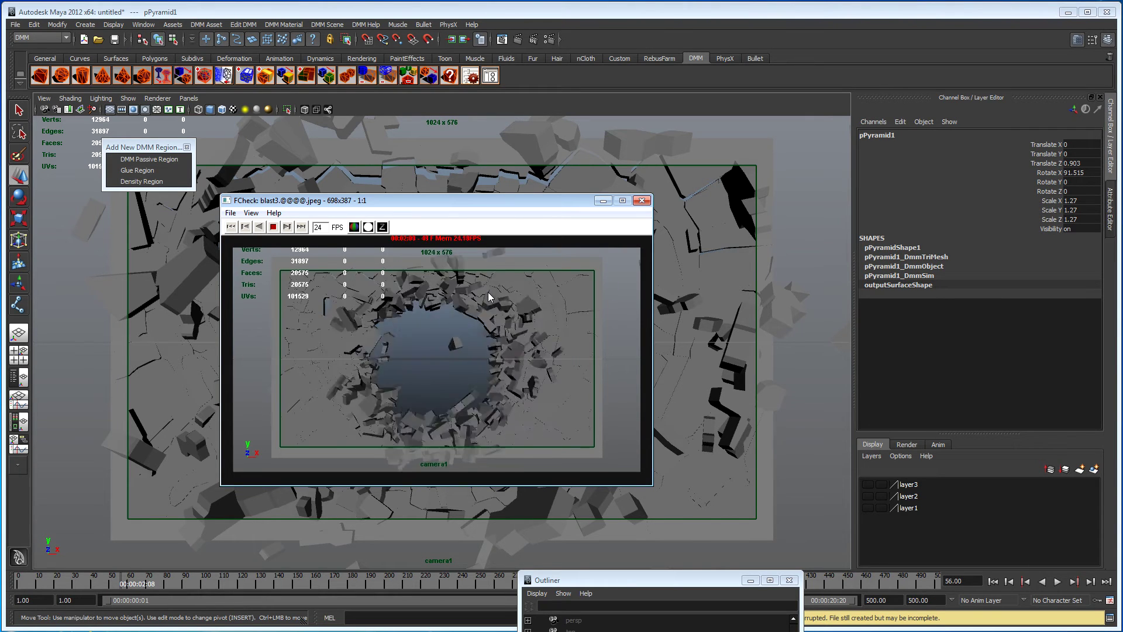
left_click(642, 202)
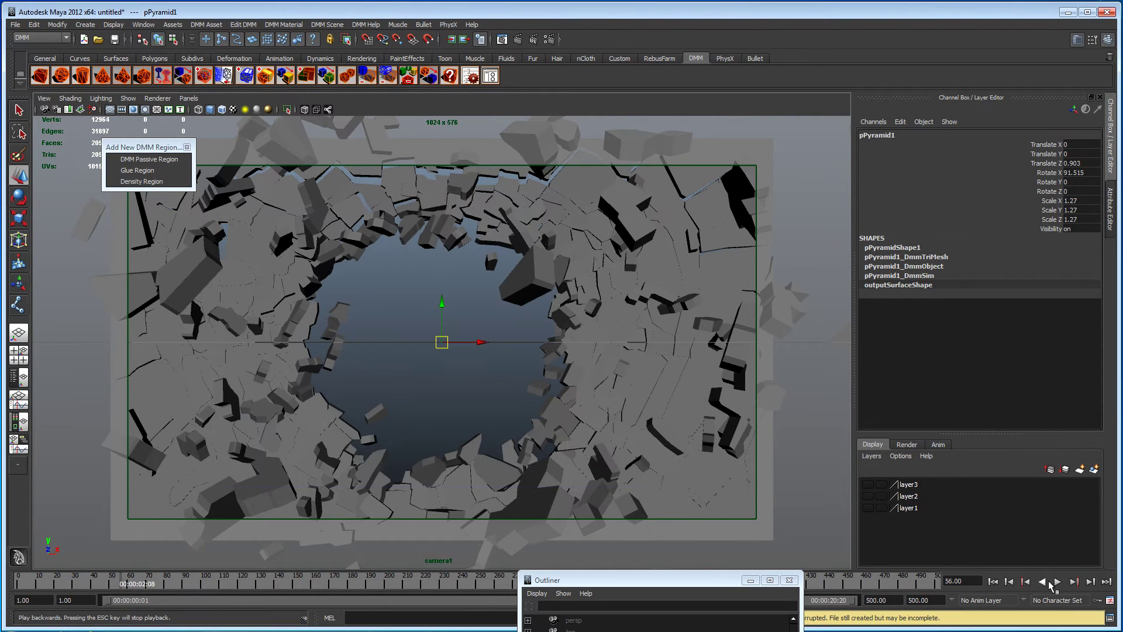
Return to frame 1 in the perspective view and show layer1 with the wall's border passive regions
left_click(996, 582)
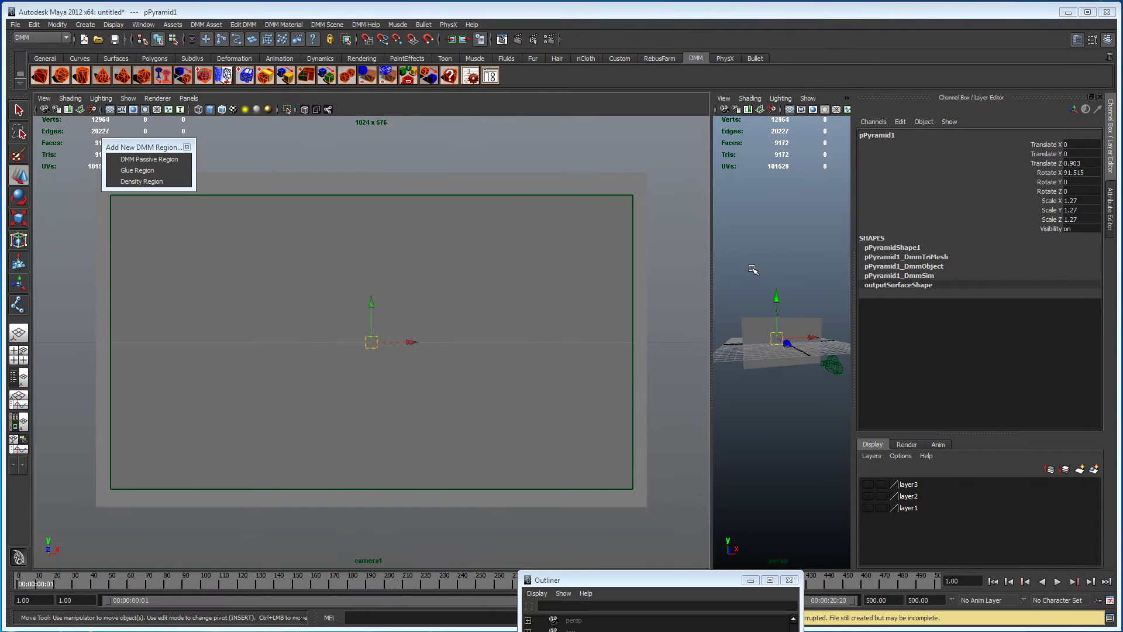
left_click_drag(747, 268, 751, 489, "alt")
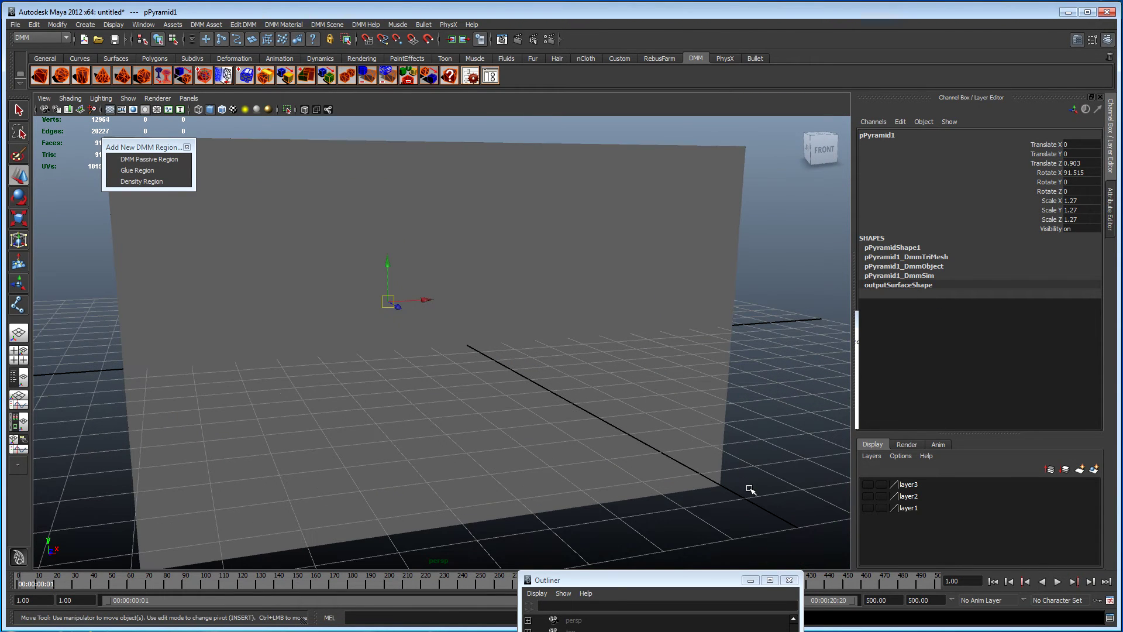
left_click(868, 508)
right_click_drag(695, 436, 396, 258, "alt")
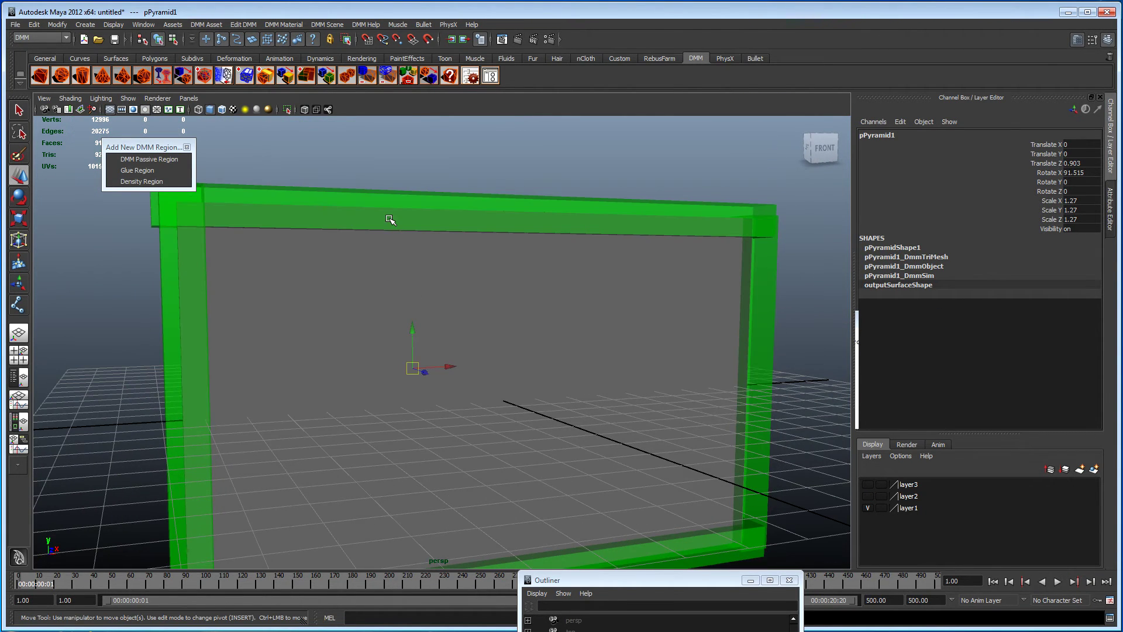
Scale the passive region along the wall's top edge taller and the one along its left edge wider
left_click(414, 232)
key("r")
left_click_drag(502, 161, 261, 296)
left_click(261, 296)
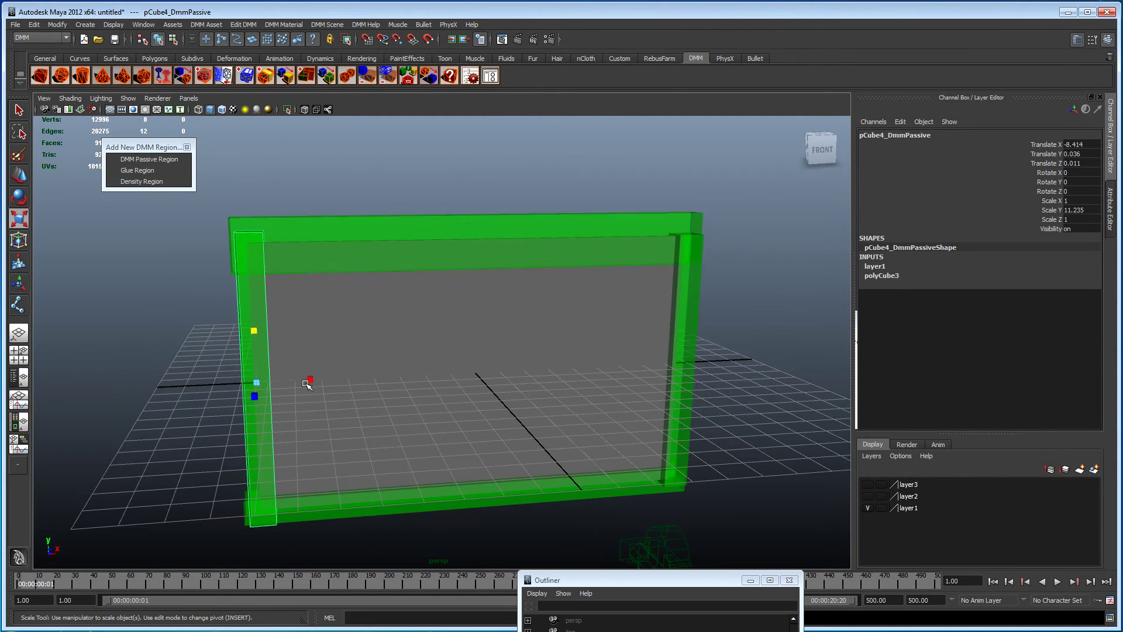
left_click_drag(309, 381, 339, 380)
Scale the passive region along the wall's right edge to about 1.54 in X and move it inward along X
left_click(684, 367)
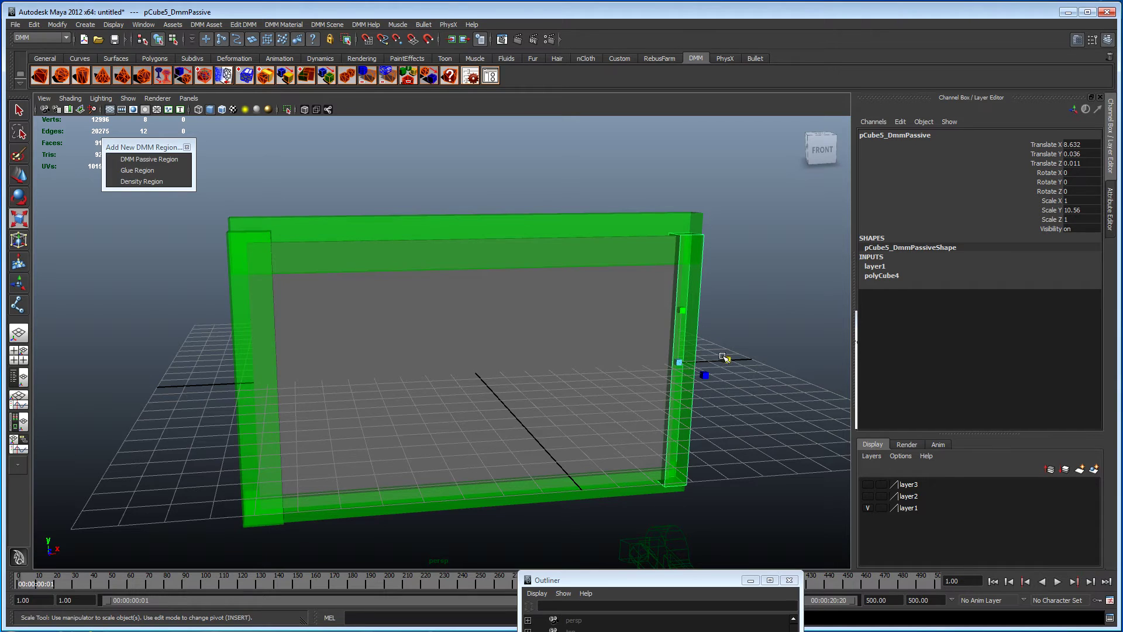
left_click_drag(728, 359, 754, 356)
left_click_drag(755, 356, 485, 375, "alt")
key("w")
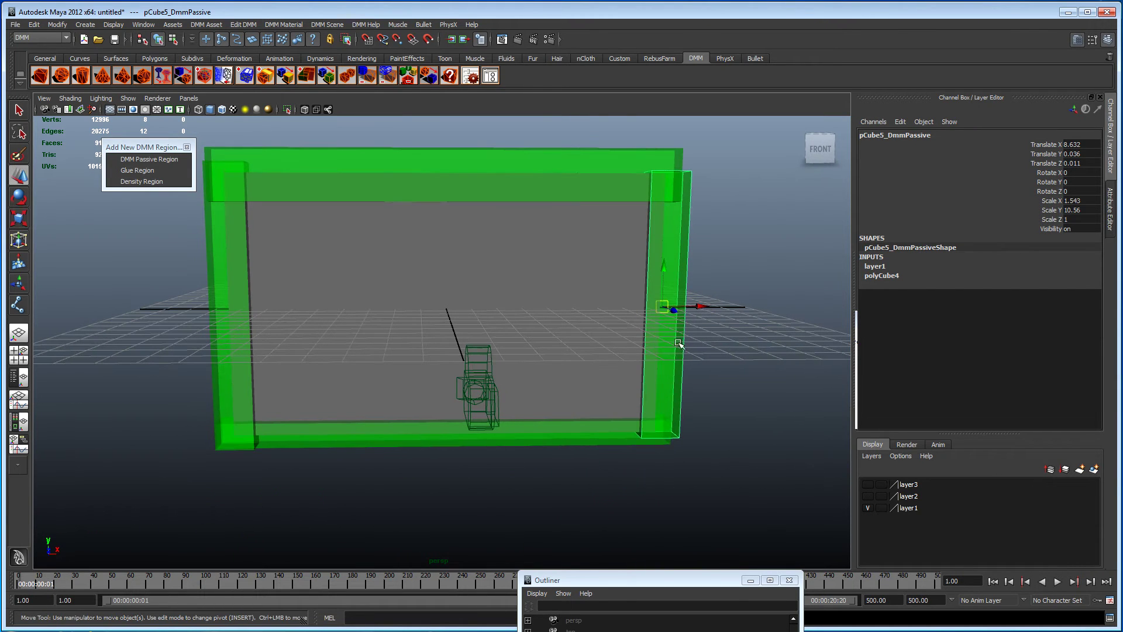
left_click_drag(707, 304, 489, 431)
Scale the passive region along the wall's bottom edge to 1.3 in Y and check the border's coverage
left_click(439, 433)
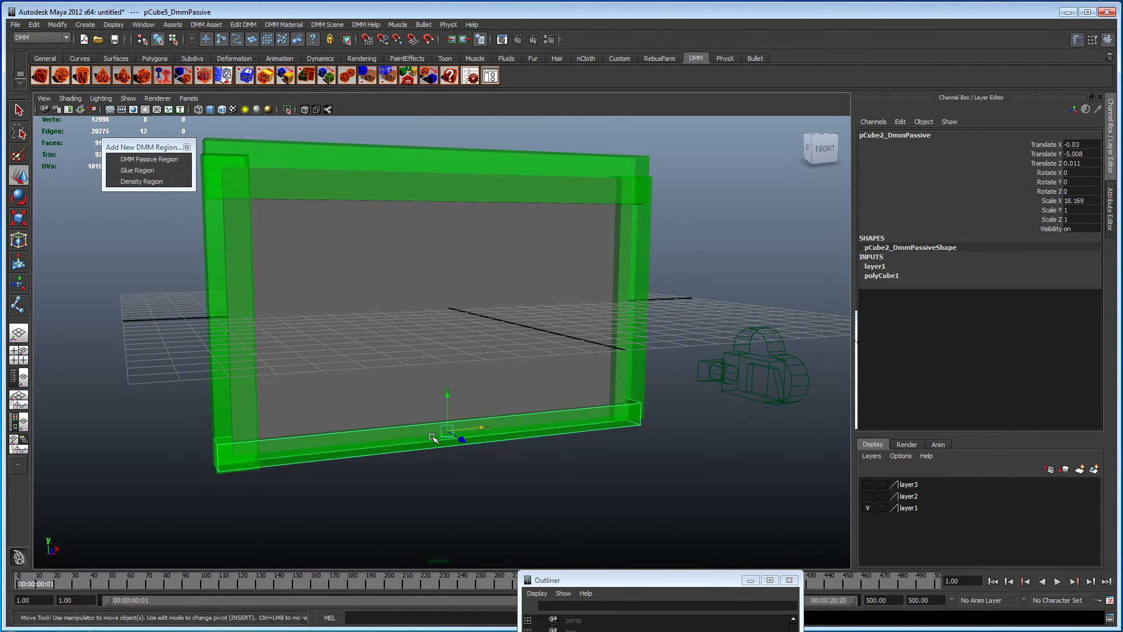
key("r")
left_click_drag(447, 380, 449, 364)
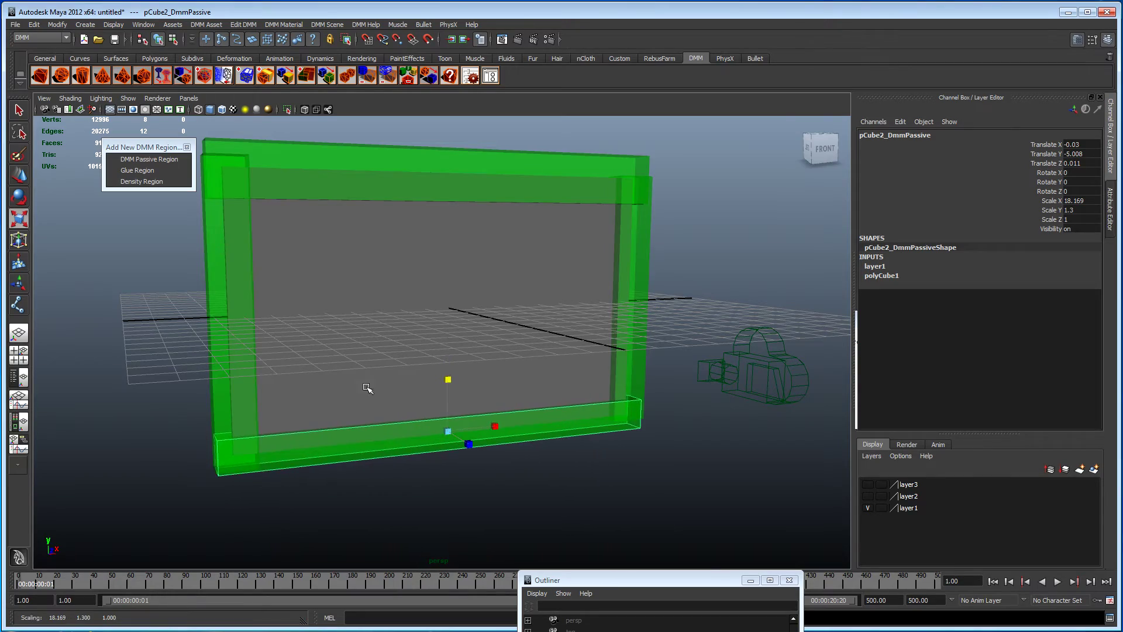
left_click_drag(368, 388, 326, 446, "alt")
right_click_drag(326, 446, 294, 473, "alt")
left_click_drag(295, 472, 293, 446, "alt")
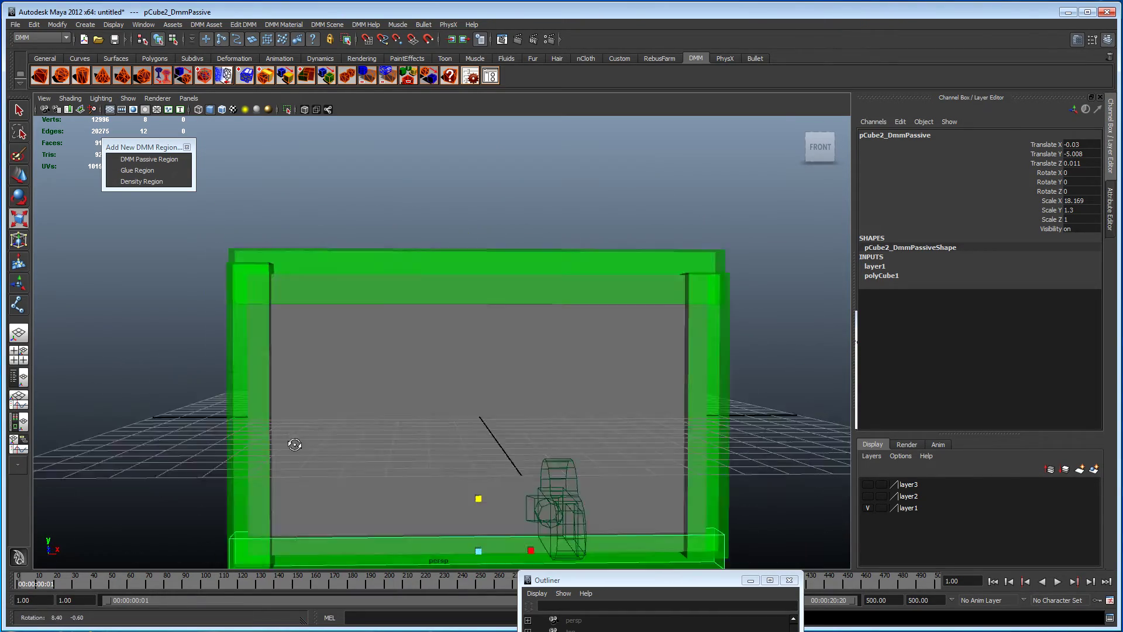
right_click_drag(293, 446, 431, 394, "alt")
left_click_drag(431, 394, 308, 335, "alt")
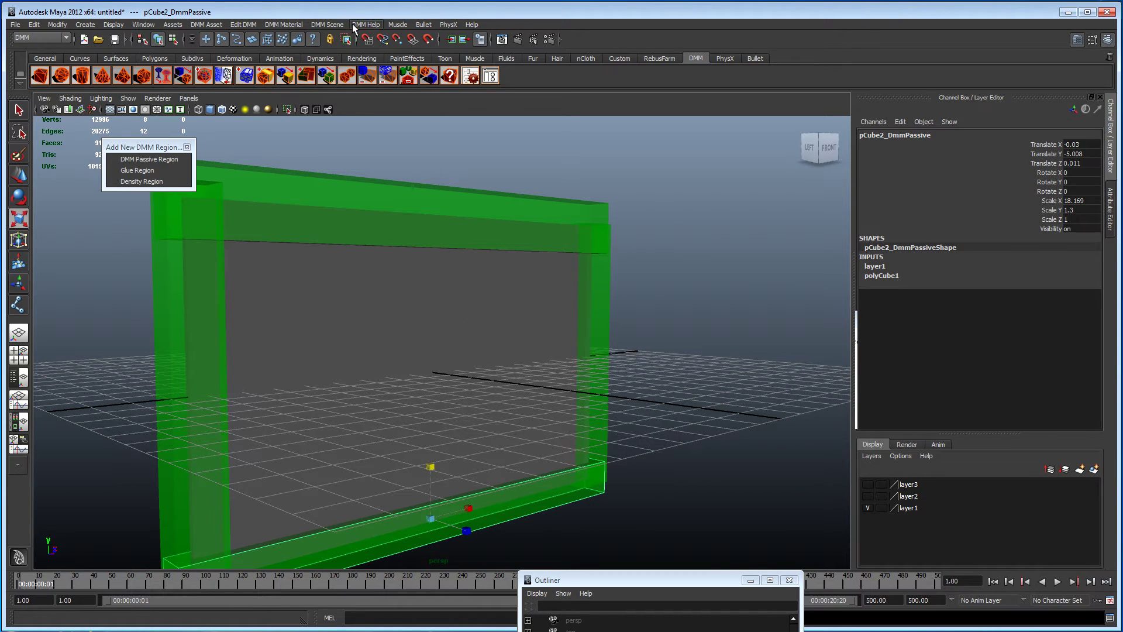
In the active DMM scene node, set Sub Step to 26 and Y gravity to -0.5
left_click(335, 26)
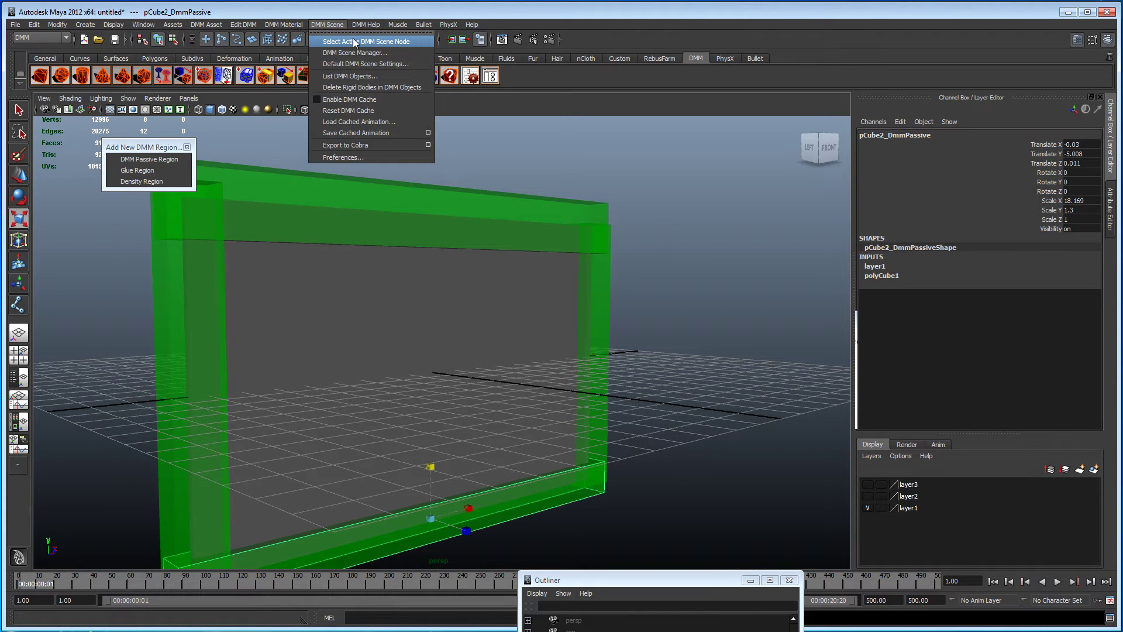
left_click(354, 42)
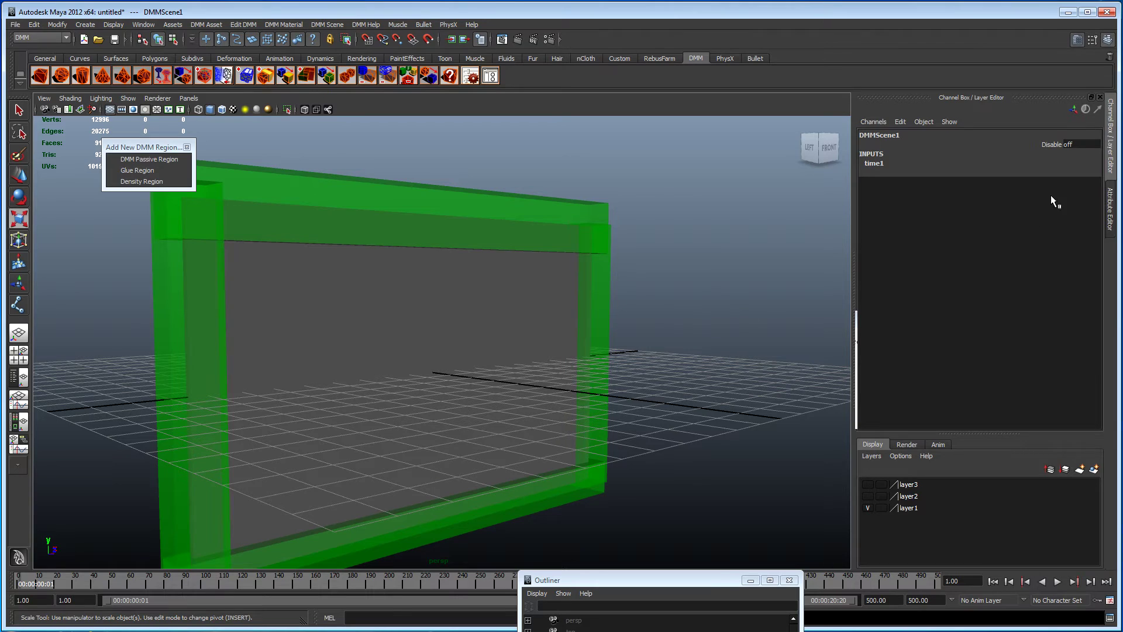
left_click(1109, 208)
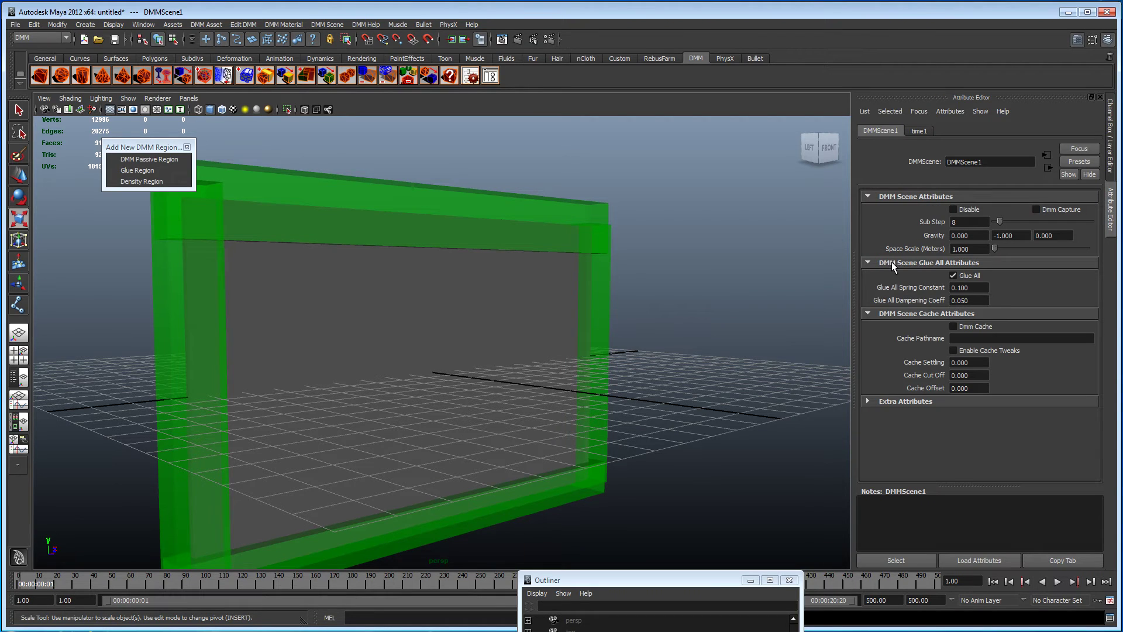
left_click(960, 223)
left_click_drag(1009, 223, 1013, 223)
left_click_drag(727, 292, 626, 339, "alt")
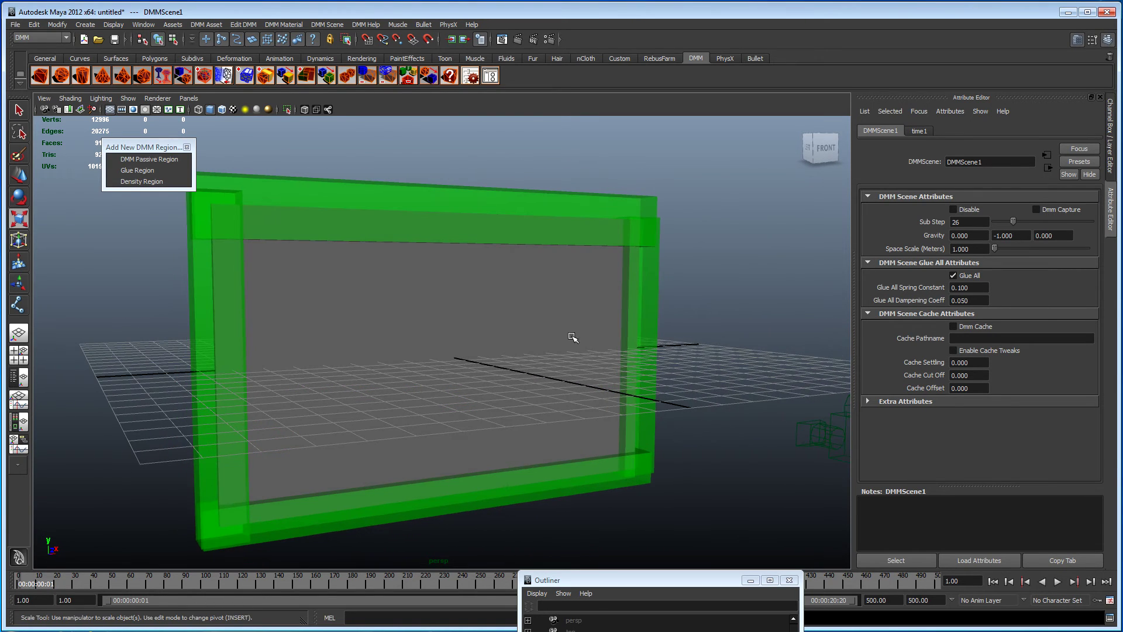
left_click_drag(1030, 236, 912, 240)
type("-0.5")
key("Return")
Show the camera1 view full size, hide layer1 with the border passive regions and clear the selection
left_click_drag(529, 434, 456, 402, "alt")
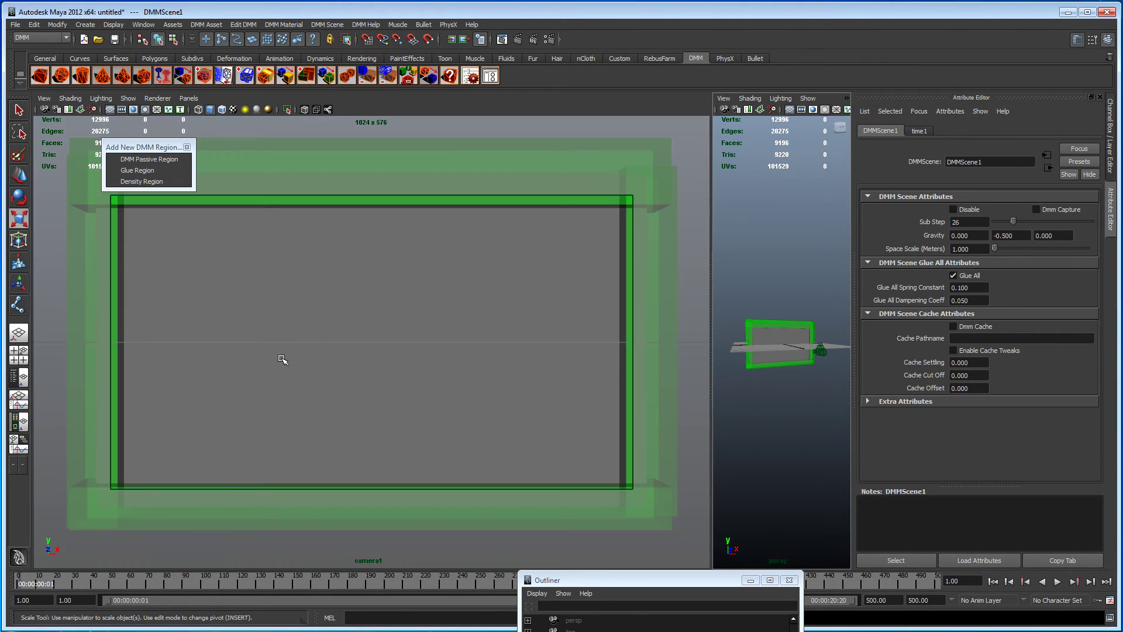
key("space")
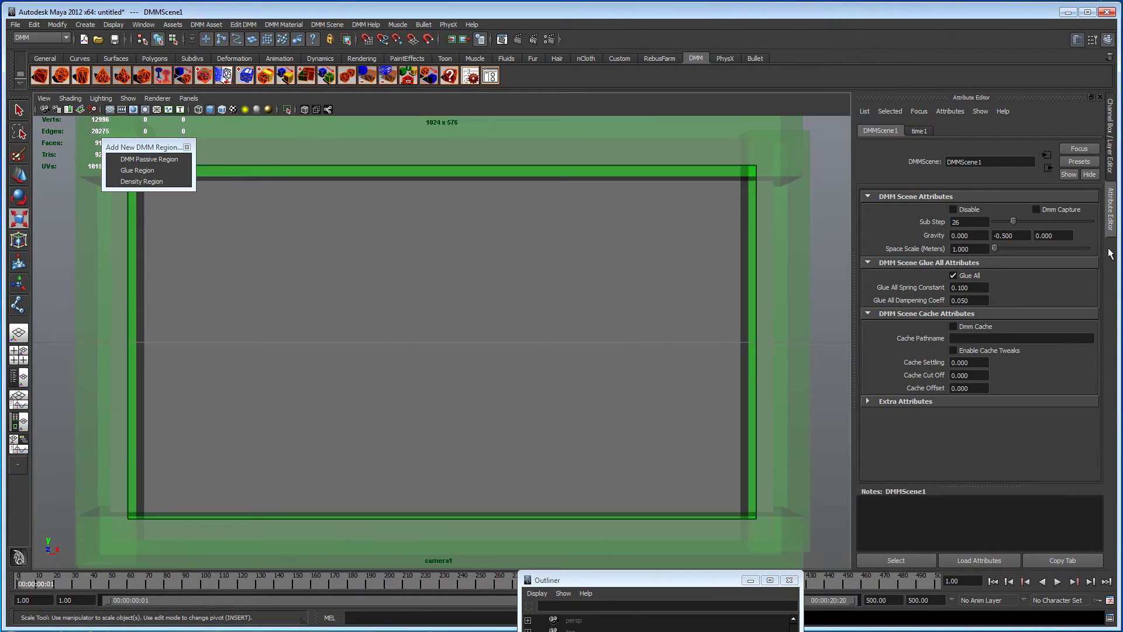
left_click(1111, 168)
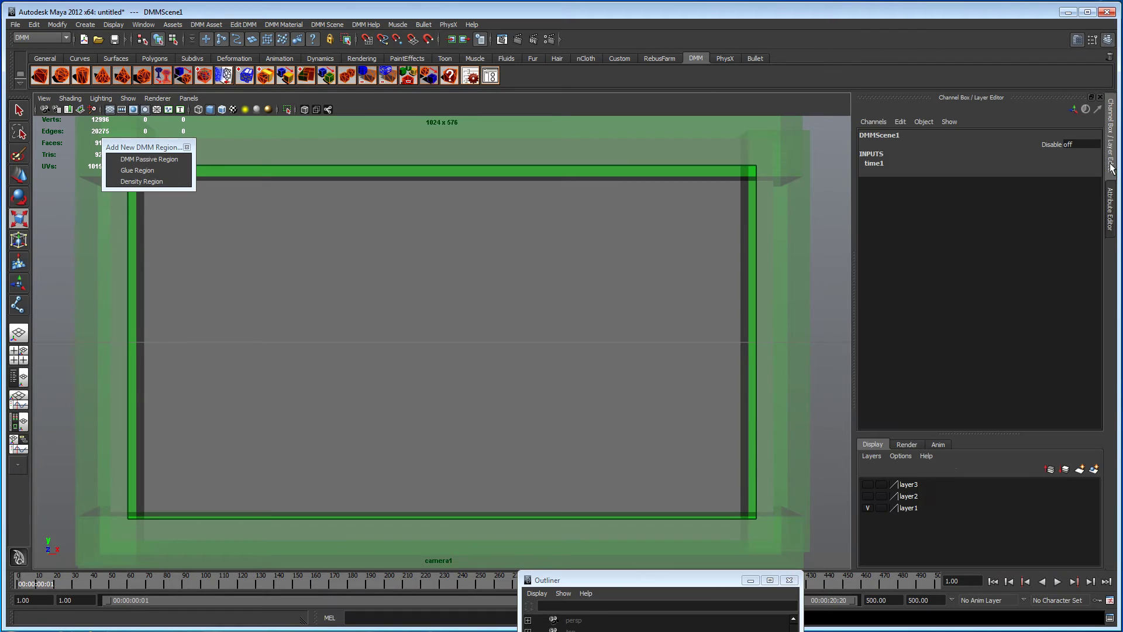
left_click(868, 508)
left_click(821, 351)
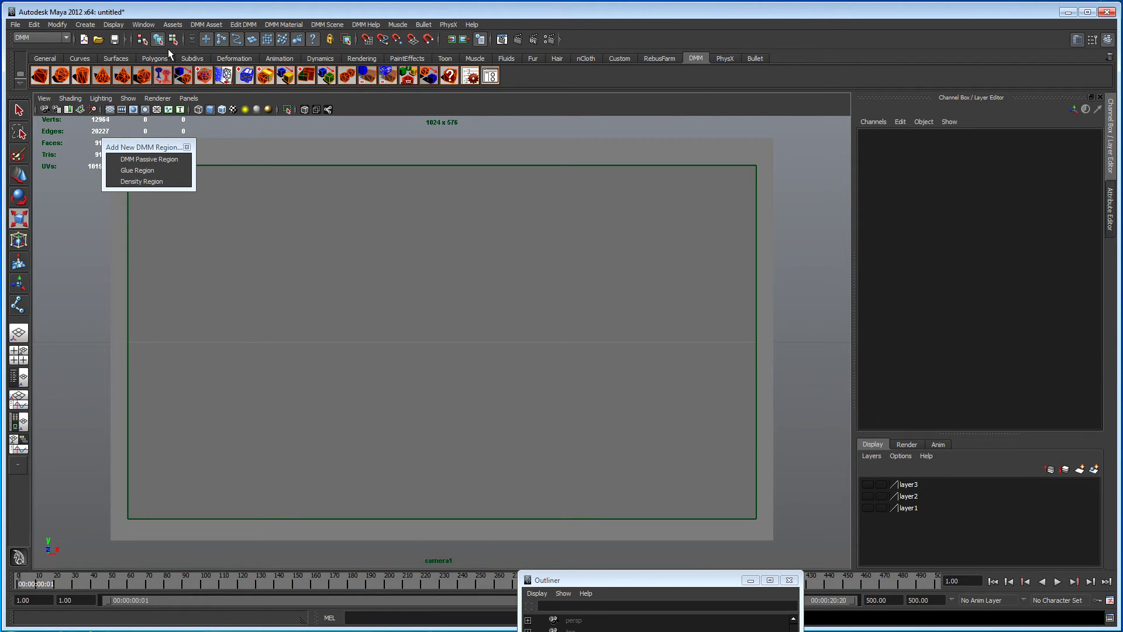
Playblast the camera view again, stop it at frame 91, review the glass break and close the preview
left_click(143, 25)
left_click(176, 189)
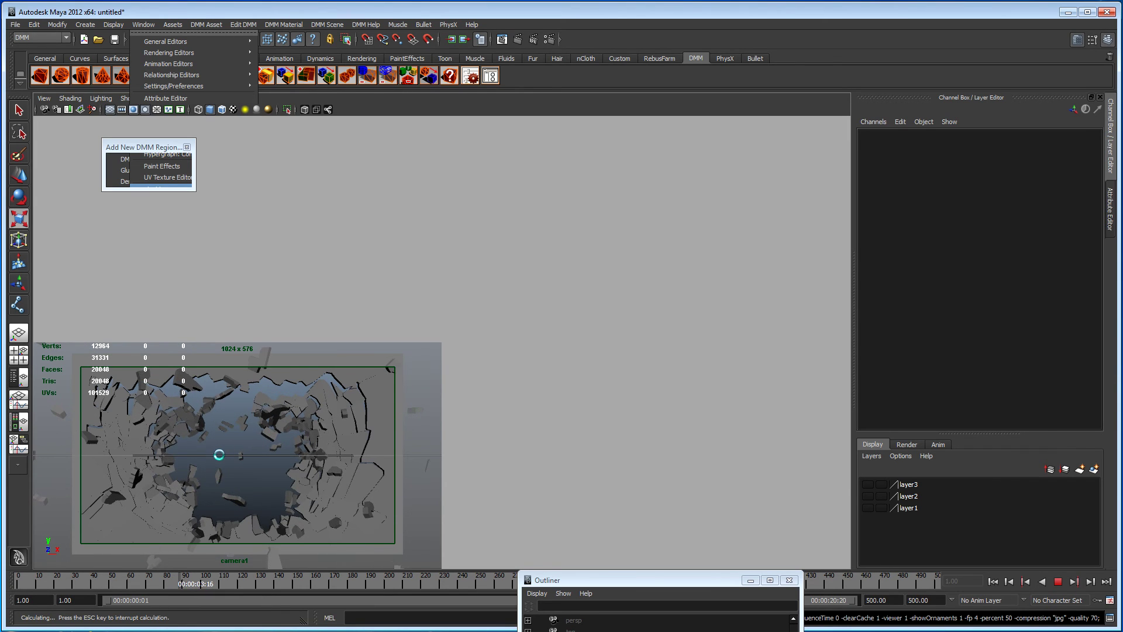
key("Escape")
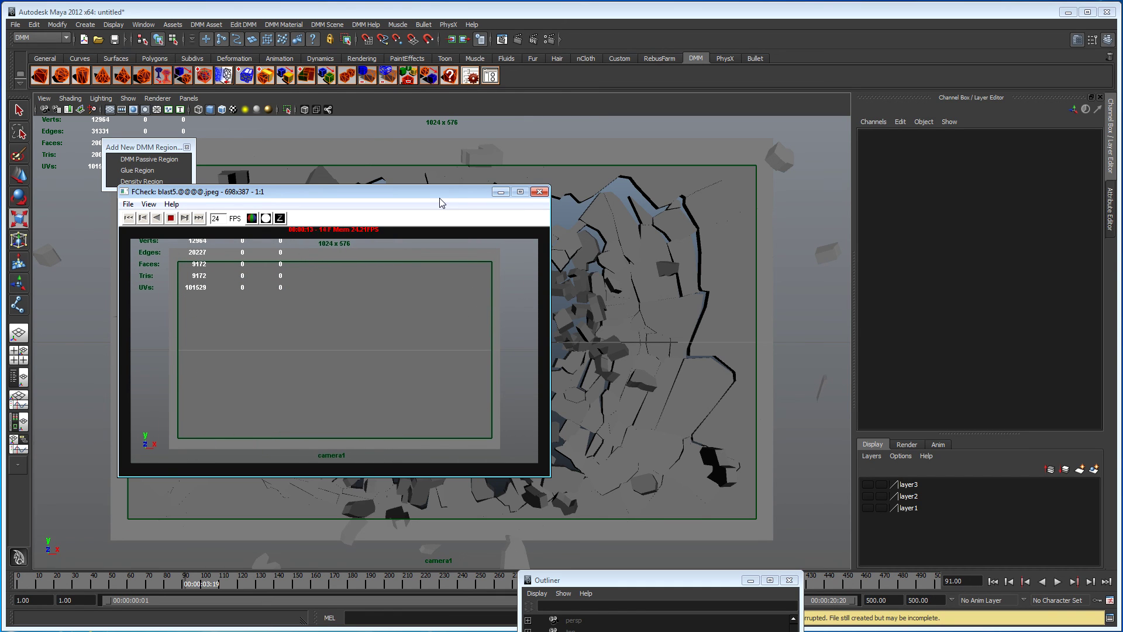
left_click(539, 192)
Examine the broken wall and flying debris at frame 91 from the side in the perspective view
key("space")
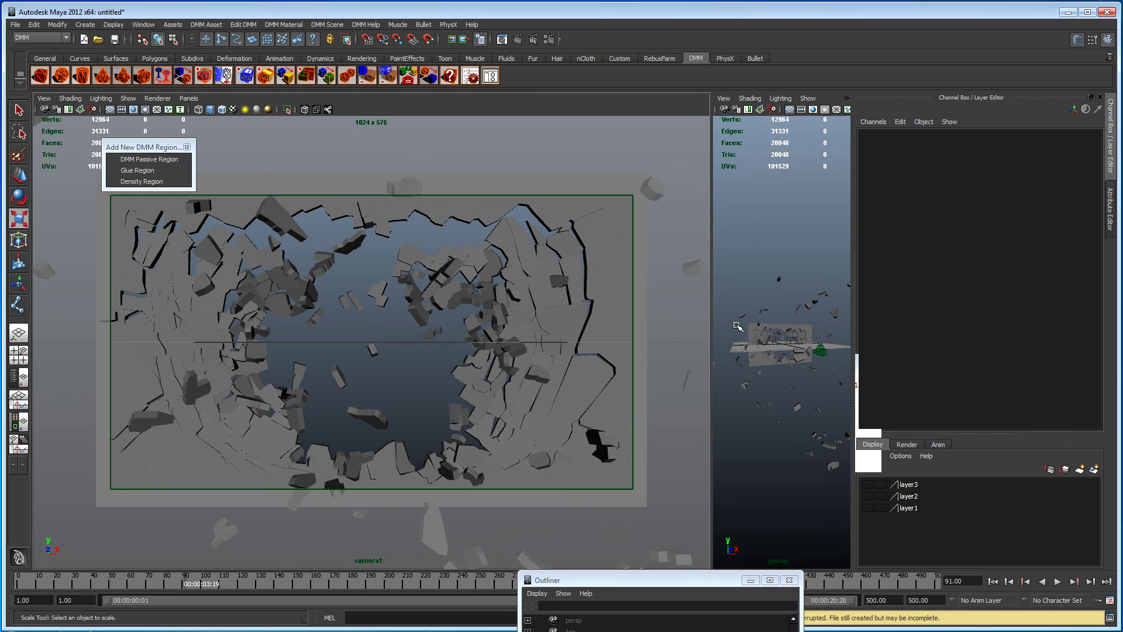
key("space")
left_click_drag(466, 397, 604, 536, "alt")
left_click_drag(608, 579, 566, 613)
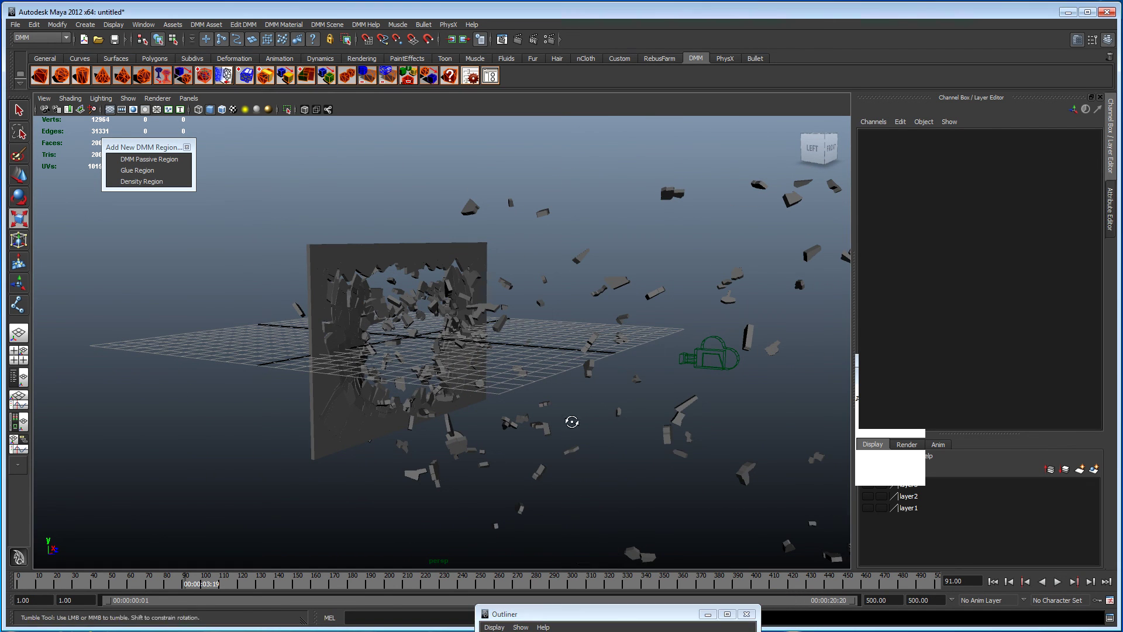